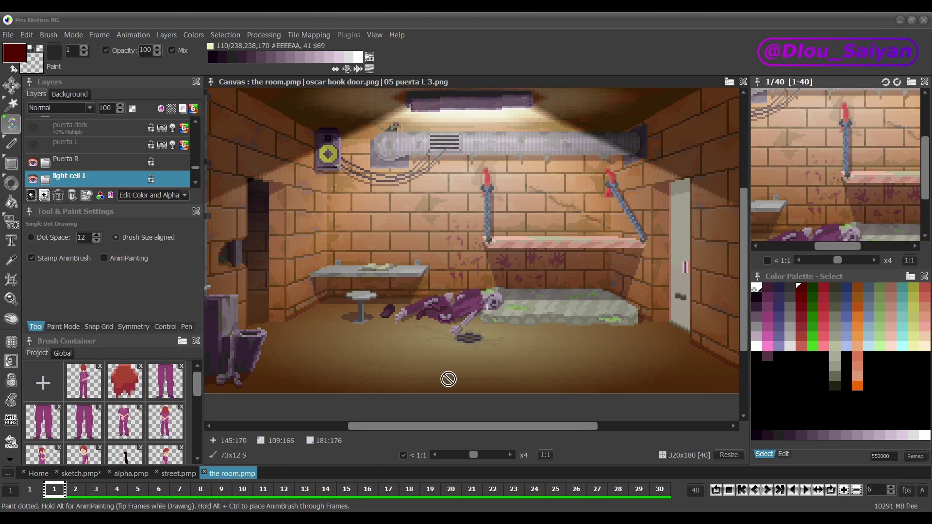
Hide the light cell 1 layer group and show it again to compare the room with and without its lighting.
left_click(33, 179)
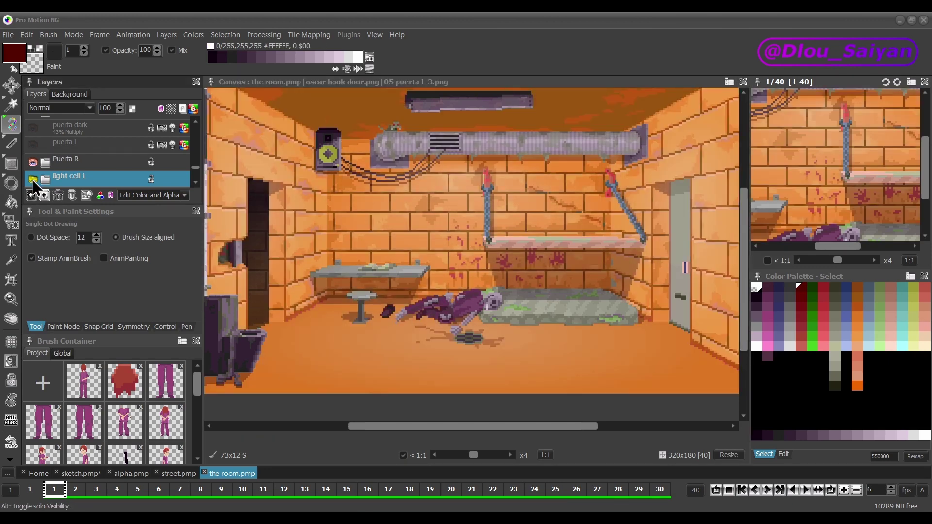
left_click(33, 180)
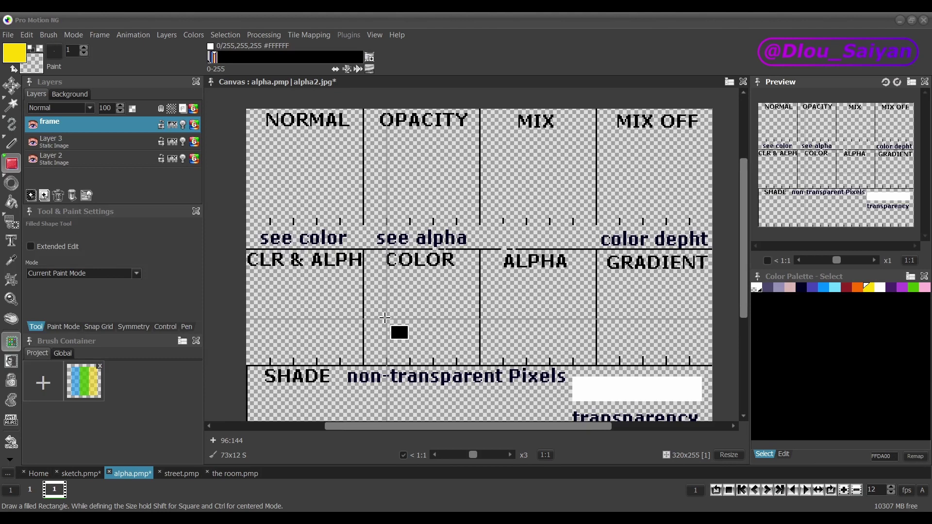
Draw a filled blue (#0091FF) rectangle in the NORMAL cell and a yellow (#FFDA00) rectangle partly overlapping it.
left_click(822, 288)
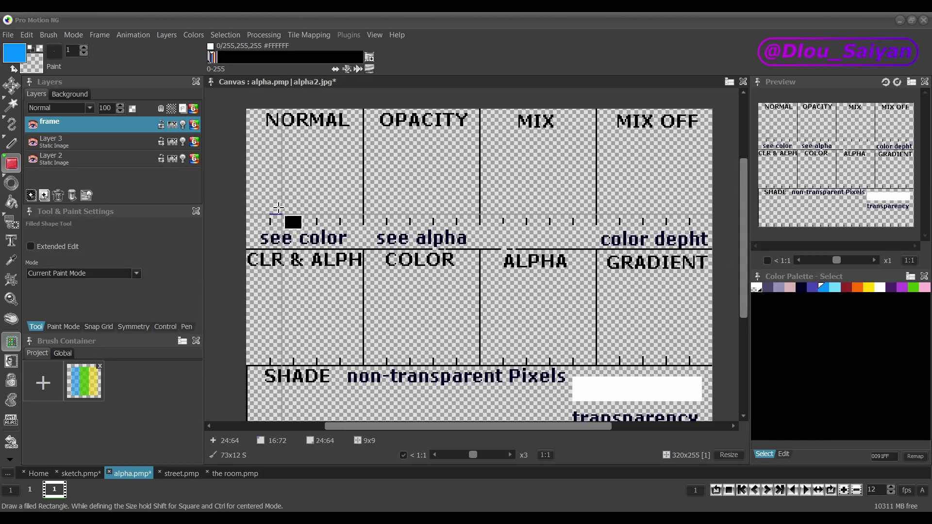
left_click_drag(270, 214, 318, 132)
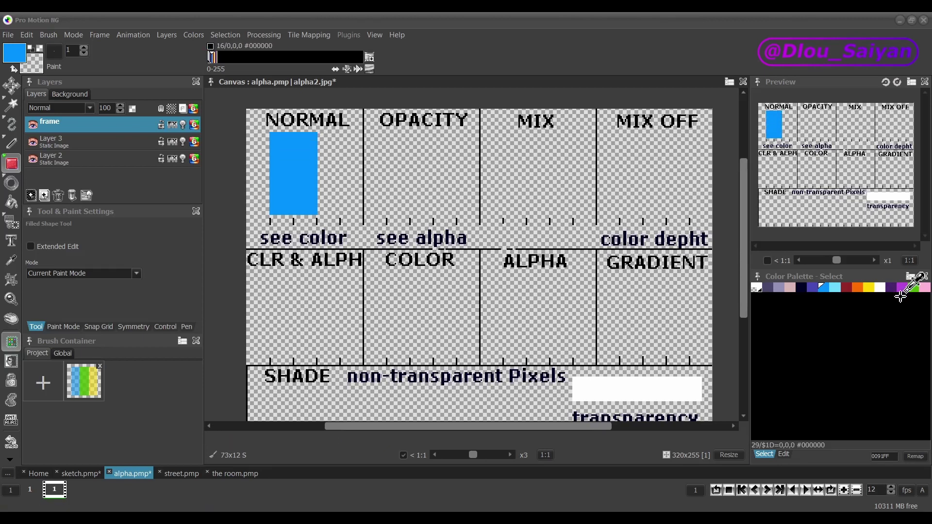
left_click(869, 287)
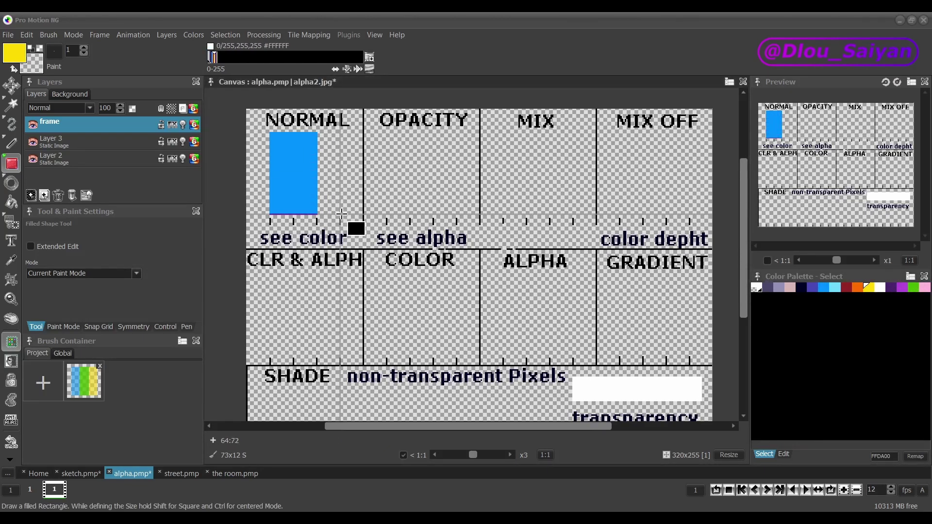
left_click_drag(342, 214, 293, 132)
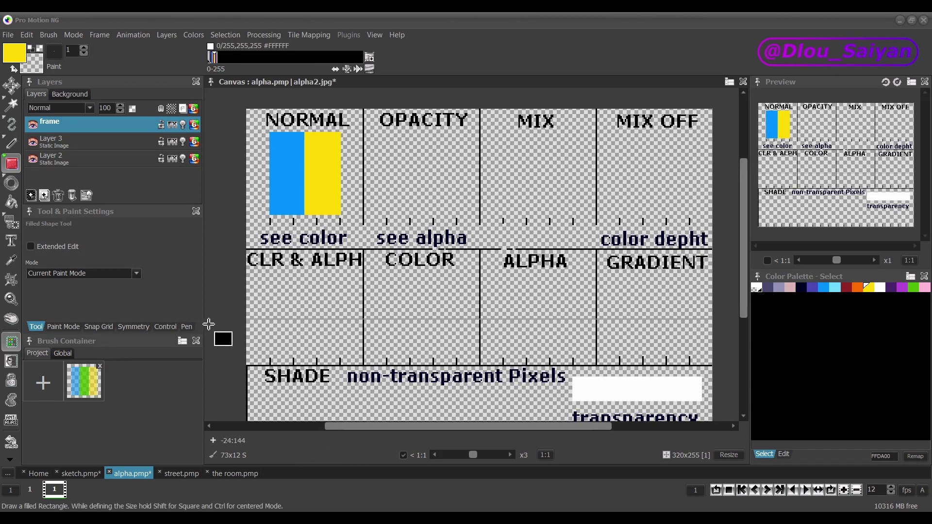
Add an alpha channel to the frame layer, accepting the loss of undo history, and set up blue paint at 50 opacity.
left_click(161, 111)
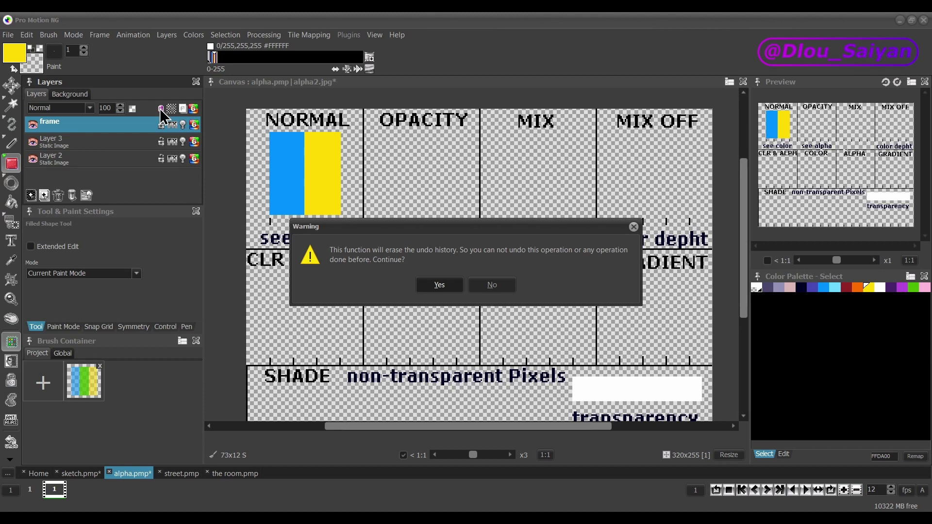
left_click(427, 287)
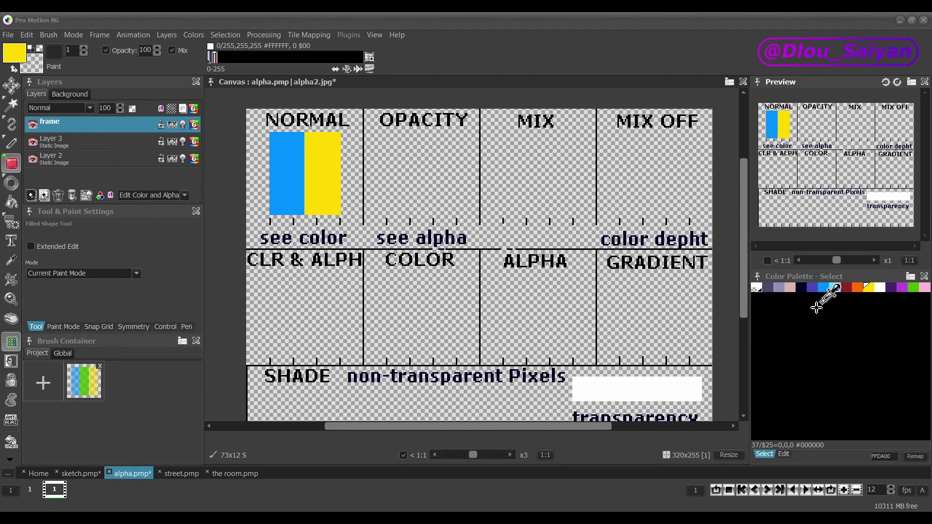
left_click(824, 287)
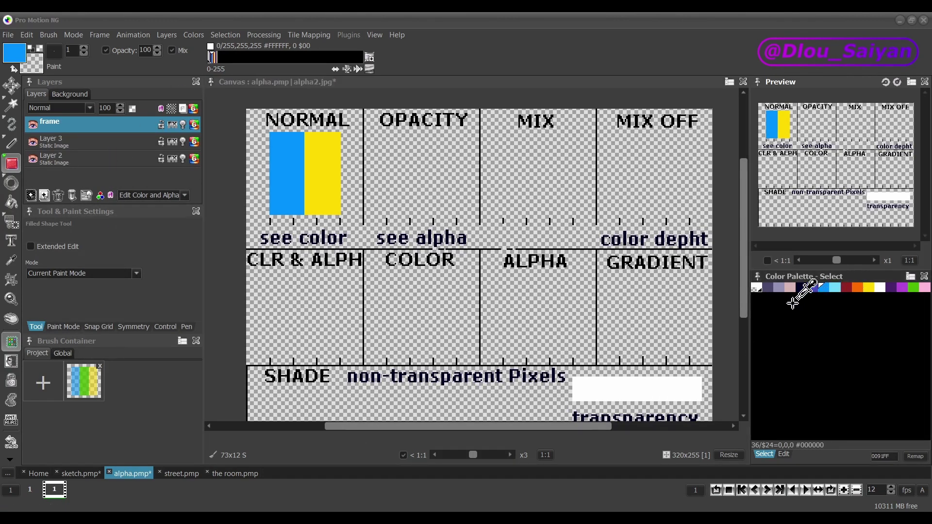
double_click(148, 50)
type("50")
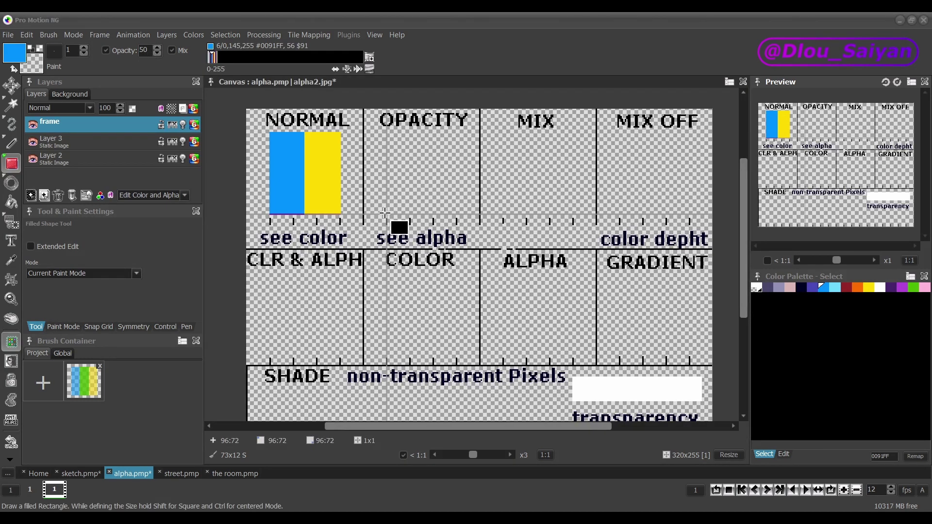
Layer semi-transparent blue rectangles over each other in the OPACITY cell, each starting one tick mark further in, undoing any stray fill.
left_click_drag(385, 213, 461, 137)
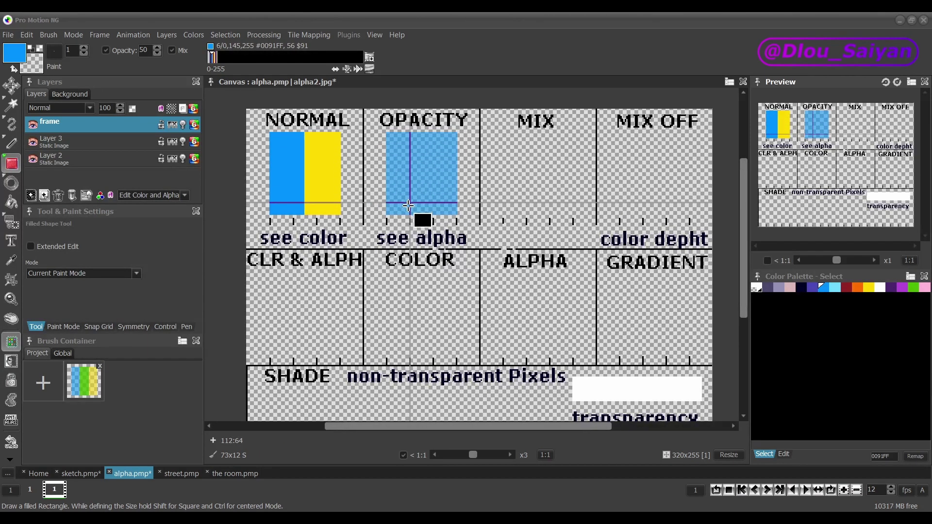
left_click_drag(407, 214, 455, 133)
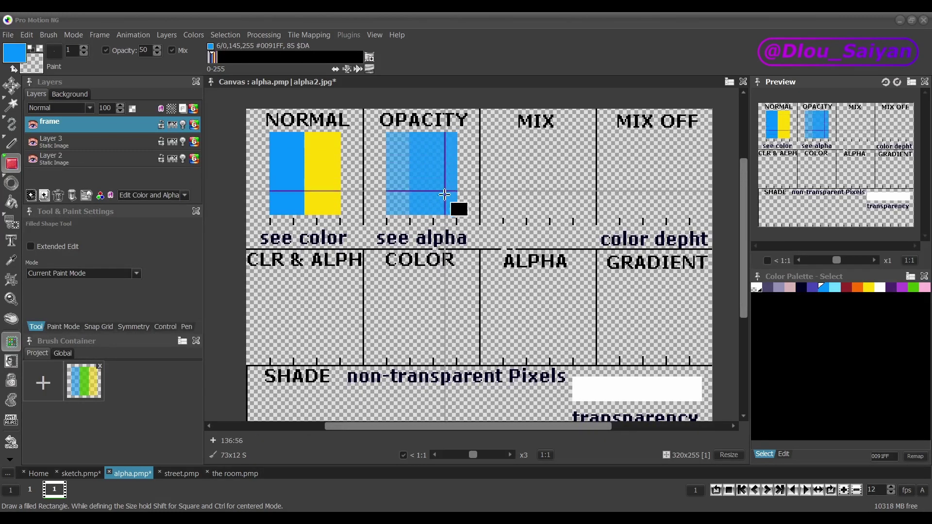
key("ctrl+z")
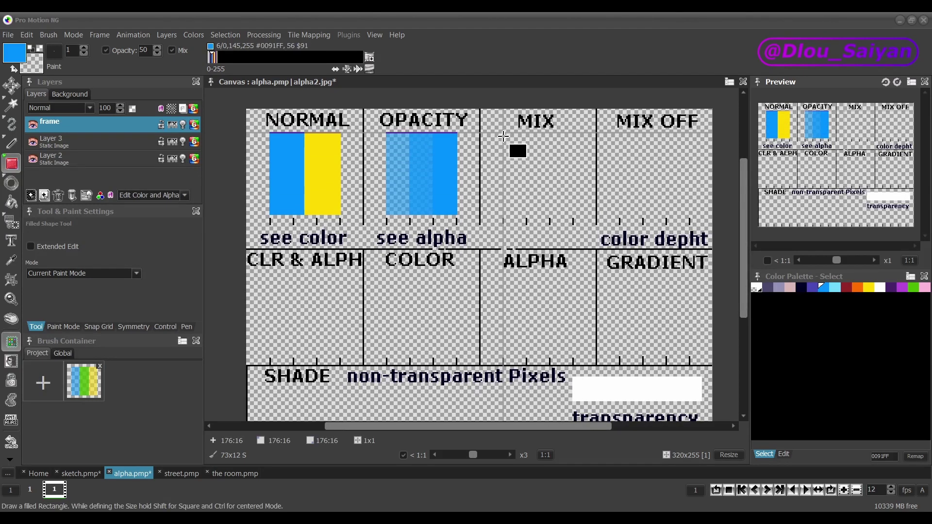
Draw overlapping blue and yellow rectangles at 50 opacity in the MIX cell with color mixing on.
left_click_drag(510, 143, 568, 221)
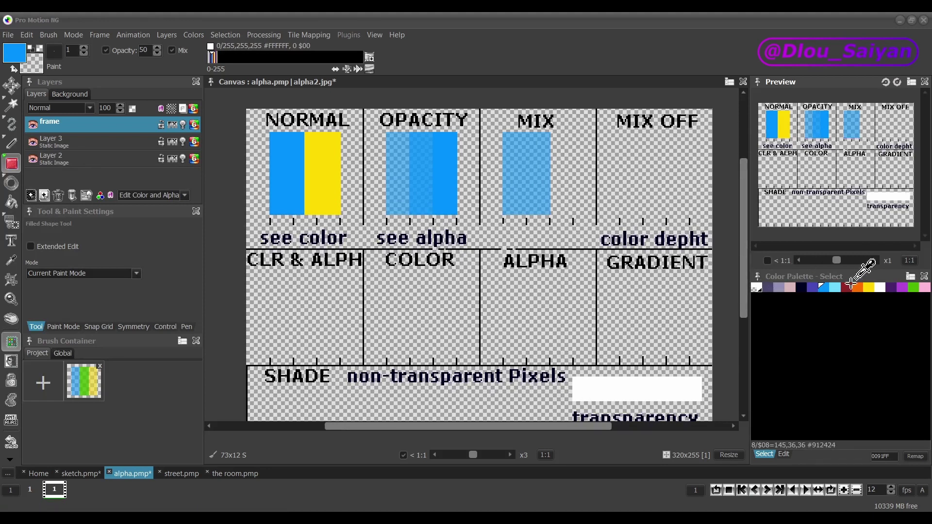
left_click(868, 287)
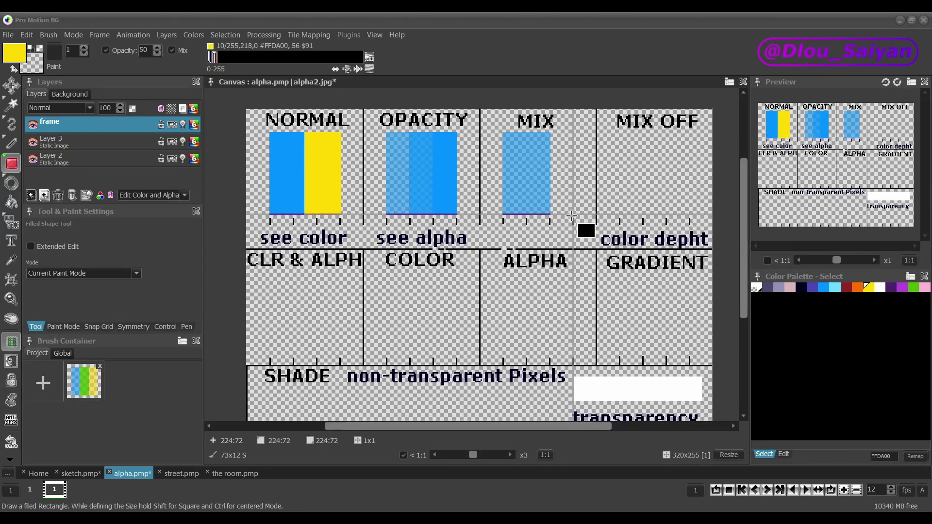
left_click_drag(573, 221, 523, 137)
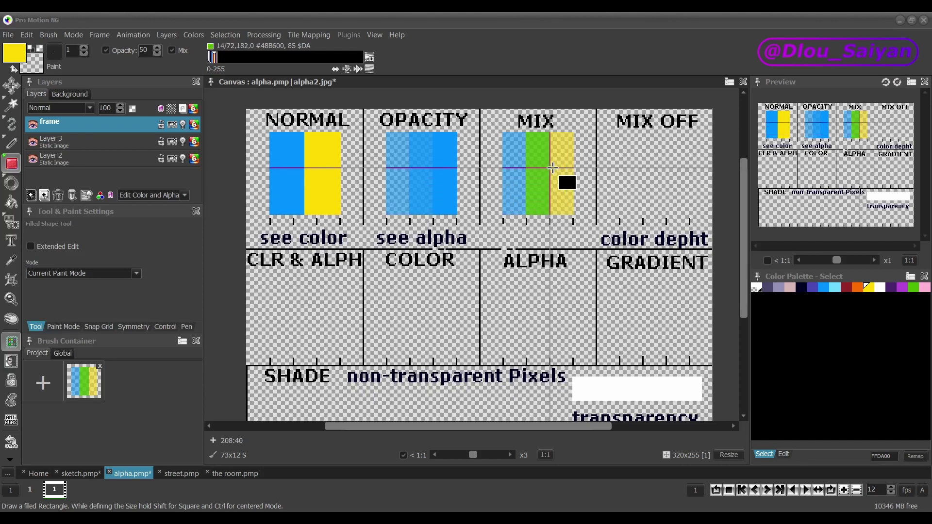
Turn off color mixing and draw overlapping blue and yellow rectangles at 50 opacity in the MIX OFF cell.
left_click(172, 51)
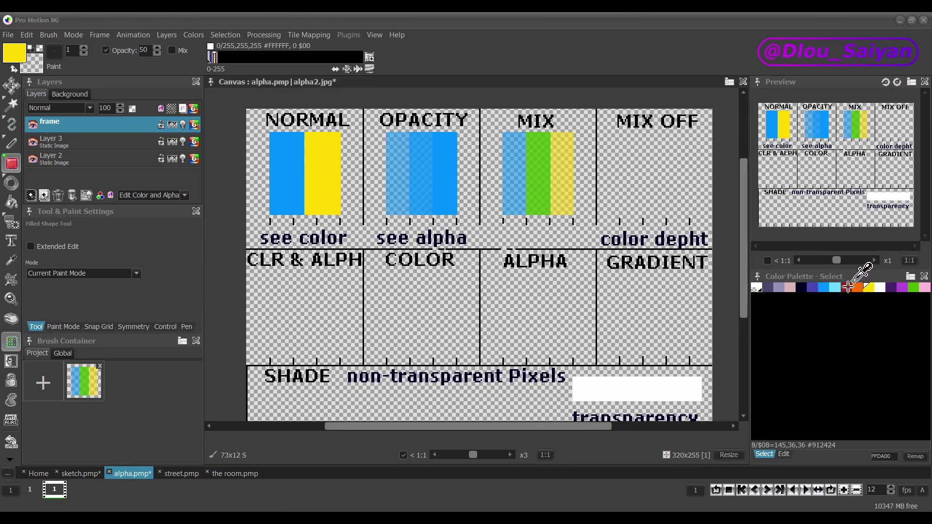
left_click(824, 286)
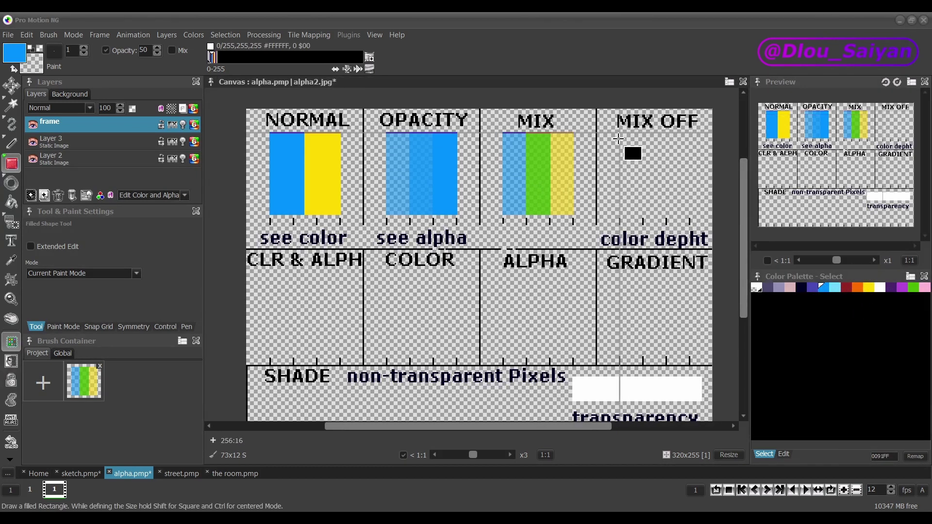
left_click_drag(620, 133, 669, 207)
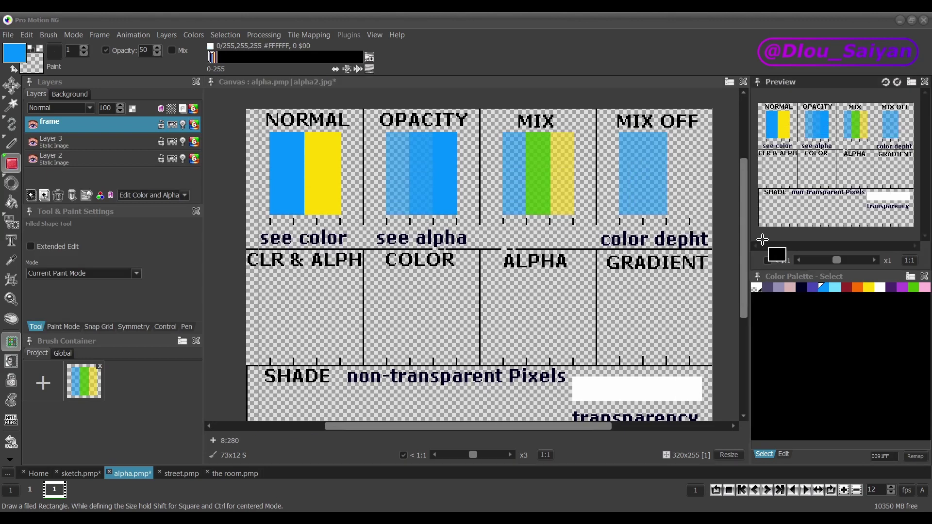
left_click(871, 288)
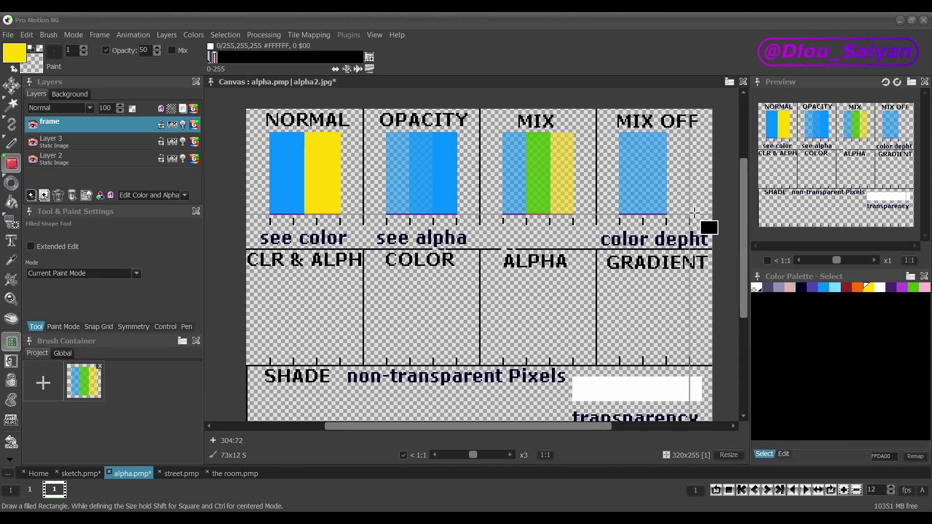
left_click_drag(691, 213, 646, 136)
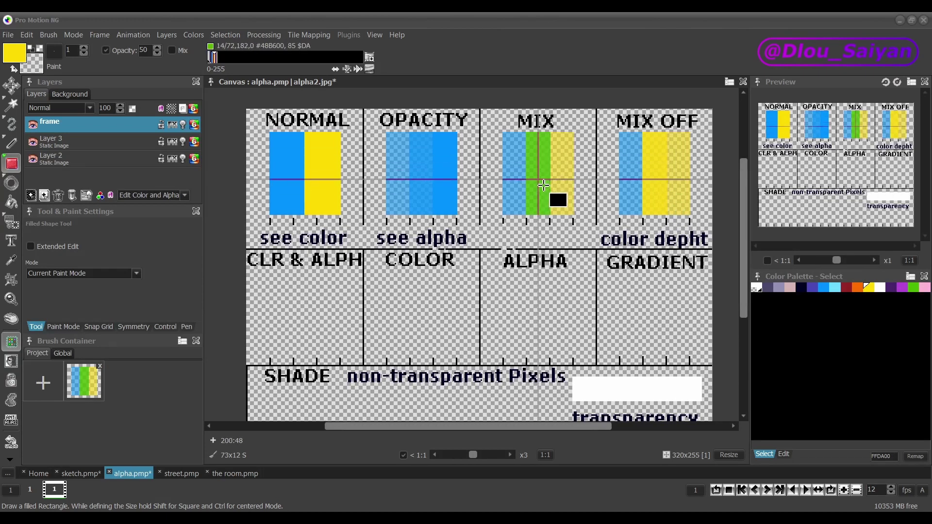
Examine the frame layer's color plane and alpha plane separately, restoring the visibility of both.
left_click(110, 196)
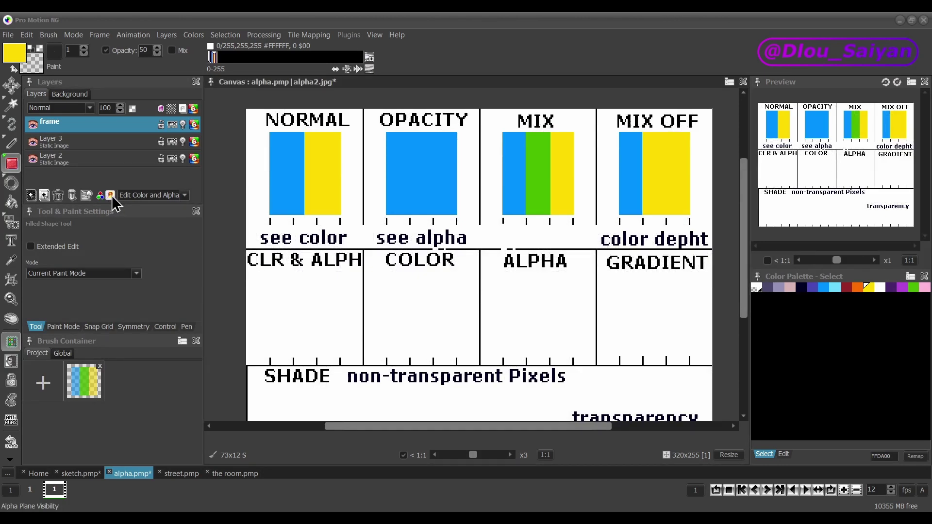
left_click(111, 196)
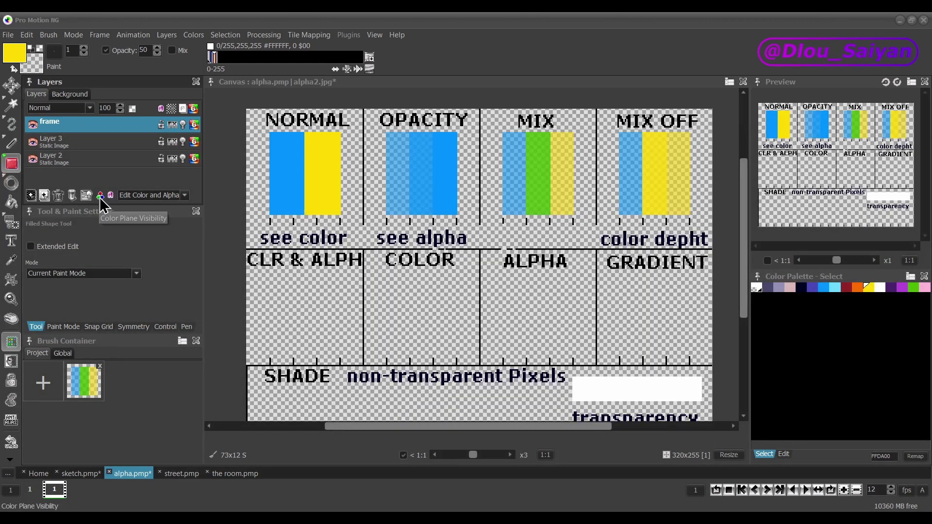
left_click(100, 196)
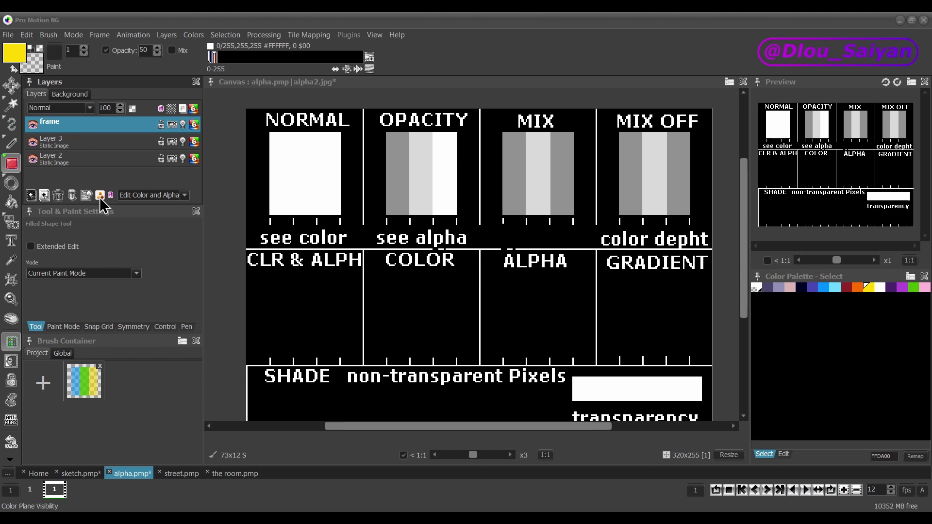
left_click(100, 195)
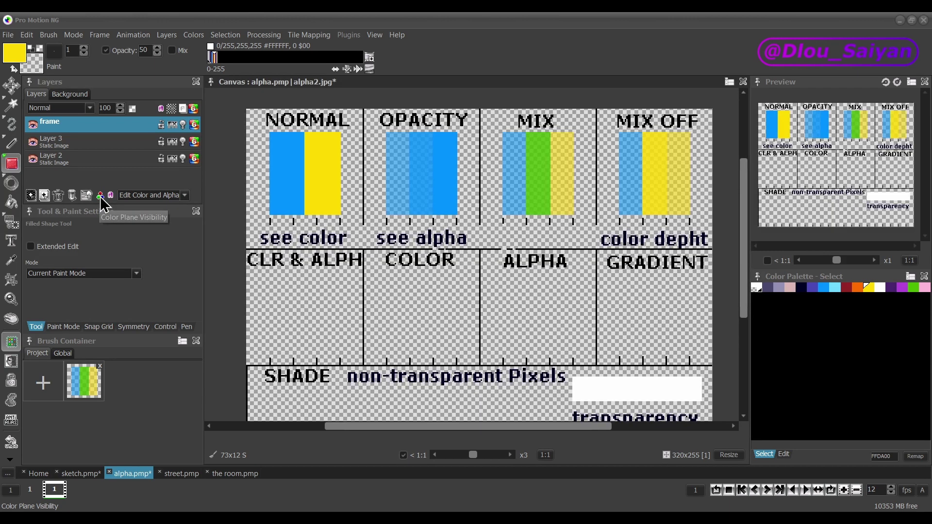
Keep the layer in Edit Color and Alpha mode and draw overlapping blue and yellow rectangles in the CLR & ALPH cell.
left_click(184, 196)
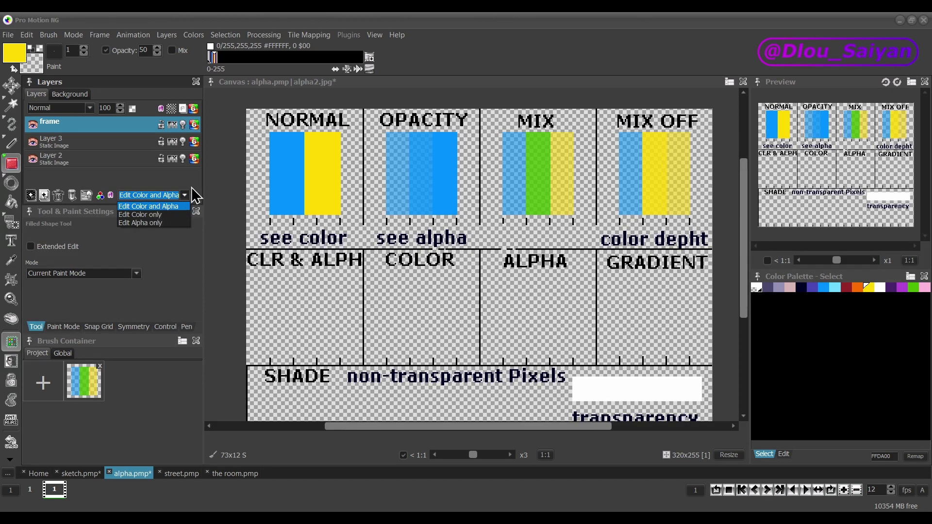
left_click(177, 207)
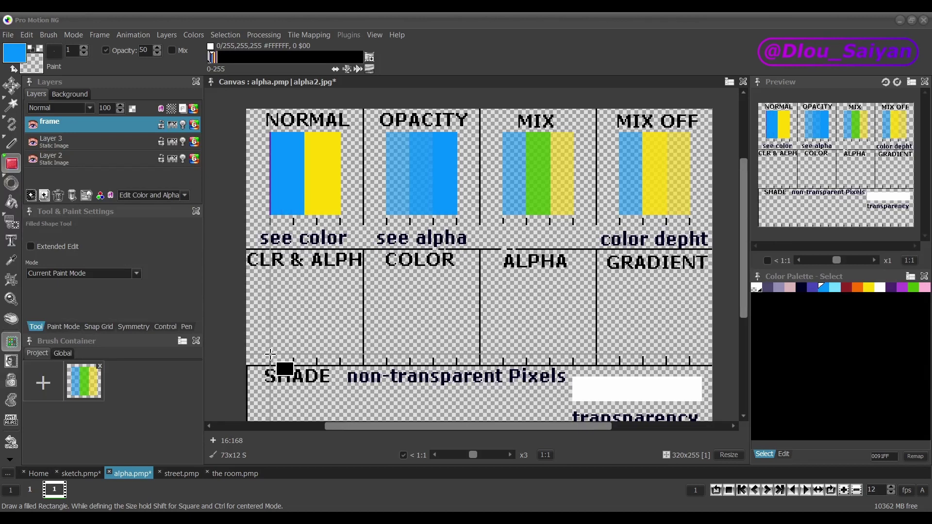
left_click_drag(270, 355, 318, 277)
left_click(869, 287)
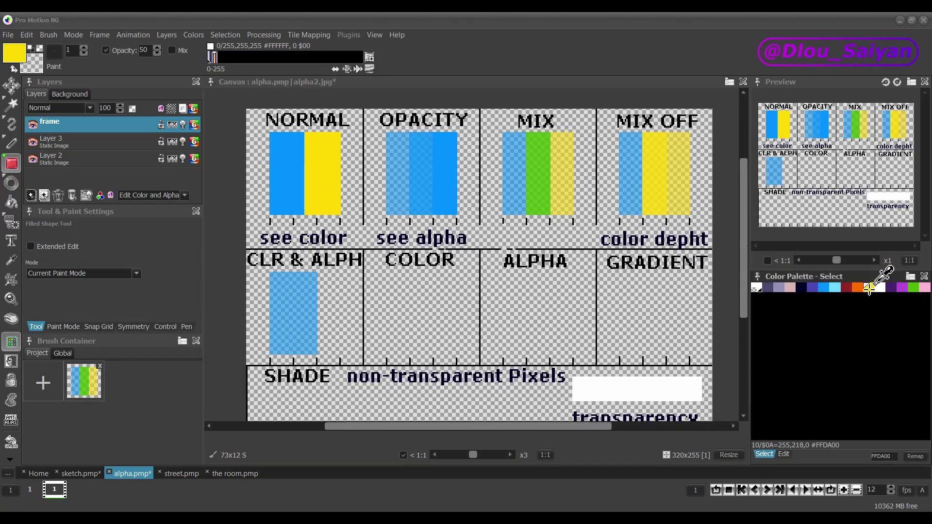
left_click_drag(341, 354, 293, 273)
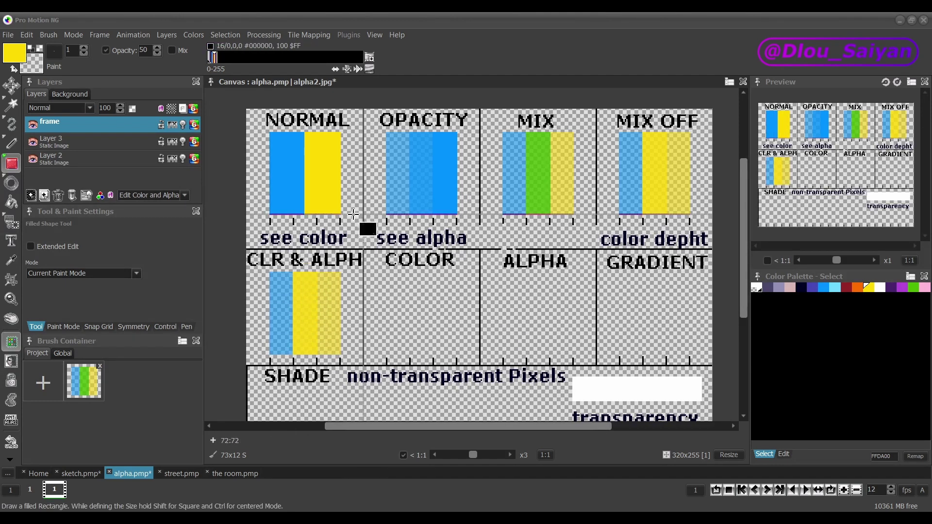
Grab the blue and yellow rectangles in the CLR & ALPH cell as a brush.
key("d")
left_click(185, 195)
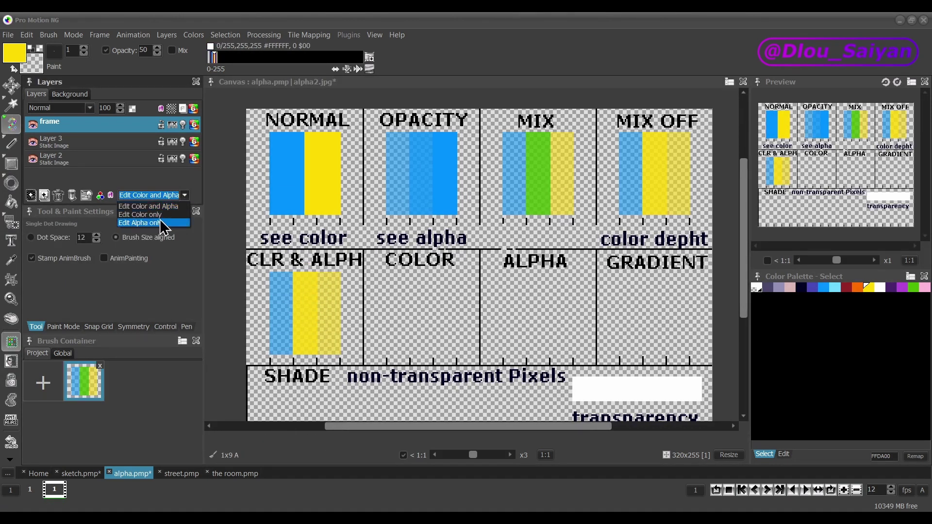
left_click(162, 217)
key("b")
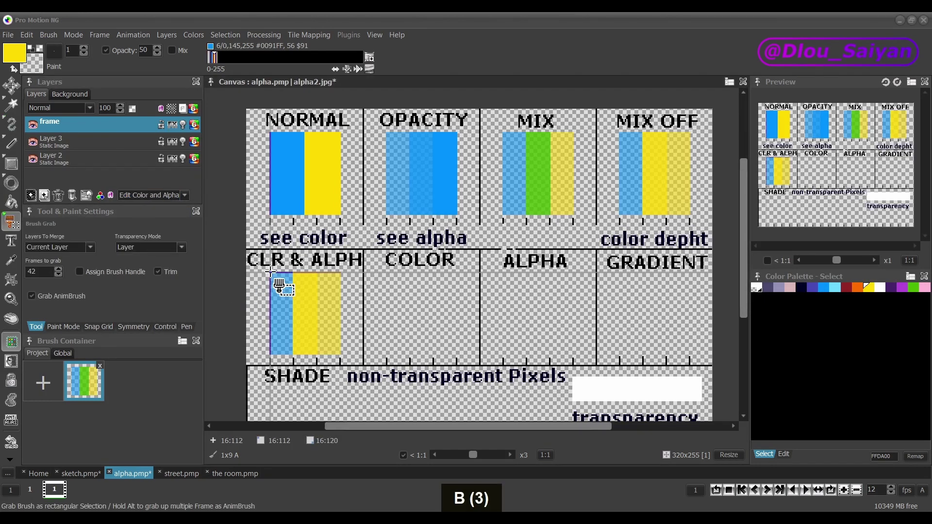
left_click_drag(270, 273, 341, 355)
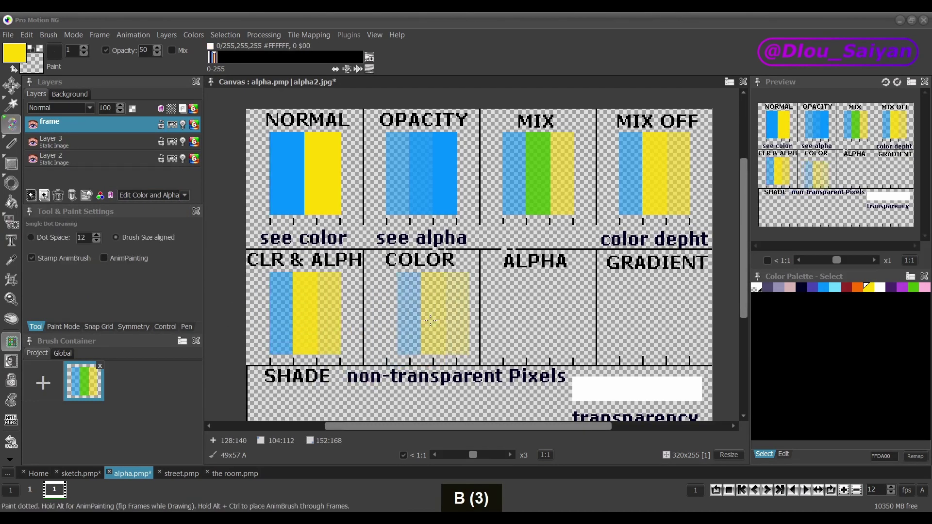
Set the paint opacity to 100 and stamp the grabbed brush into the COLOR cell, aligned with its tick marks.
double_click(144, 50)
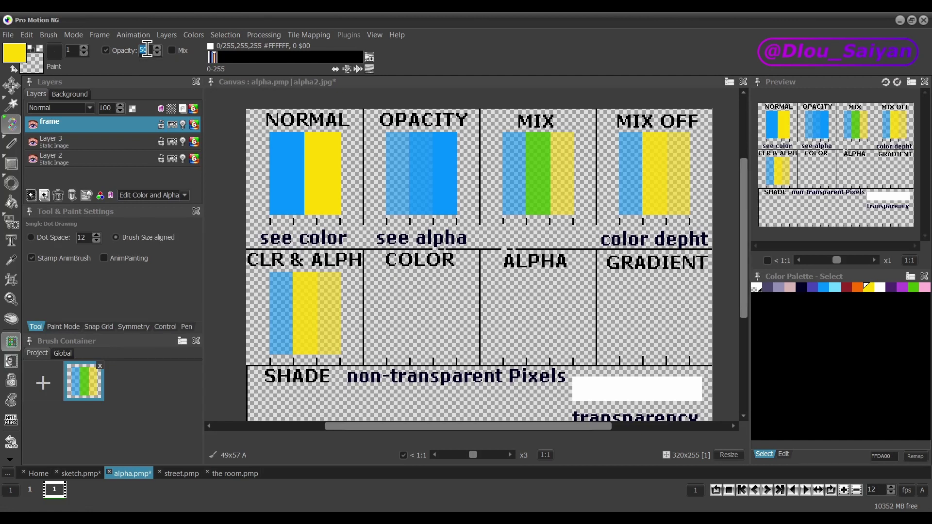
type("100")
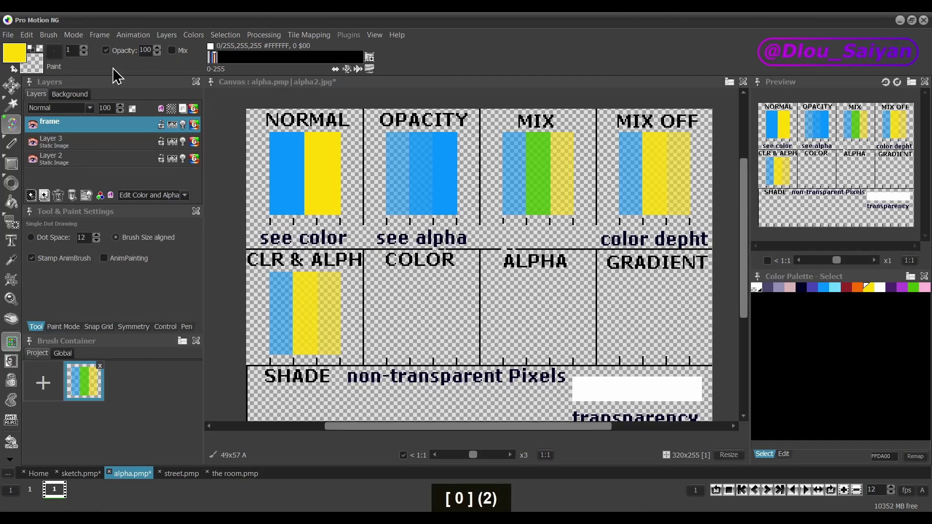
left_click(421, 309)
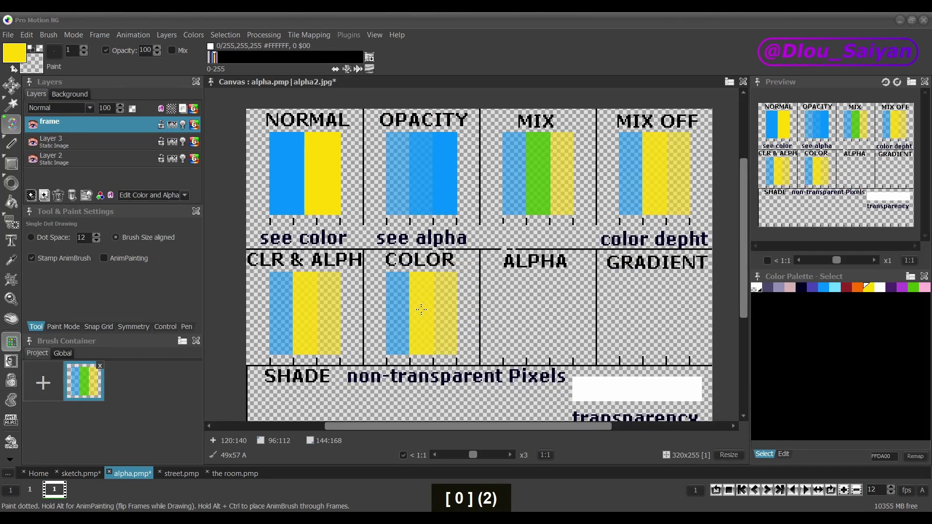
Stamp the grabbed brush into the ALPHA cell, aligned with its tick marks.
left_click(537, 309)
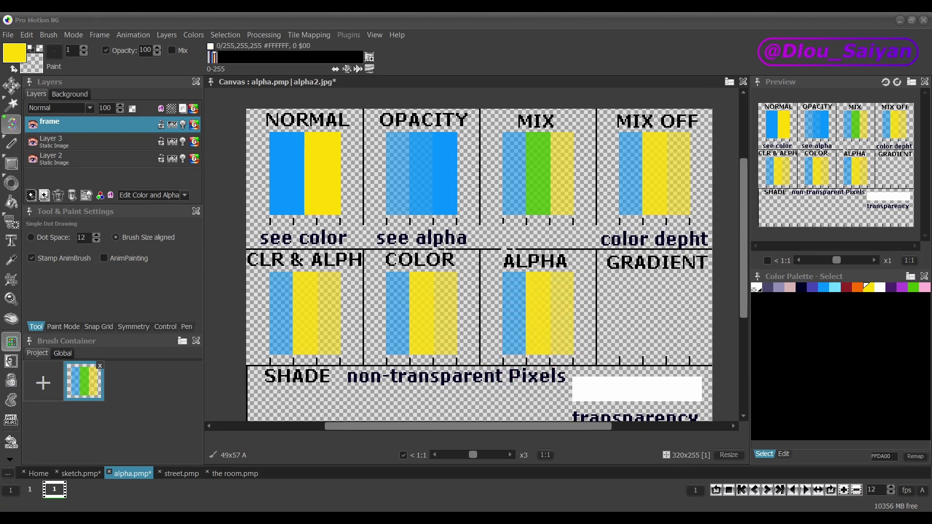
In Edit Color only mode, draw a dark red #912424 filled rectangle, about 49×33 px, over the lower part of the COLOR cell's stripes.
left_click(185, 195)
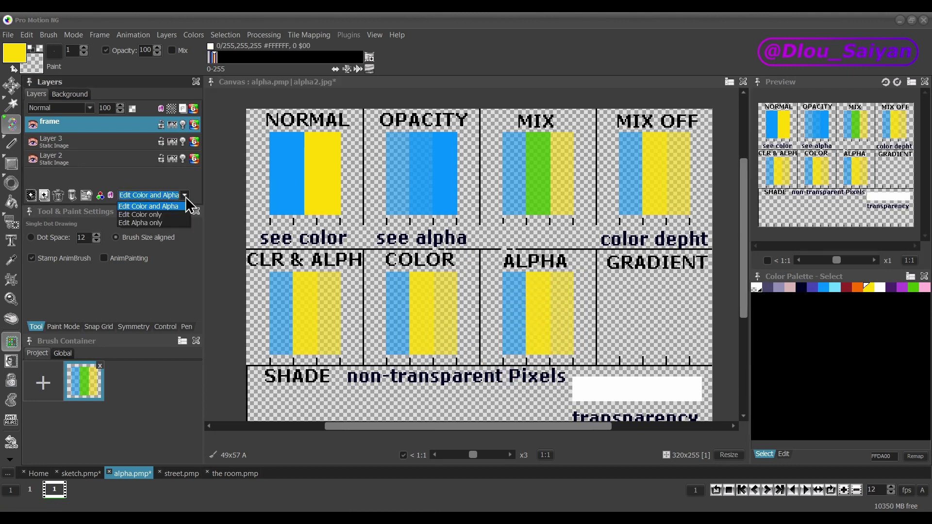
left_click(158, 217)
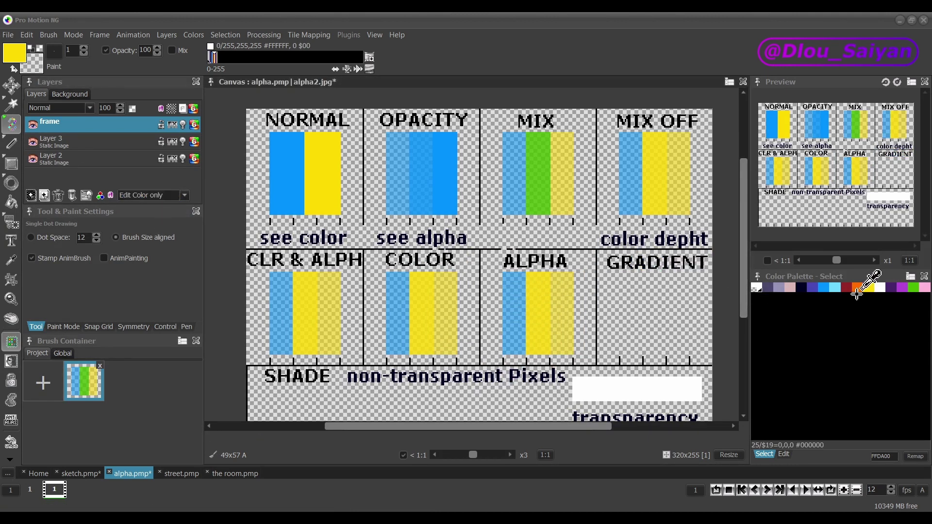
left_click(846, 287)
key("shift+r")
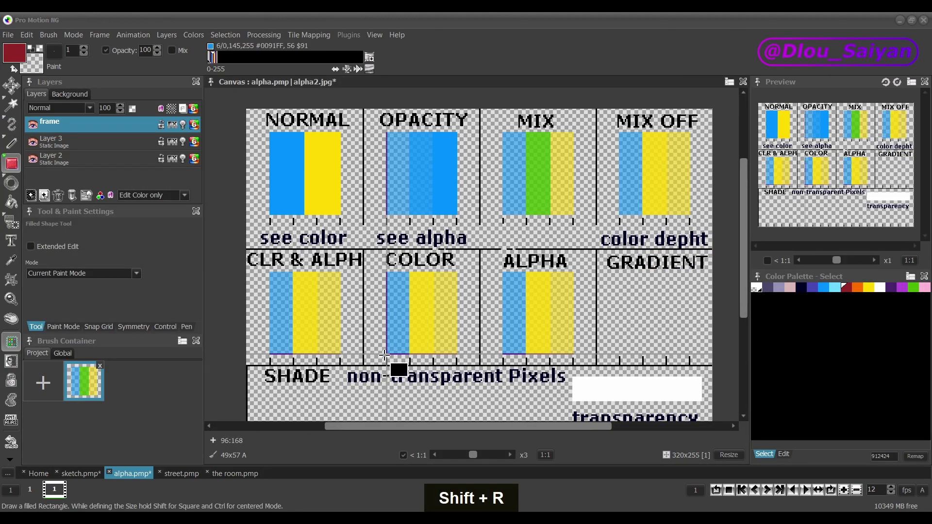
left_click_drag(385, 356, 457, 310)
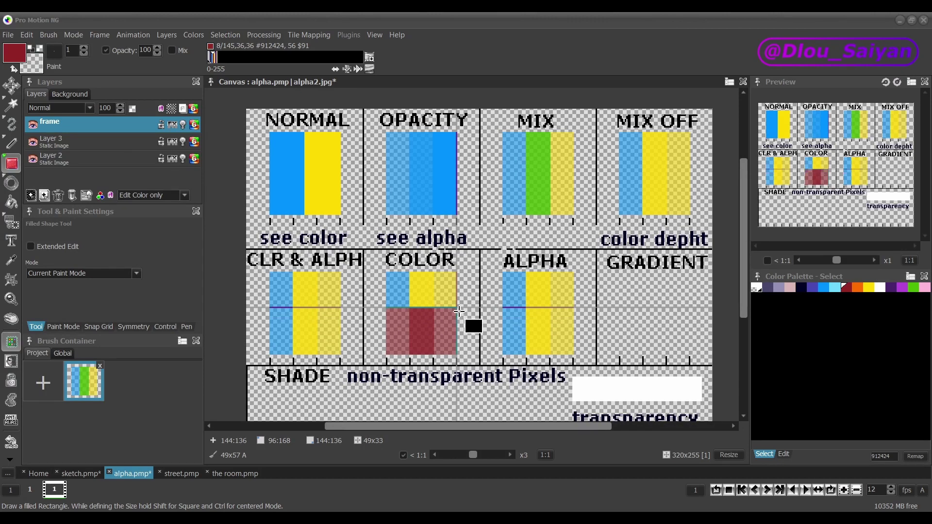
In Edit Alpha only mode, paint a fully opaque strip about 49×9 px along the base of the ALPHA cell's stripes.
scroll(437, 353, "up", 2)
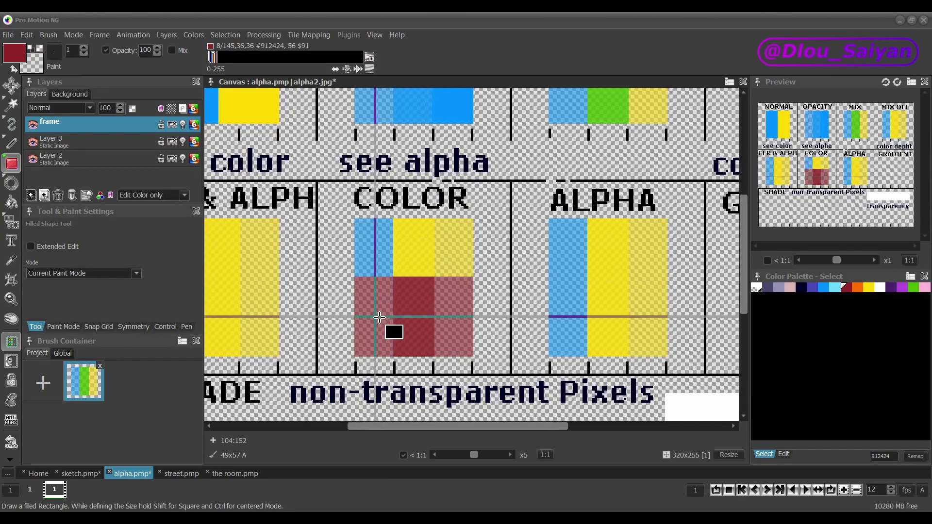
left_click(168, 196)
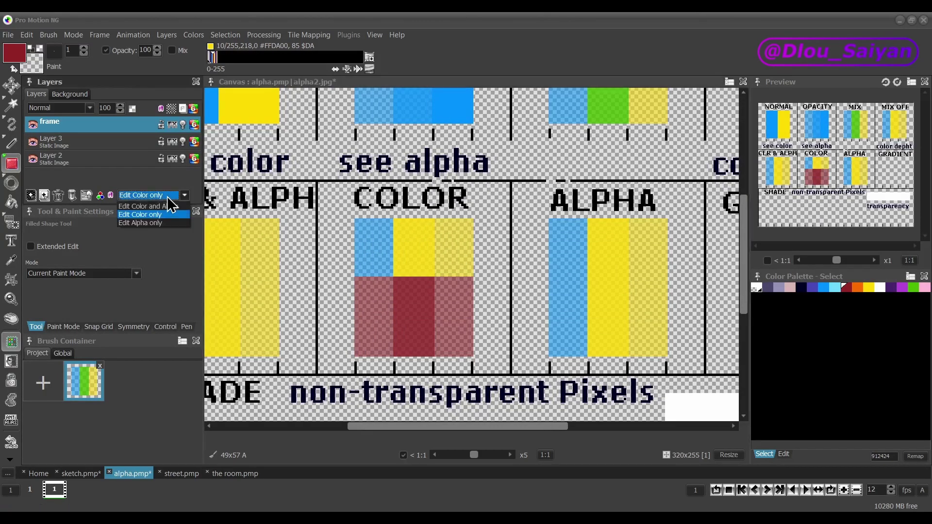
left_click(156, 223)
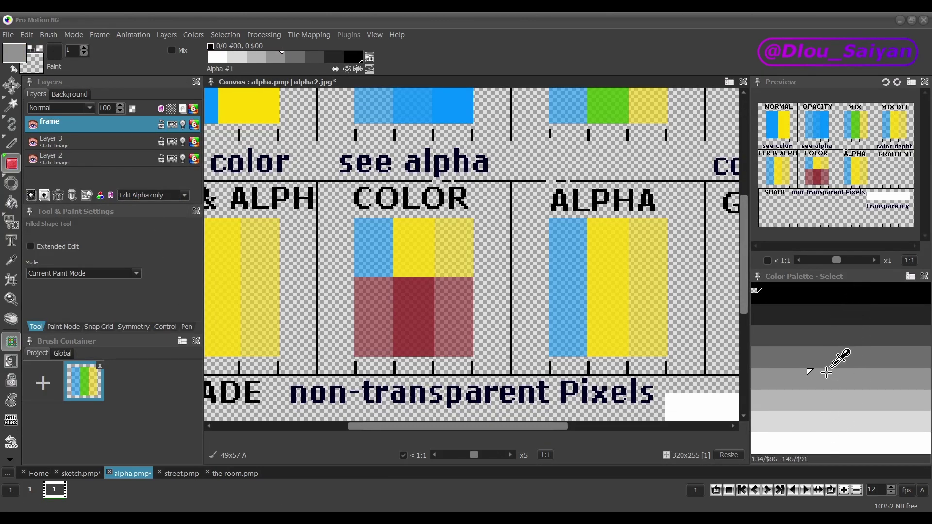
left_click(842, 297)
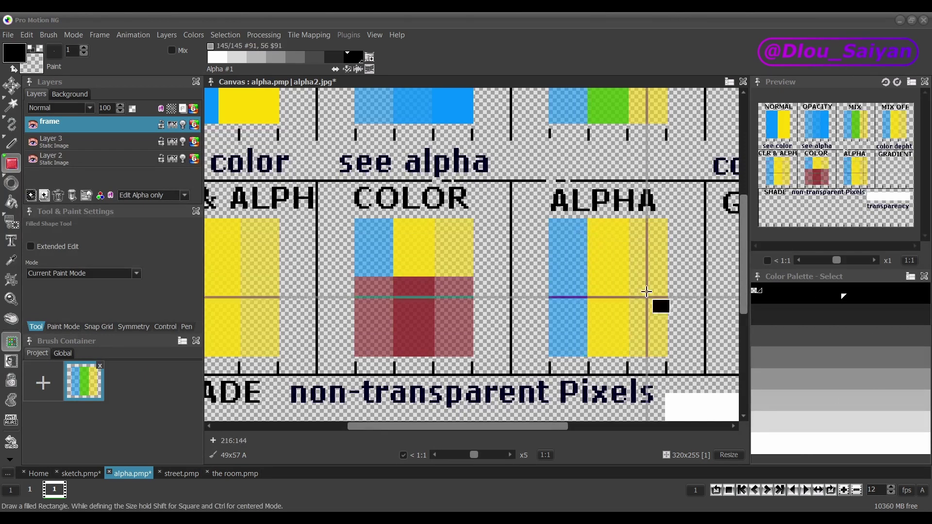
left_click(797, 442)
left_click_drag(567, 350, 670, 327)
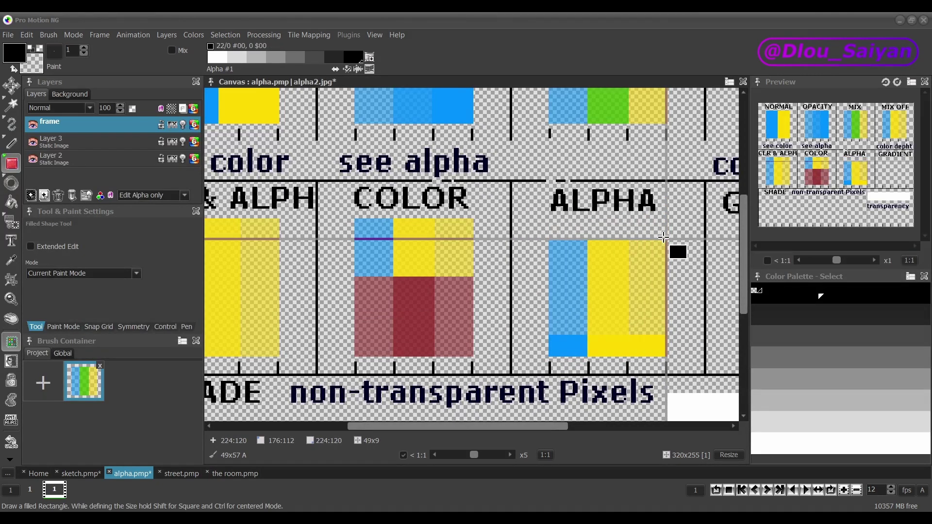
Fill more strips up the ALPHA cell's stripes with different, weaker alpha values using the filled rectangle.
left_click(795, 400)
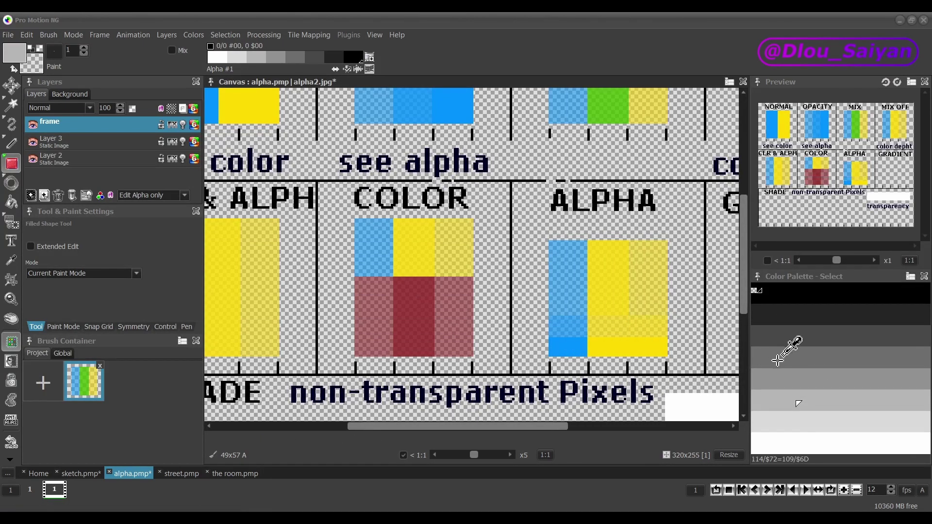
left_click(806, 335)
mouse_move(559, 313)
left_mouse_down()
mouse_move(582, 298)
mouse_move(665, 283)
left_mouse_up()
key("bracketleft")
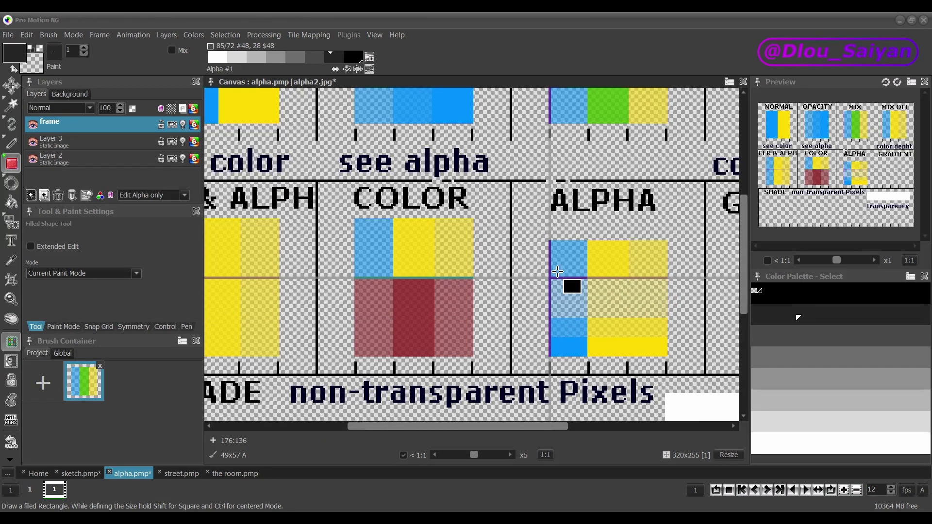
left_click_drag(554, 274, 665, 239)
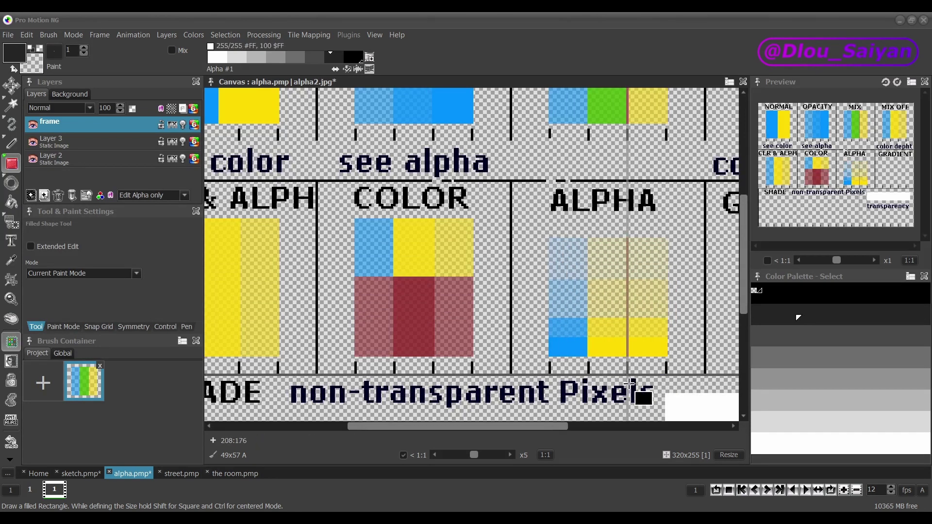
Switch the frame layer to Edit Color and Alpha and draw a filled blue #0091FF rectangle in the GRADIENT cell.
scroll(549, 345, "down", 2)
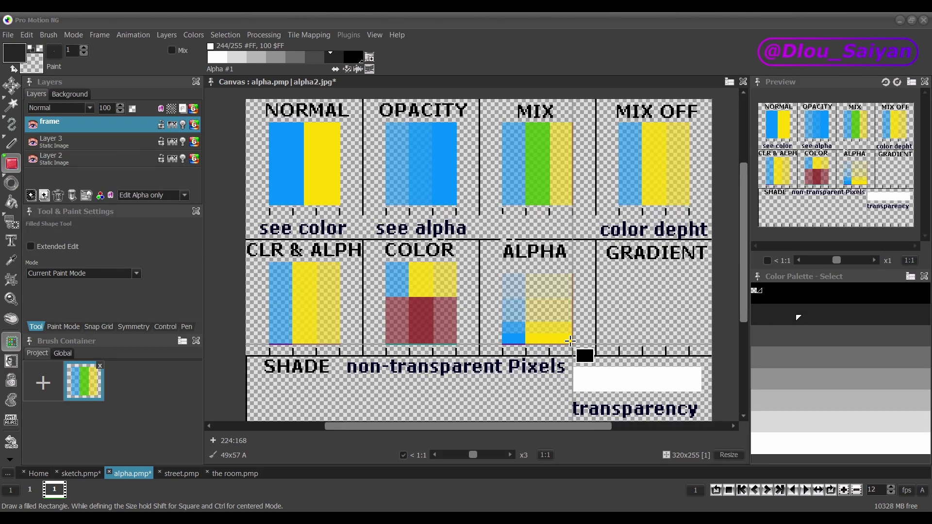
left_click(184, 195)
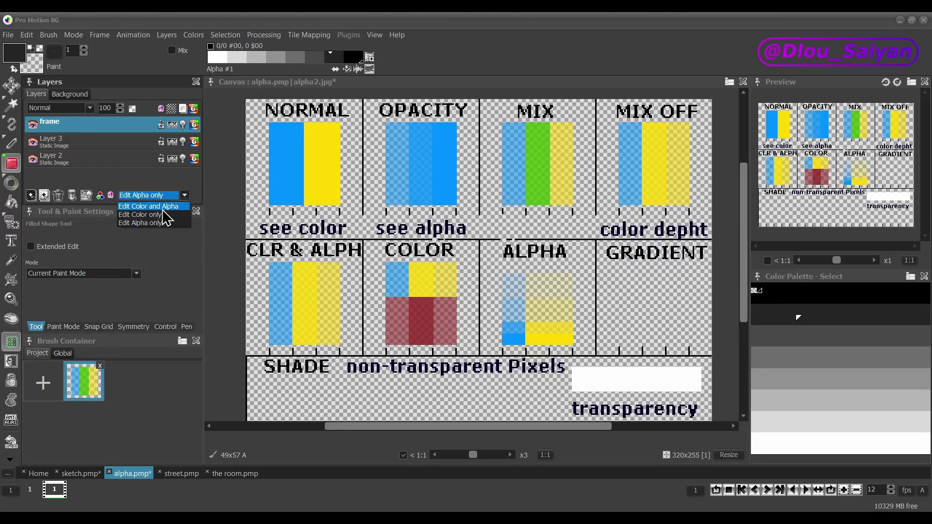
left_click(163, 210)
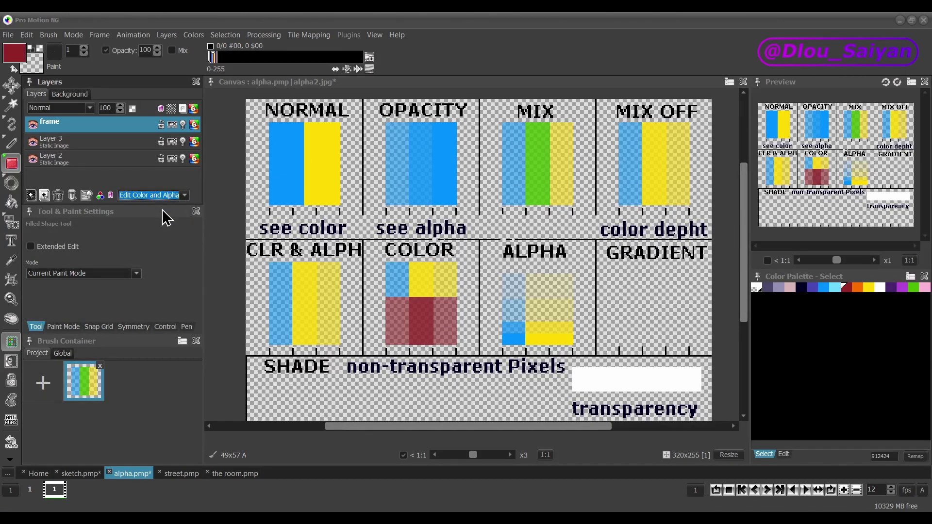
left_click(823, 287)
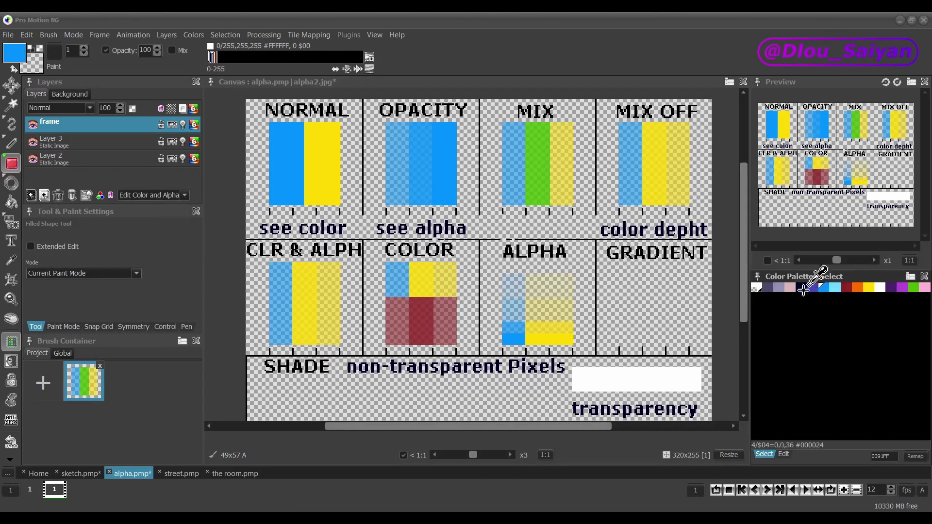
left_click(619, 342)
left_click_drag(618, 343, 690, 262)
In Edit Alpha only mode, fill the GRADIENT cell's blue rectangle with a Vertical Line Contour Gradient fading downwards.
left_click(184, 195)
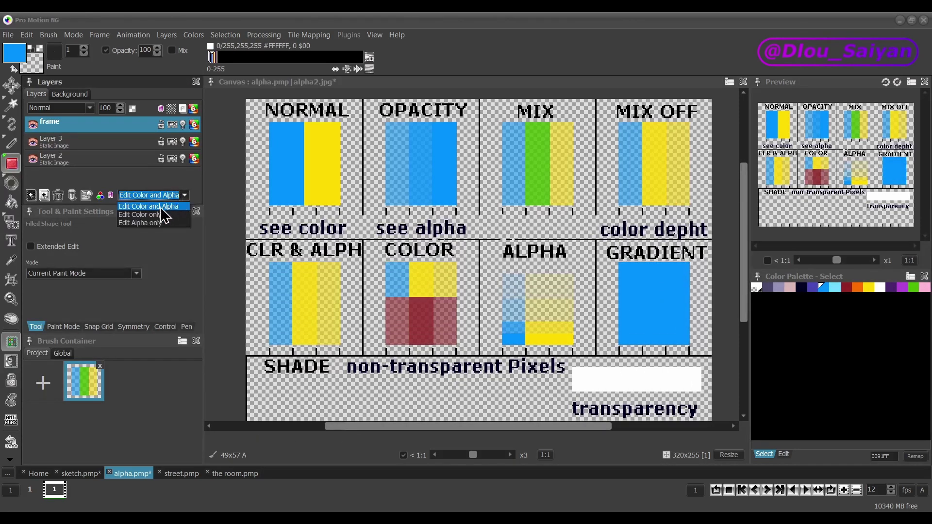
left_click(139, 222)
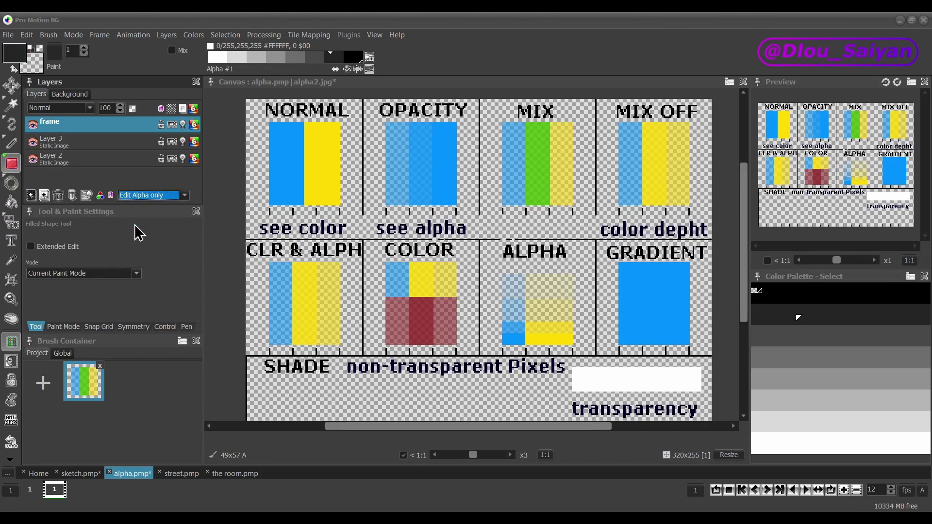
left_click(12, 202)
left_click(113, 248)
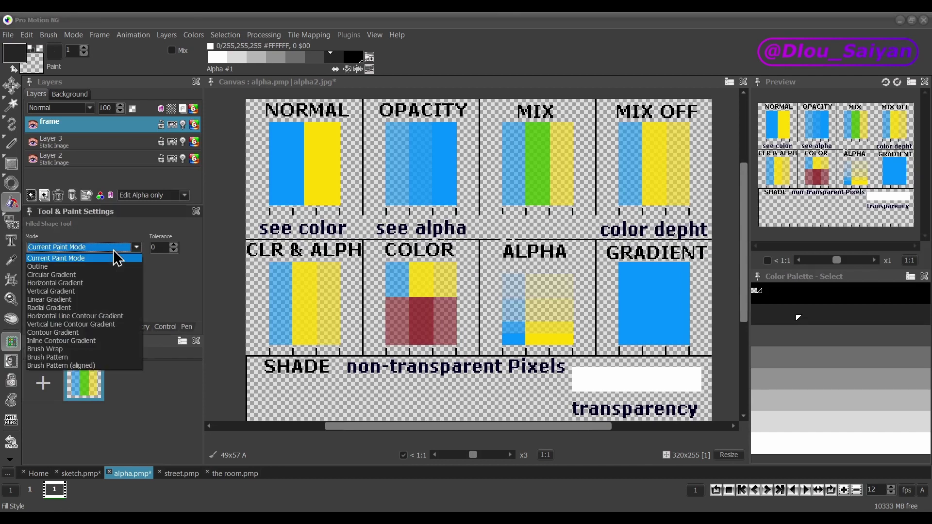
left_click(116, 324)
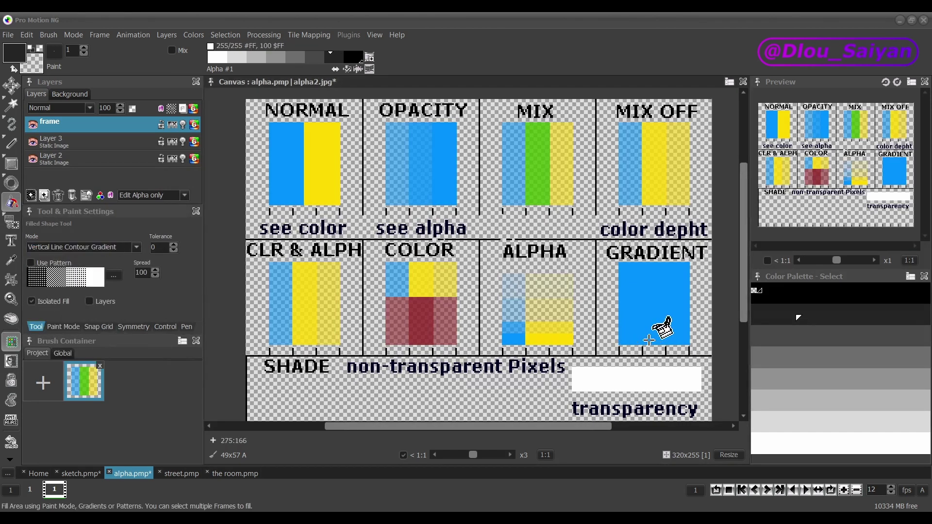
left_click(659, 288)
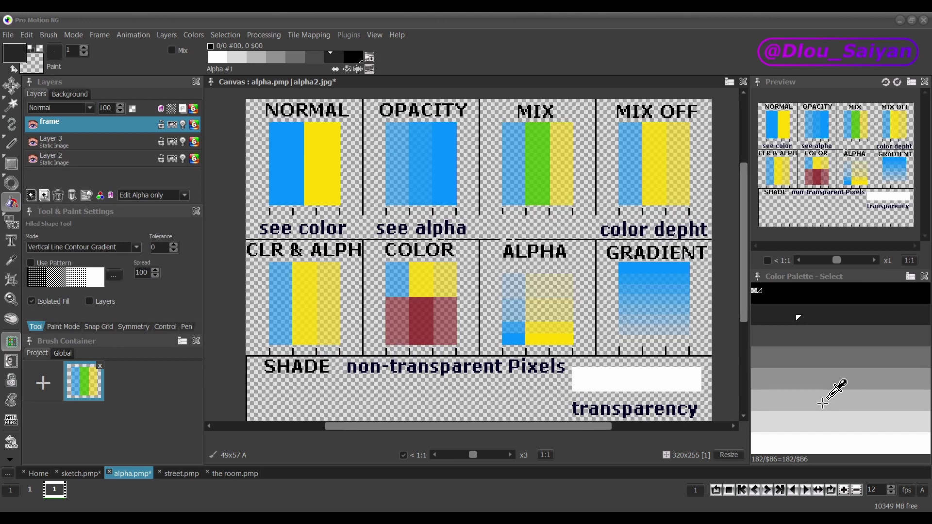
Open Modify Channel Bit Depth, move its dialog clear of the canvas, and set the alpha channel to 8 bits.
left_click(193, 36)
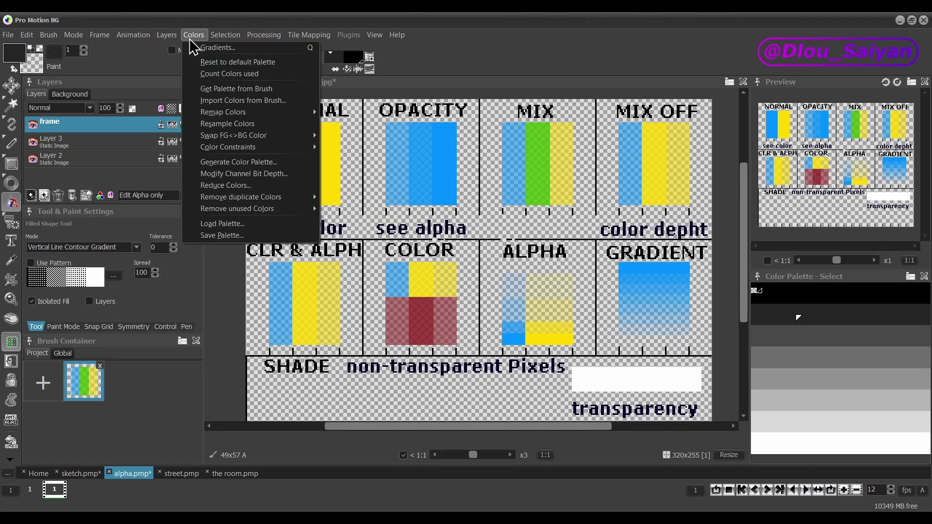
left_click(238, 175)
left_click_drag(418, 184, 802, 181)
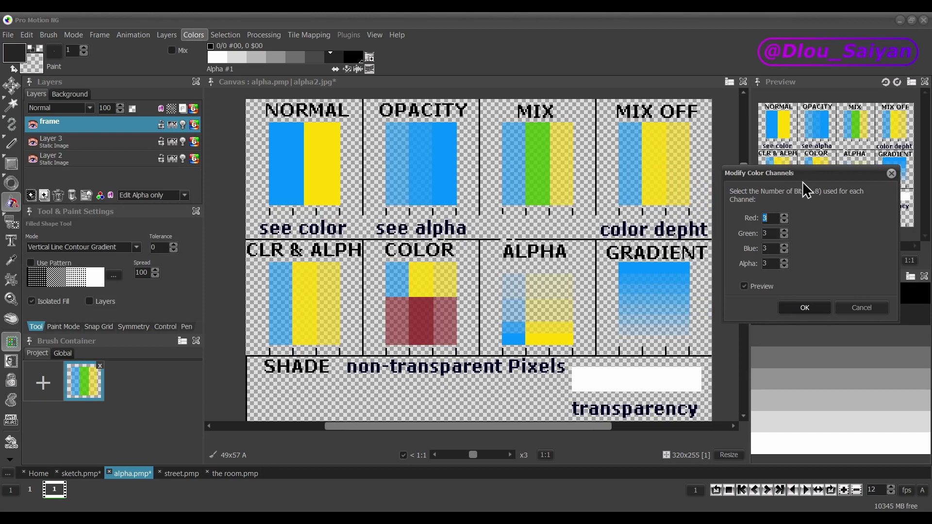
left_click(783, 261)
left_click(783, 261)
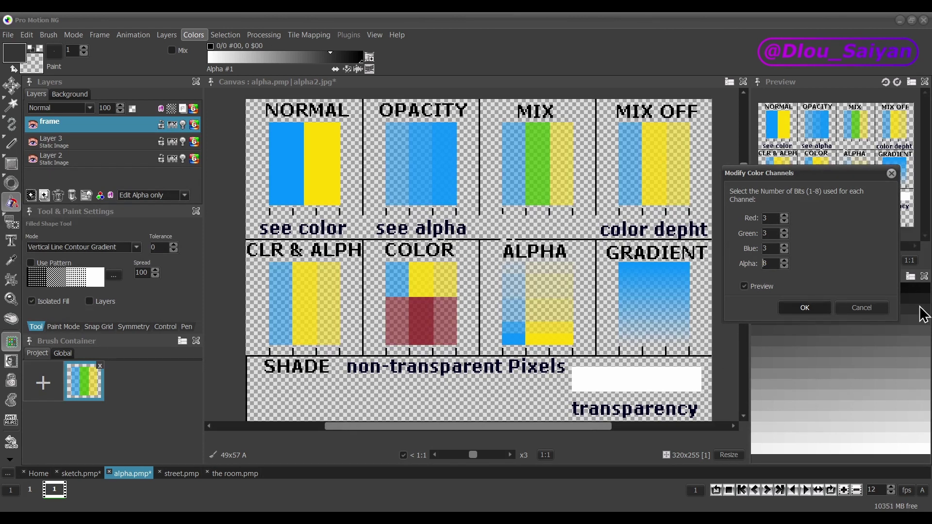
Lower the alpha channel to 2 bits to preview coarser transparency on the chart.
left_click(785, 267)
left_click(784, 267)
left_click(784, 267)
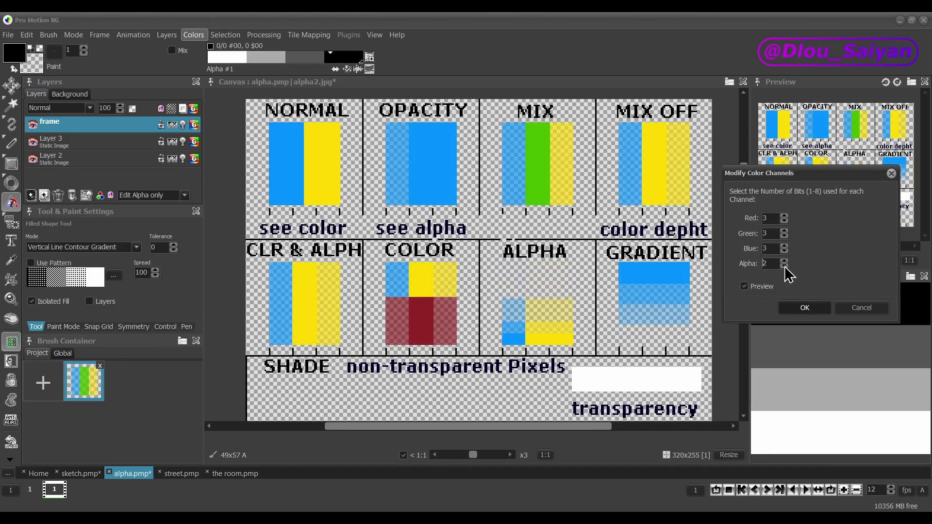
Raise the alpha channel to 8 bits and apply the channel bit depth.
left_click(785, 261)
left_click(785, 261)
left_click(784, 261)
left_click(784, 261)
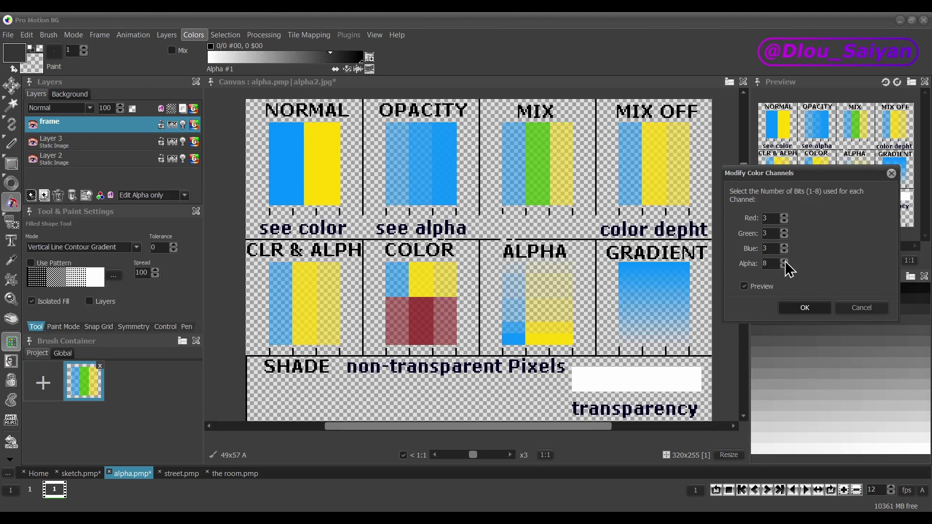
left_click(803, 307)
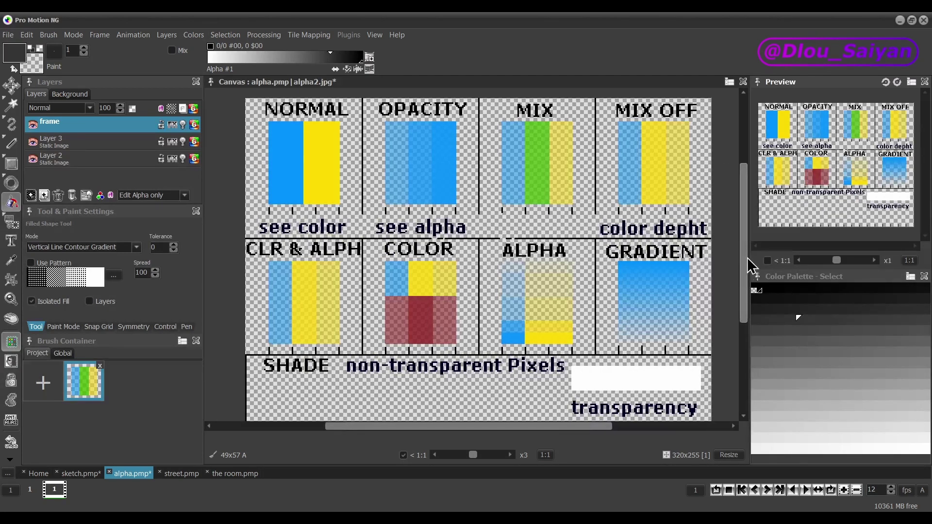
In Edit Color and Alpha mode, draw a blue filled rectangle with Current Paint Mode beneath the SHADE label.
scroll(302, 356, "down", 3)
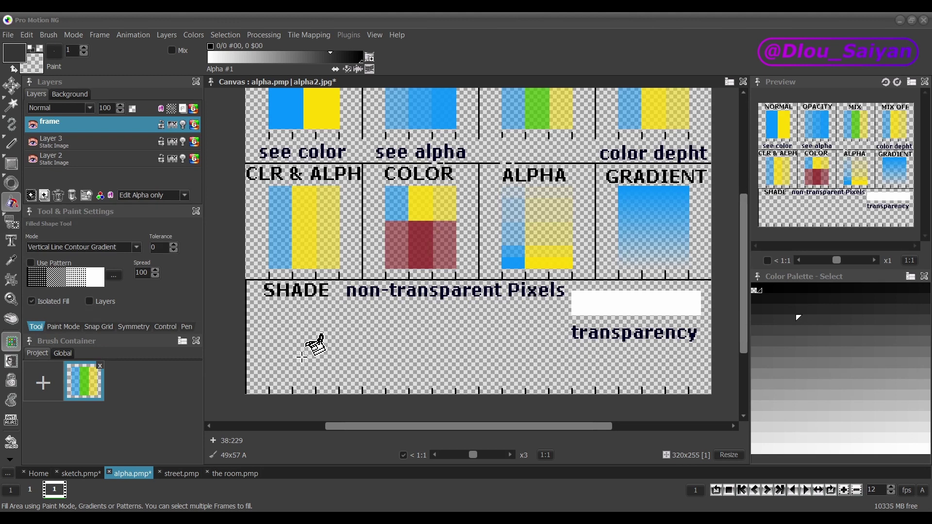
left_click(150, 195)
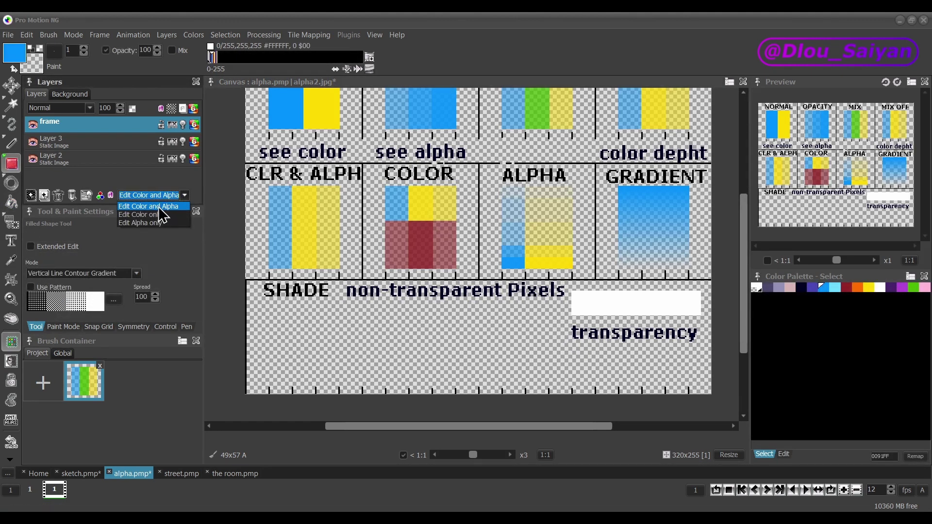
left_click(158, 206)
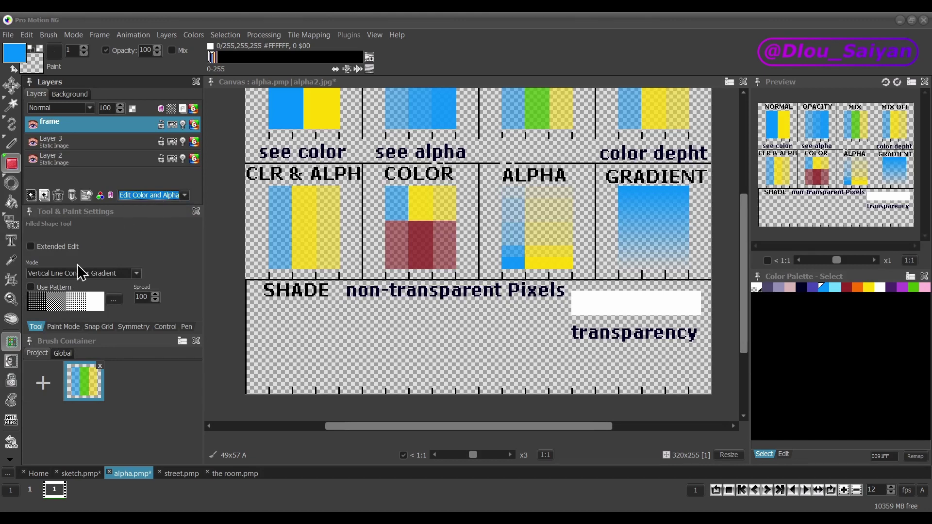
left_click(87, 275)
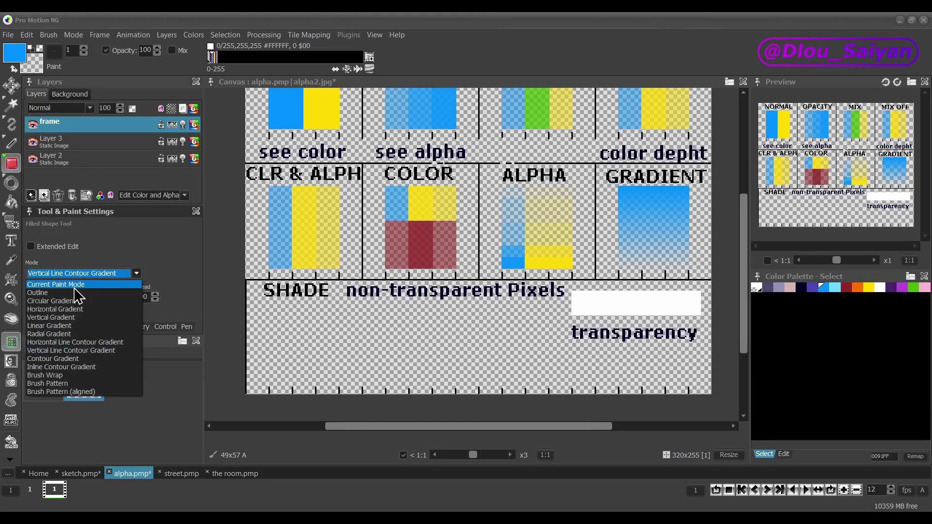
left_click(74, 286)
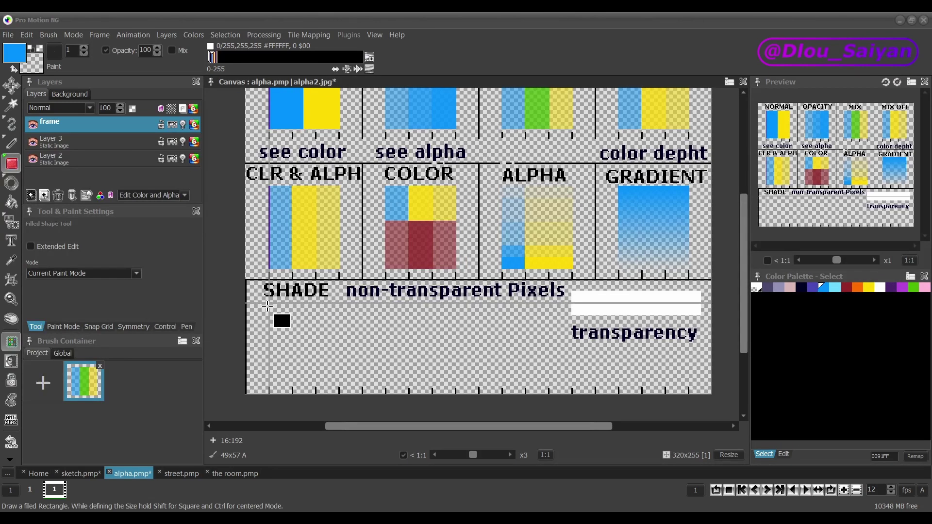
mouse_move(269, 304)
left_mouse_down()
mouse_move(298, 341)
mouse_move(388, 361)
mouse_move(409, 386)
left_mouse_up()
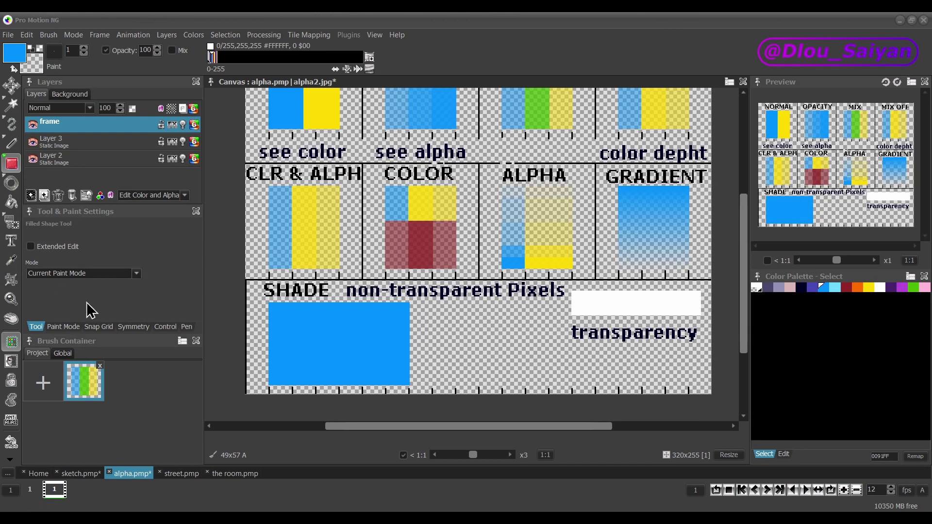
In Edit Alpha only mode, fill the blue SHADE rectangle with a Horizontal Line Contour Gradient.
left_click(81, 275)
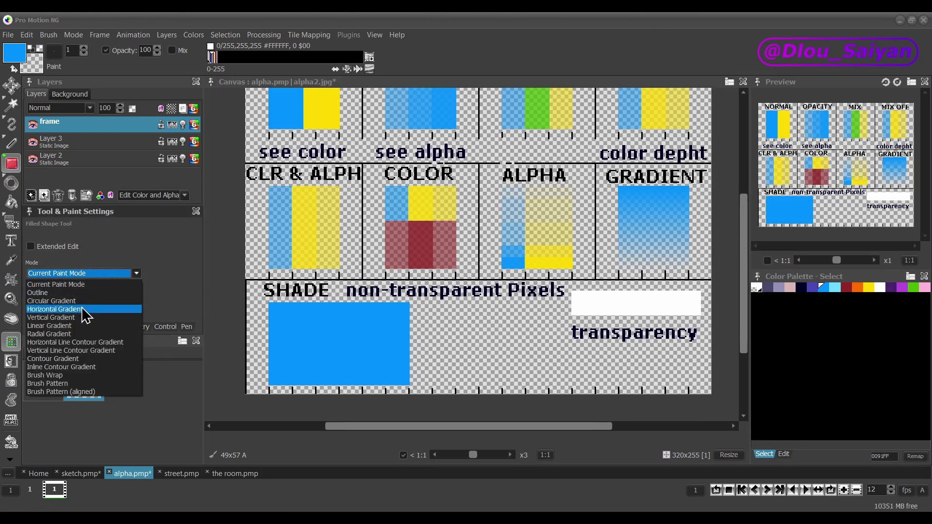
left_click(85, 346)
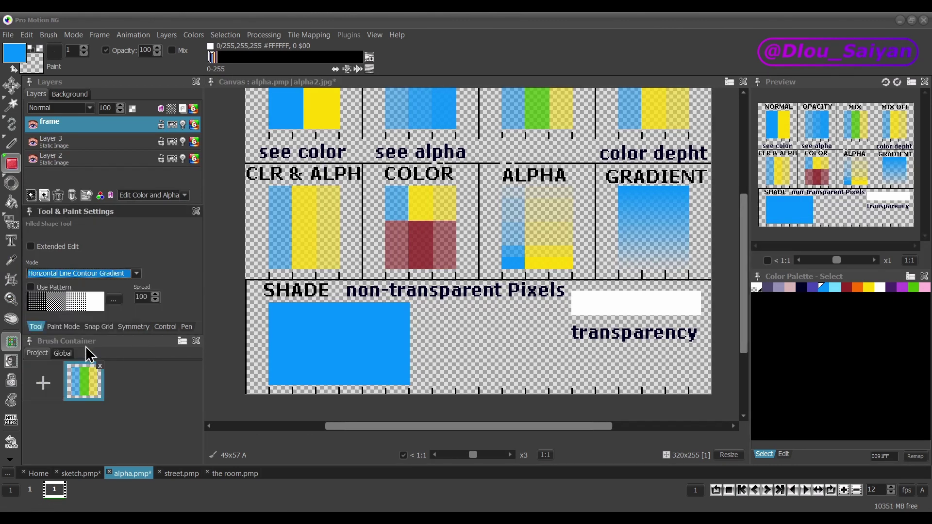
left_click(184, 195)
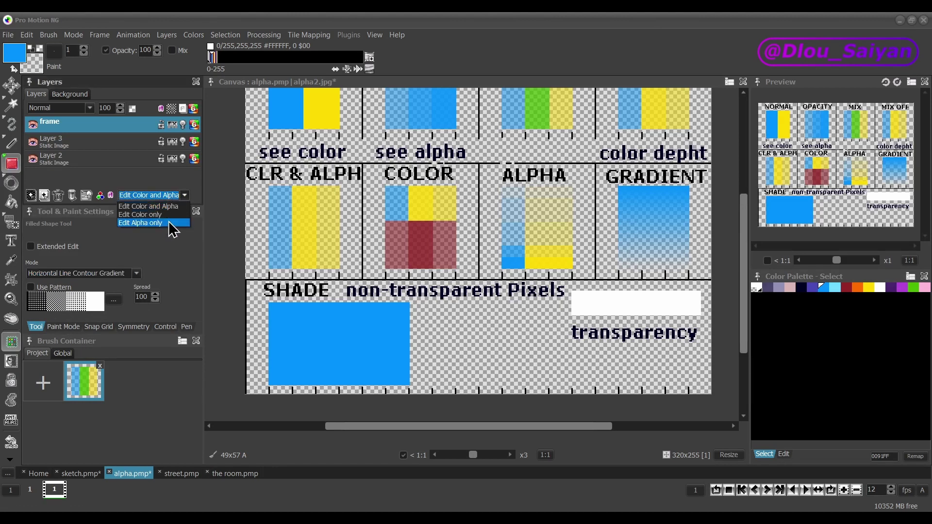
left_click(165, 224)
key("f")
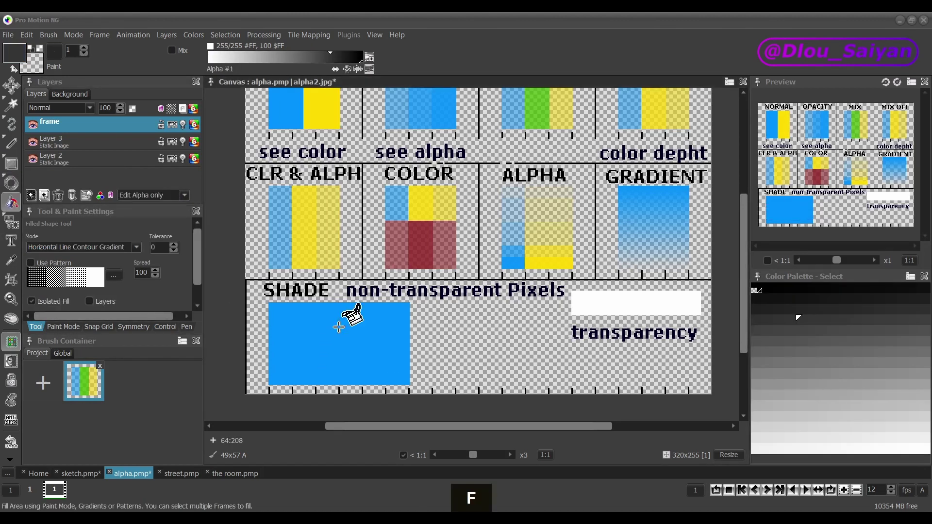
left_click(335, 333)
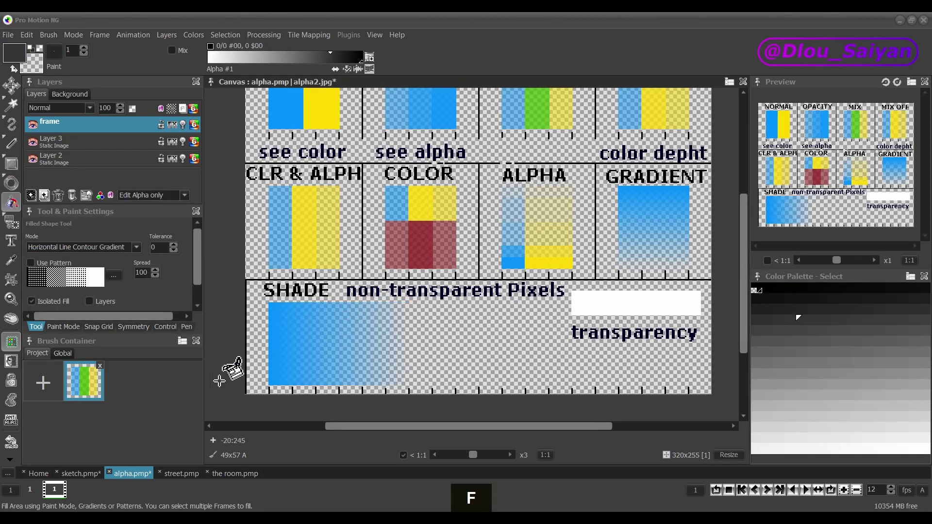
On Layer 3 in Edit Color and Alpha mode, draw a yellow filled rectangle with Current Paint Mode, overlapping the faded blue SHADE rectangle.
left_click(65, 144)
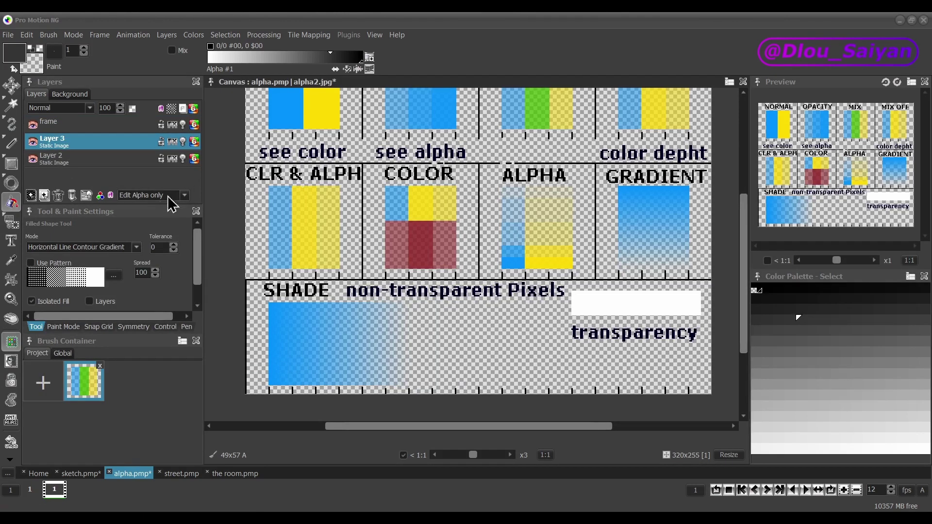
scroll(167, 199, "up", 2)
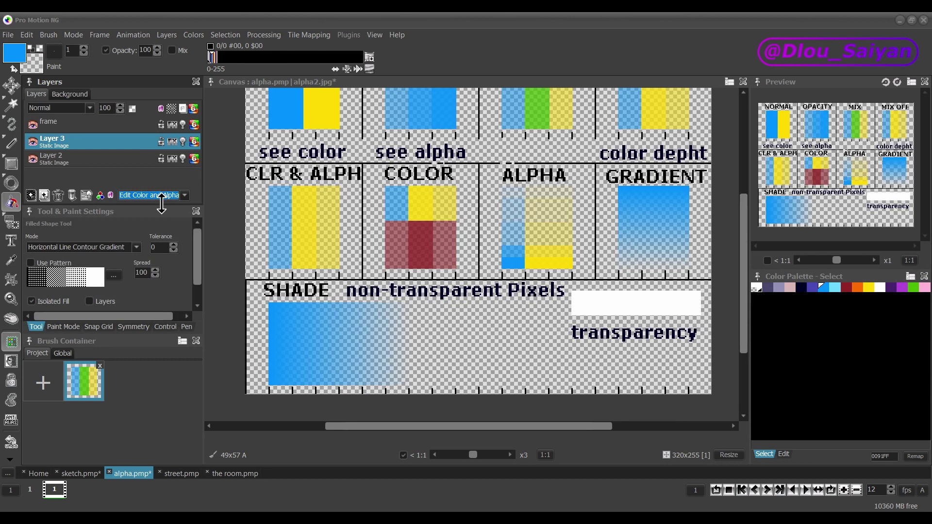
left_click(868, 287)
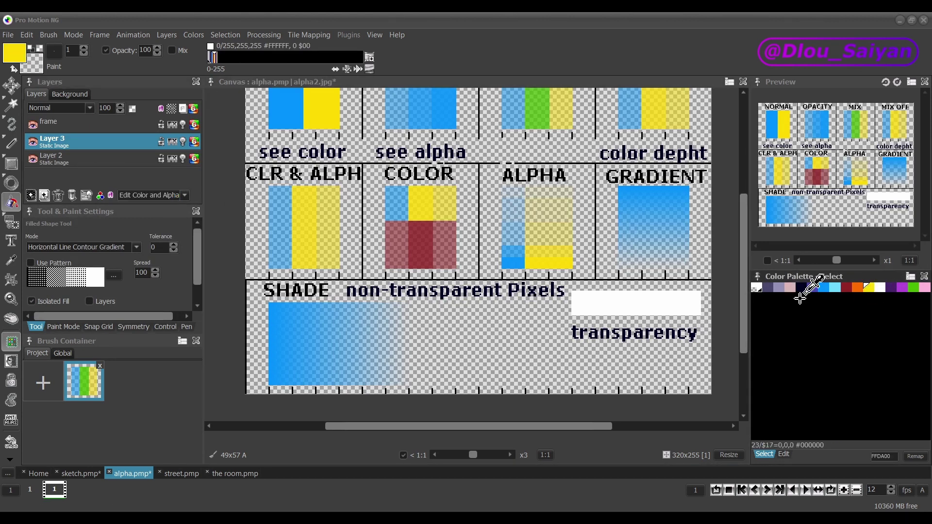
key("r")
left_click_drag(321, 384, 438, 305)
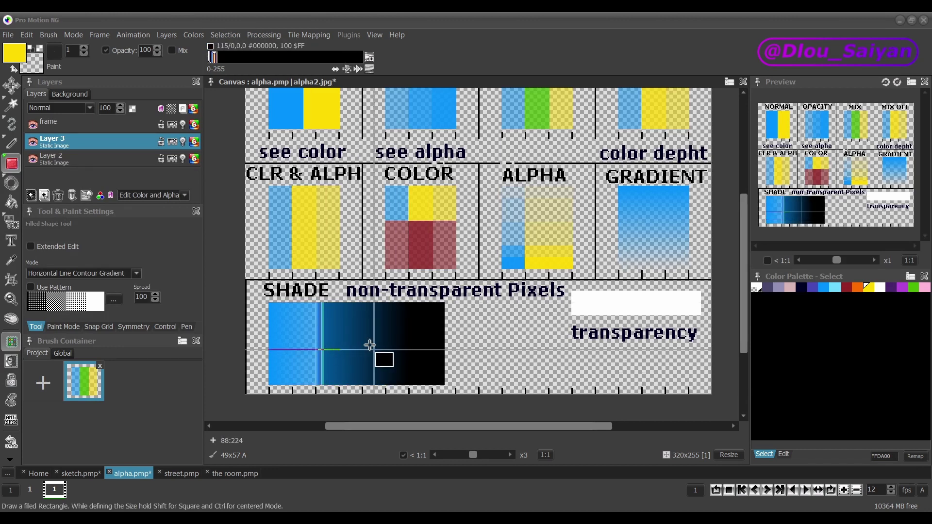
key("ctrl+z")
left_click(132, 274)
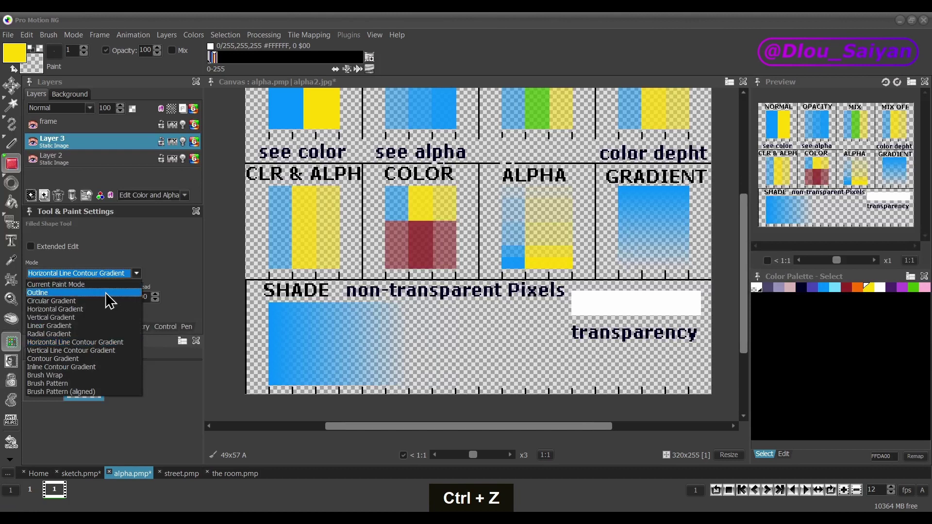
left_click(72, 286)
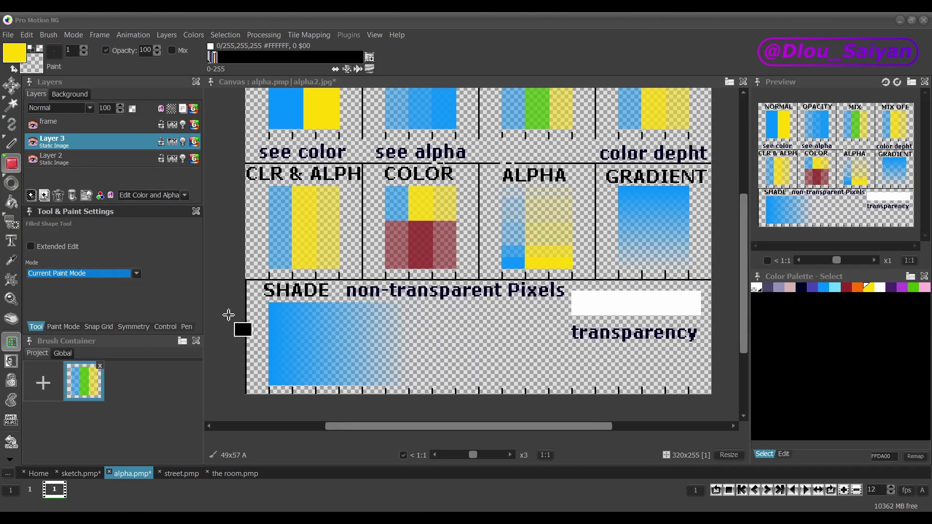
left_click_drag(320, 382, 476, 298)
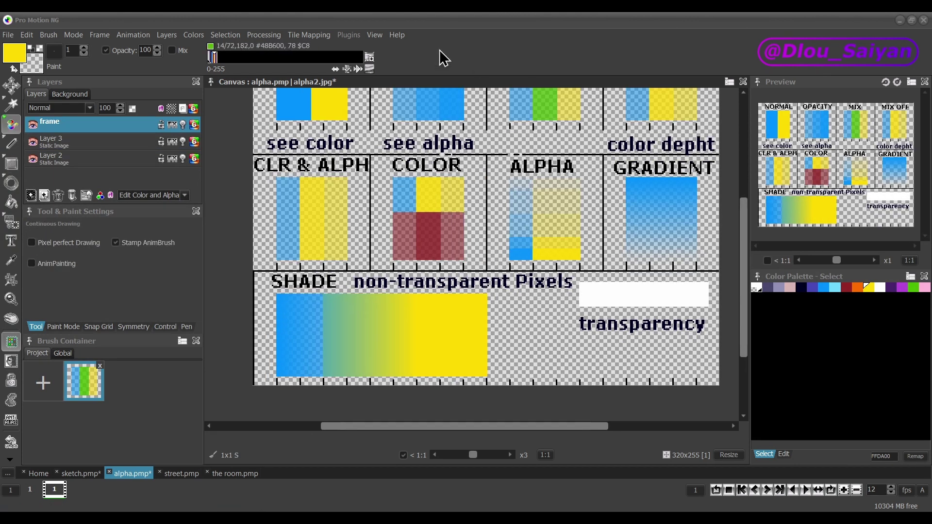
In Shade mode with Edit Alpha only on the frame layer, brush a horizontal stroke with the 16-pixel brush across the blue-to-yellow blend.
left_click(73, 35)
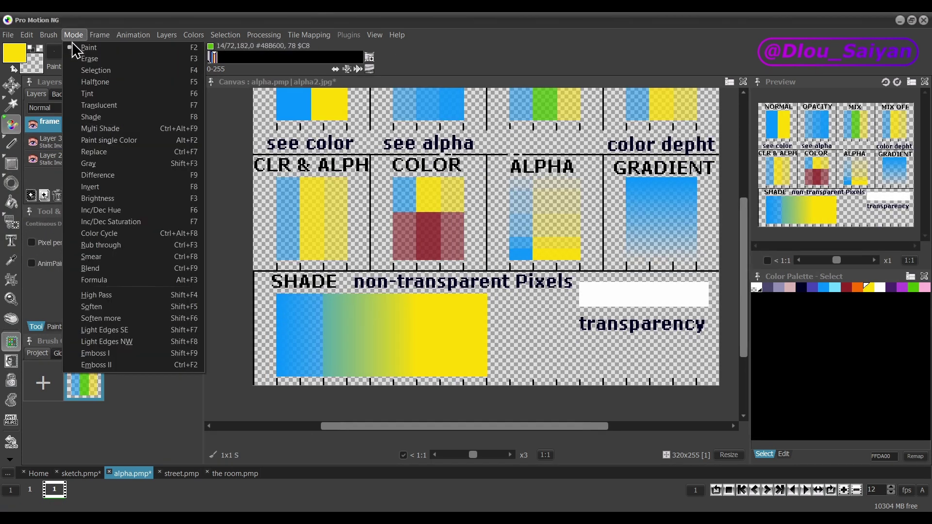
left_click(93, 120)
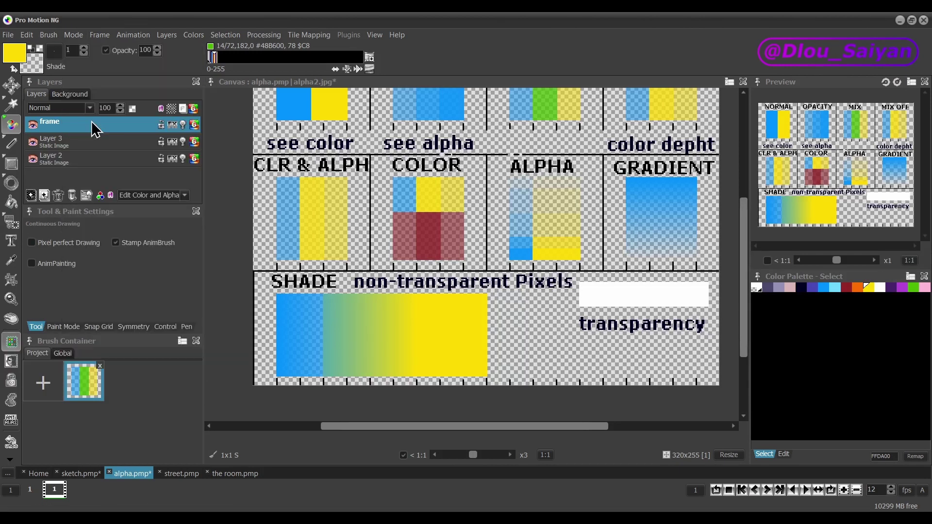
left_click(161, 197)
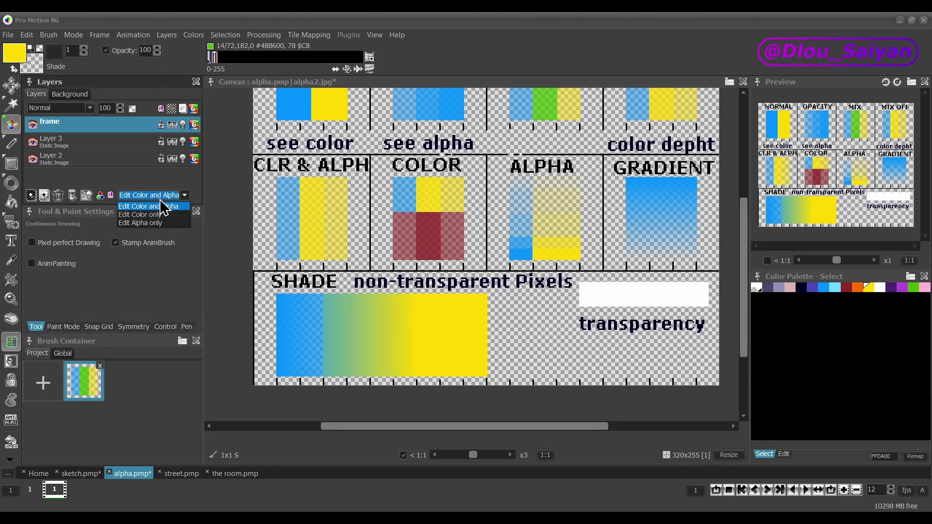
left_click(155, 227)
scroll(355, 328, "up", 4)
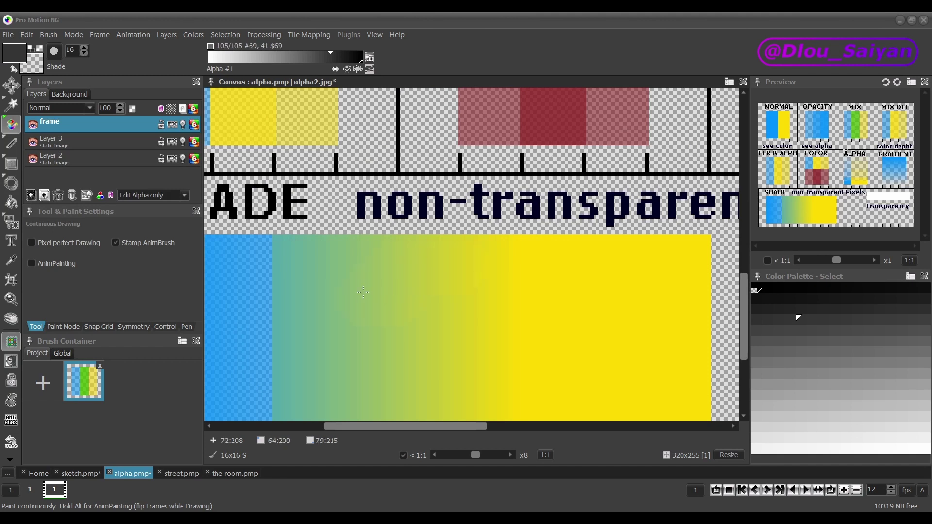
mouse_move(457, 304)
left_mouse_down()
mouse_move(392, 312)
mouse_move(502, 308)
mouse_move(421, 312)
mouse_move(494, 295)
mouse_move(315, 303)
left_mouse_up()
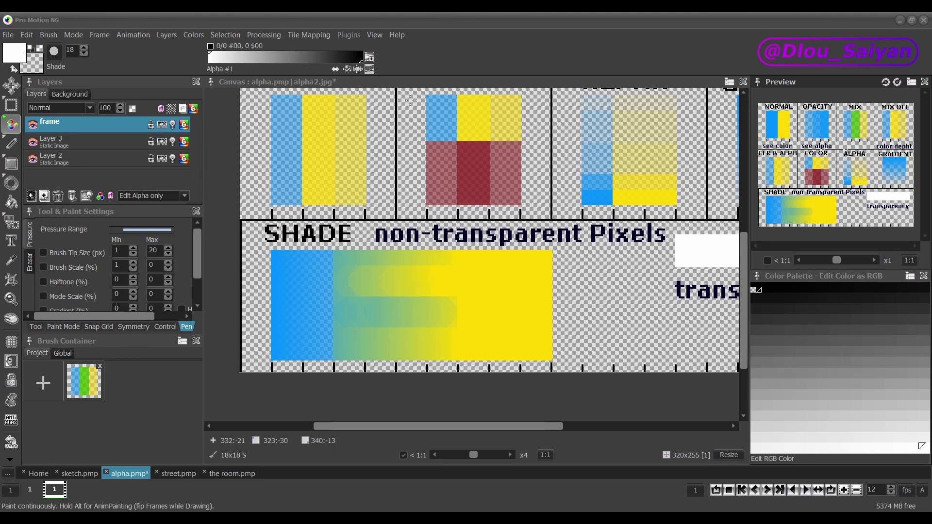
Choose the stepped Alpha #2 gradient for shading the alpha channel.
left_click(369, 66)
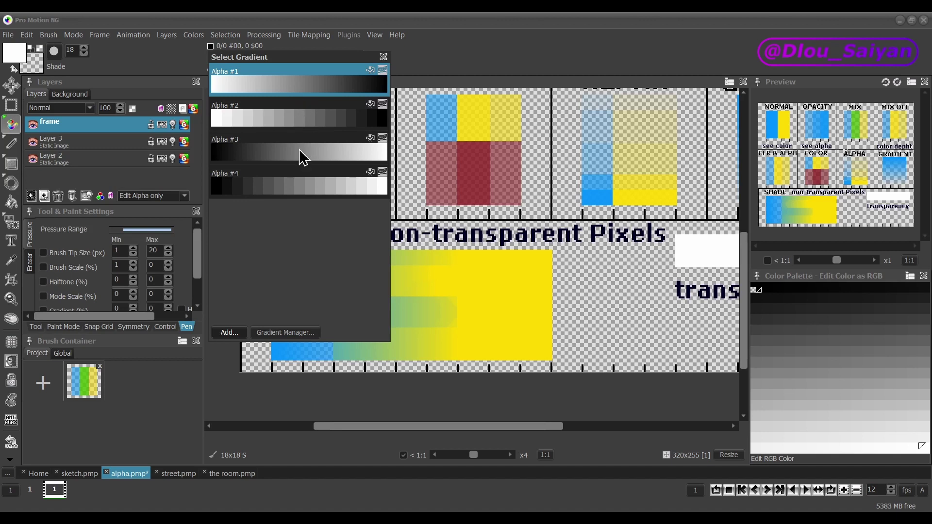
left_click(296, 119)
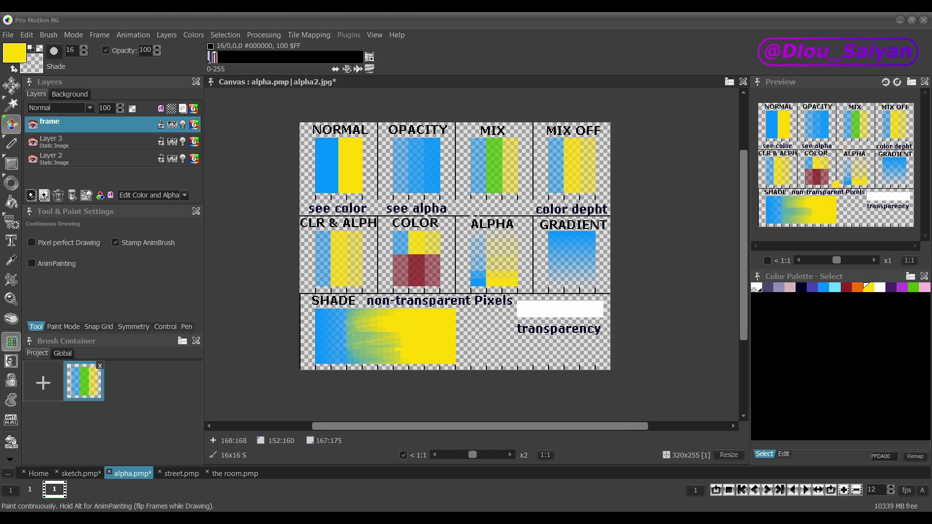
key("Escape")
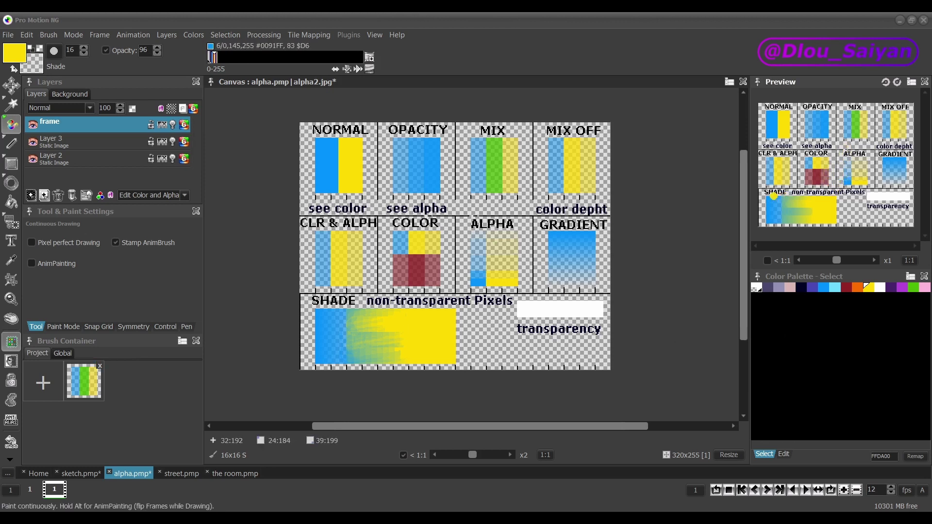
Create a new 16:9 image project of 320 by 180 pixels with the Amiga 16 color Sci-fi palette.
left_click(7, 35)
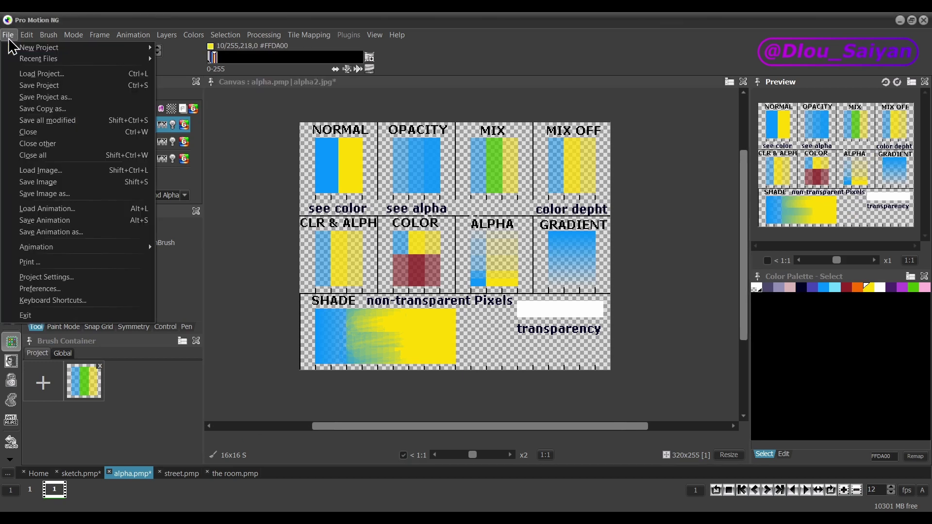
mouse_move(139, 52)
left_click(185, 48)
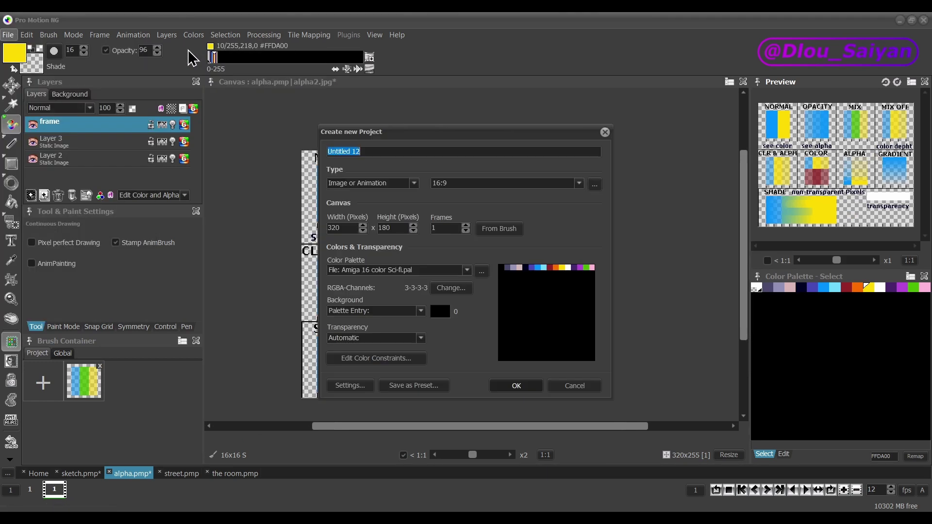
left_click(525, 386)
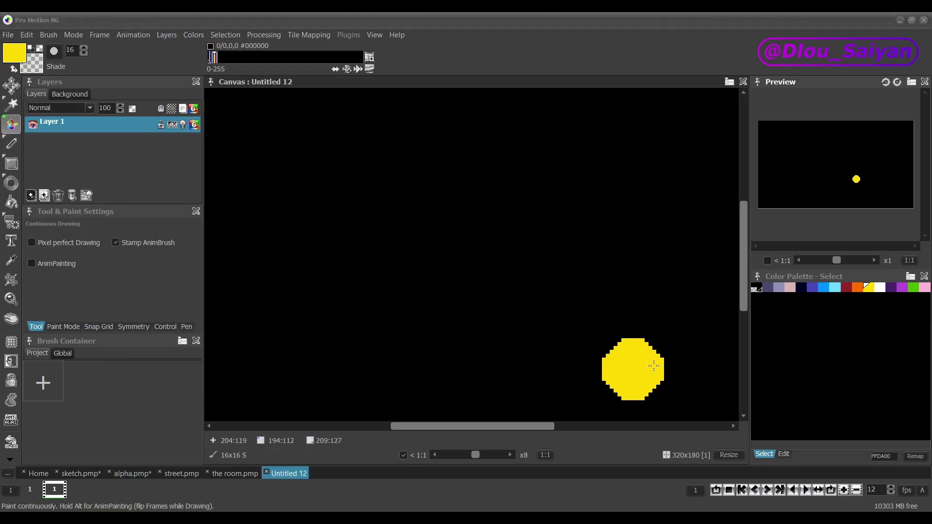
Change the white palette entry to dark red 480000.
double_click(879, 288)
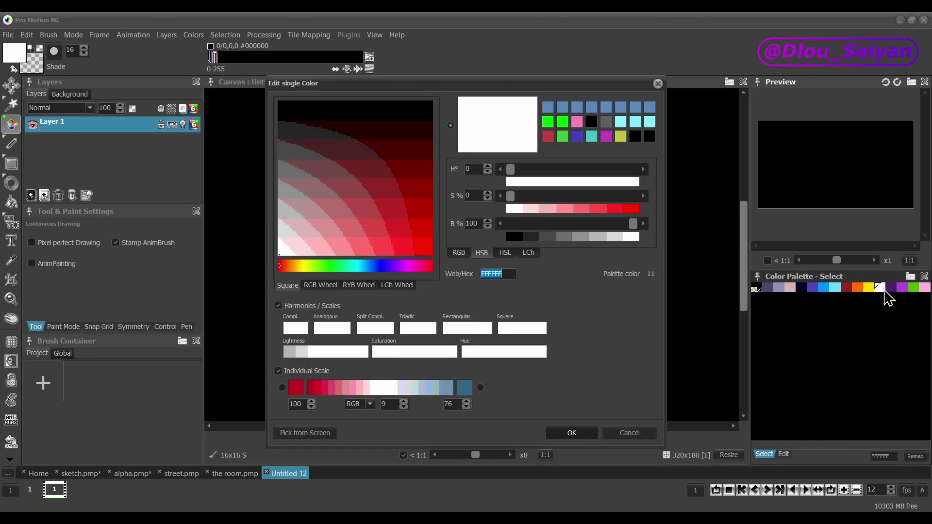
left_click(402, 187)
left_click(402, 184)
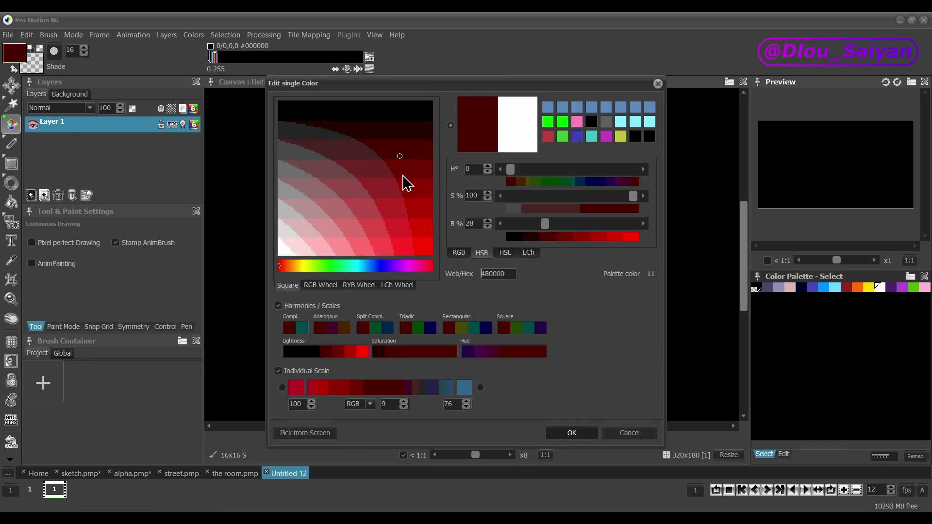
left_click(582, 434)
Set the new project's background to Transparency Pattern and enable its alpha channel, testing the brush on the canvas.
scroll(441, 265, "down", 5)
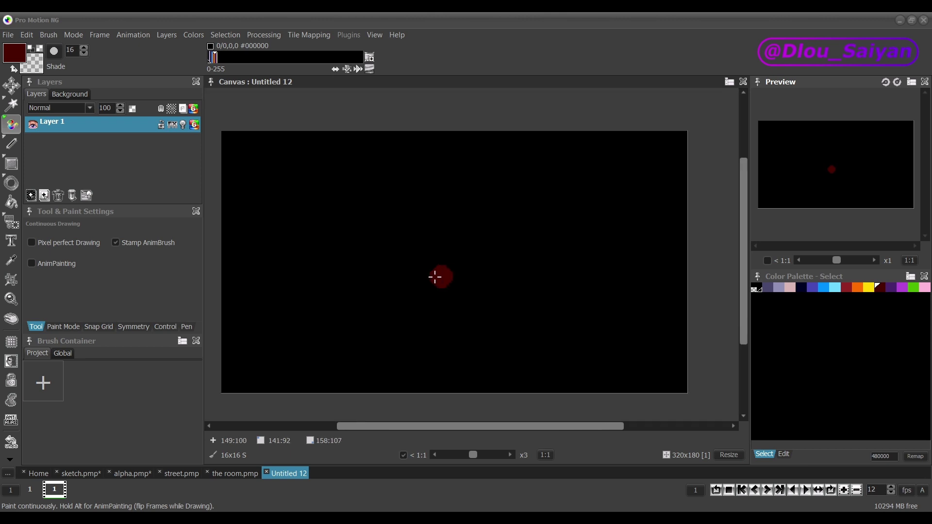
left_click(70, 94)
left_click(33, 111)
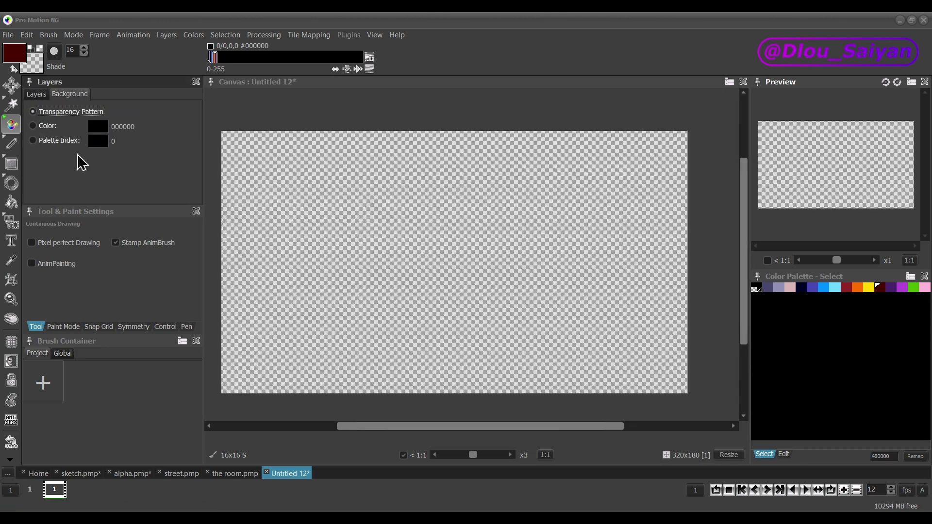
left_click(438, 289)
key("ctrl+z")
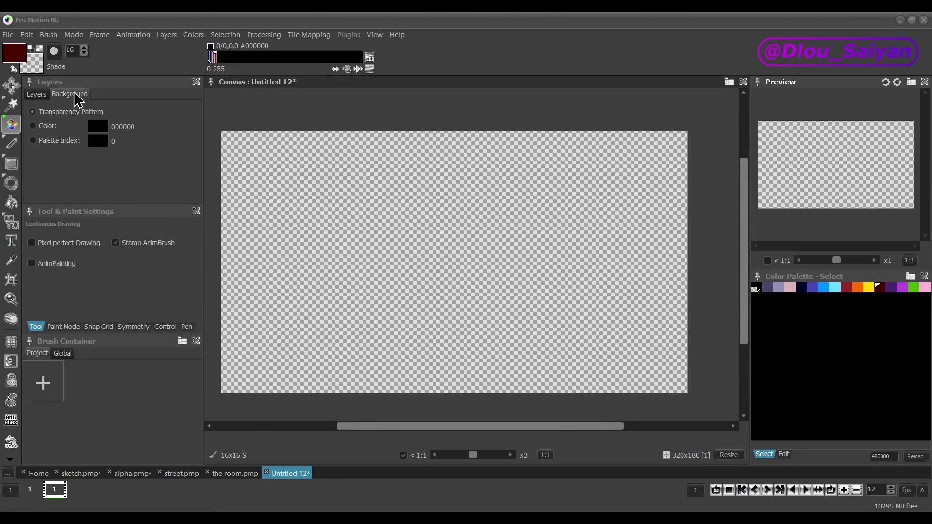
left_click(41, 95)
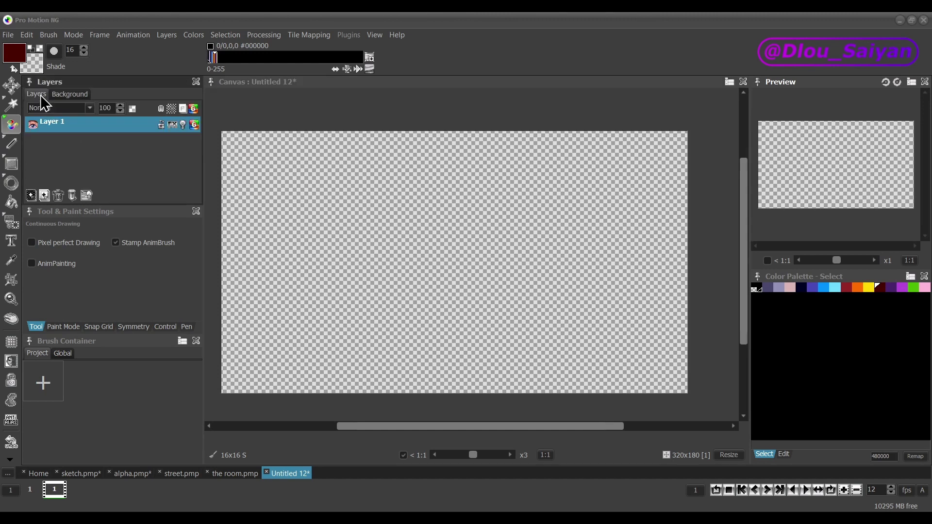
left_click(161, 108)
left_click(423, 282)
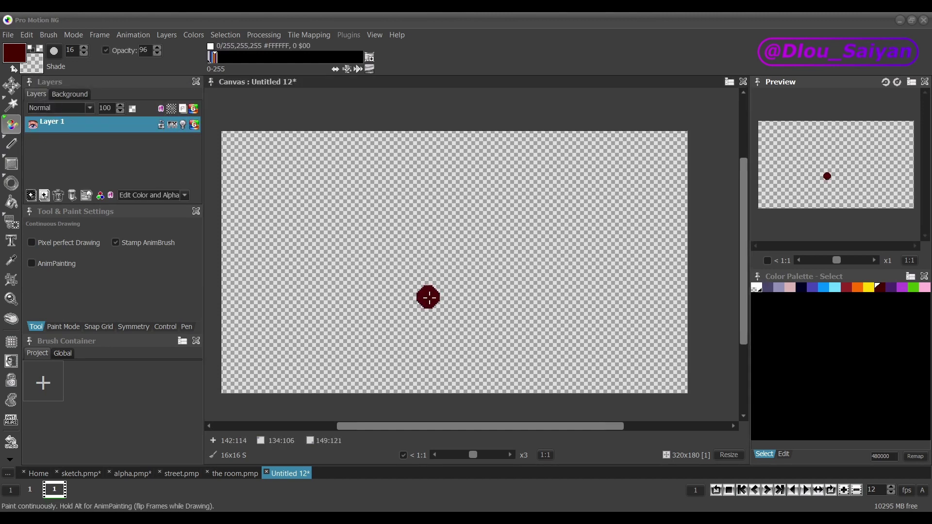
Choose blue 0091FF as the paint colour and lower the opacity to 74.
left_click(824, 288)
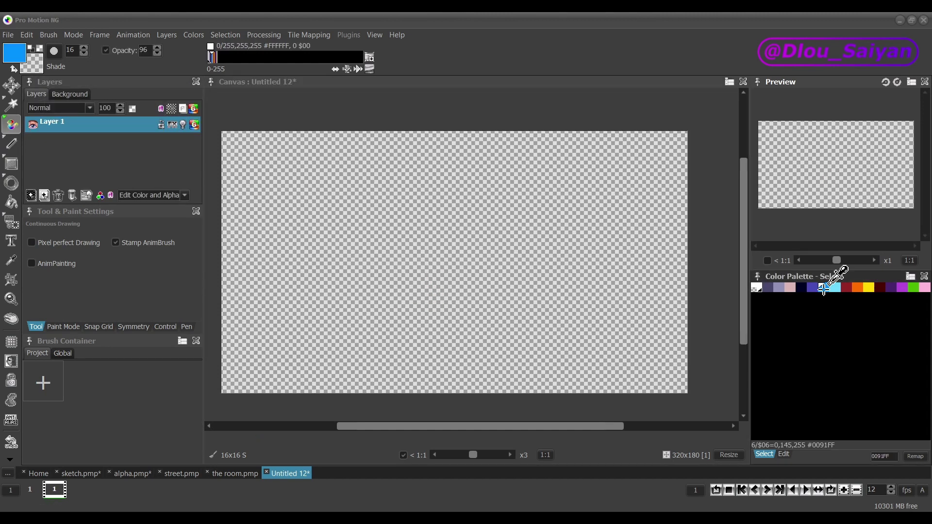
left_click(149, 49)
left_click_drag(219, 68, 203, 68)
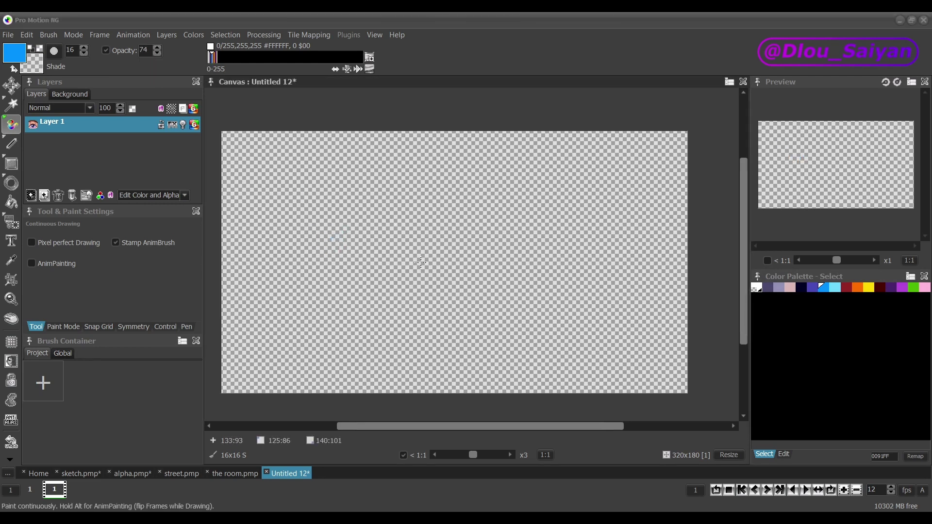
left_click(830, 287)
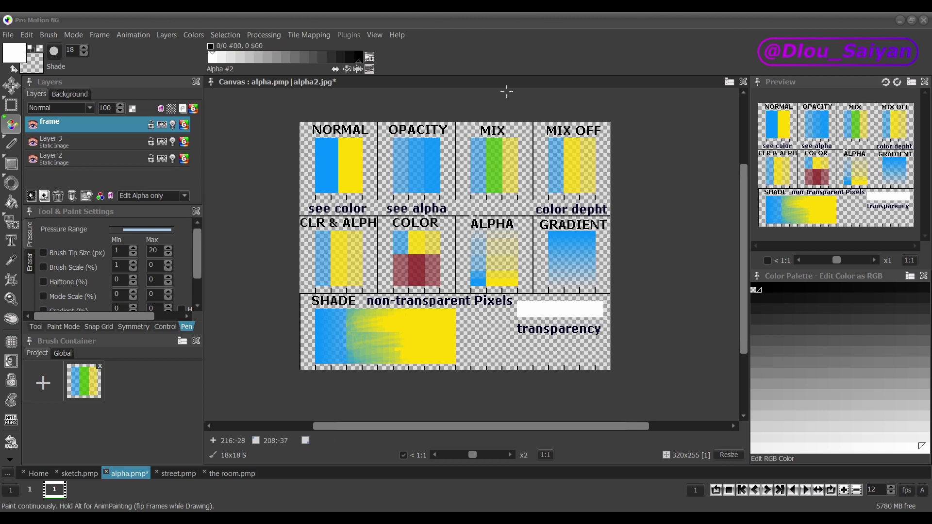
Select the non-transparent pixels on the frame layer of the alpha.pmp chart.
left_click(225, 34)
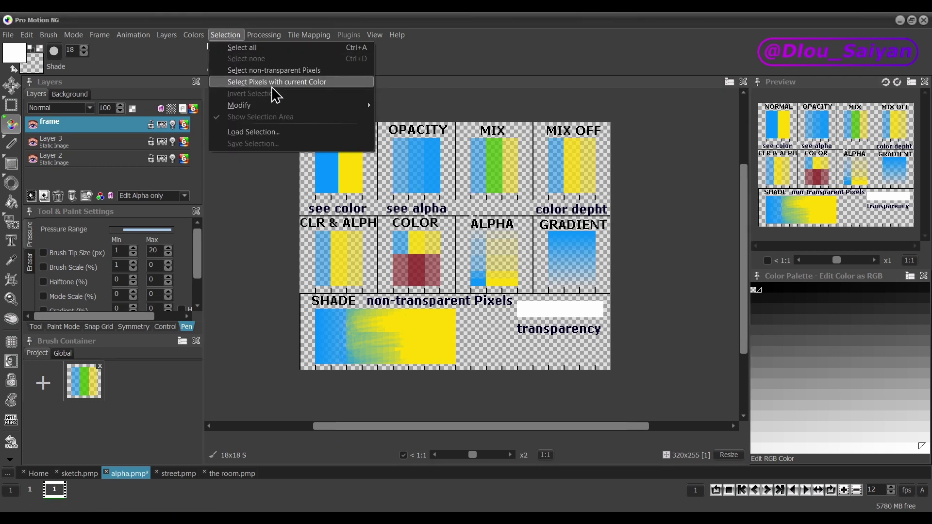
left_click(272, 72)
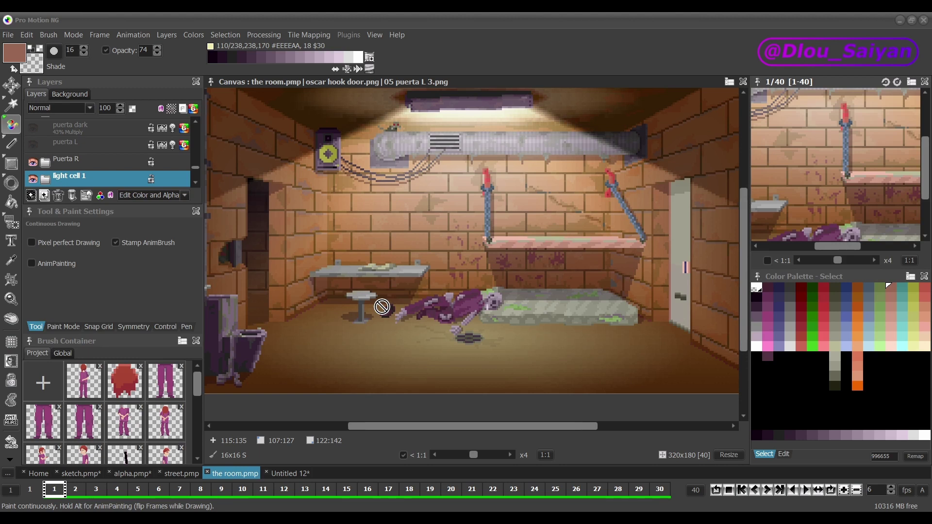
Hide the cell 1 light wall layer and the light cell 1 group in the room.pmp.
scroll(42, 153, "down", 3)
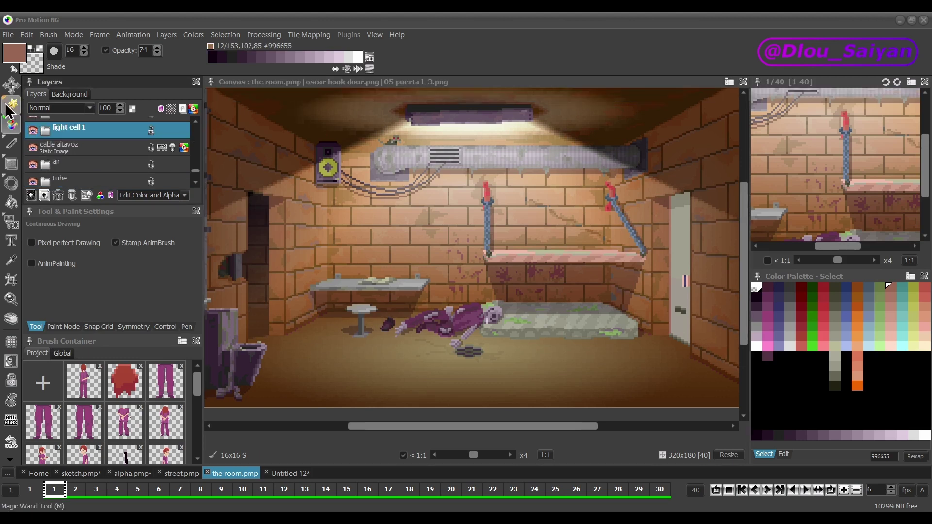
scroll(33, 149, "down", 2)
scroll(33, 149, "down", 2)
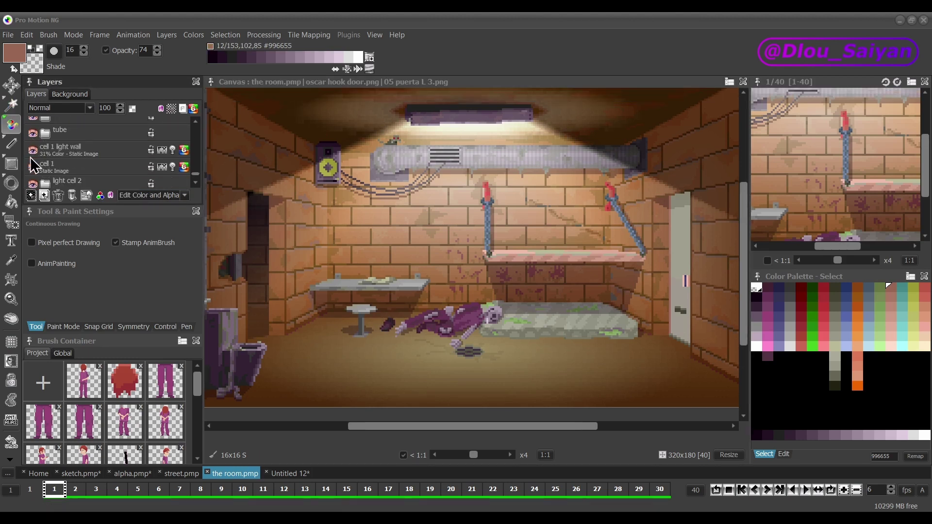
scroll(42, 158, "up", 6)
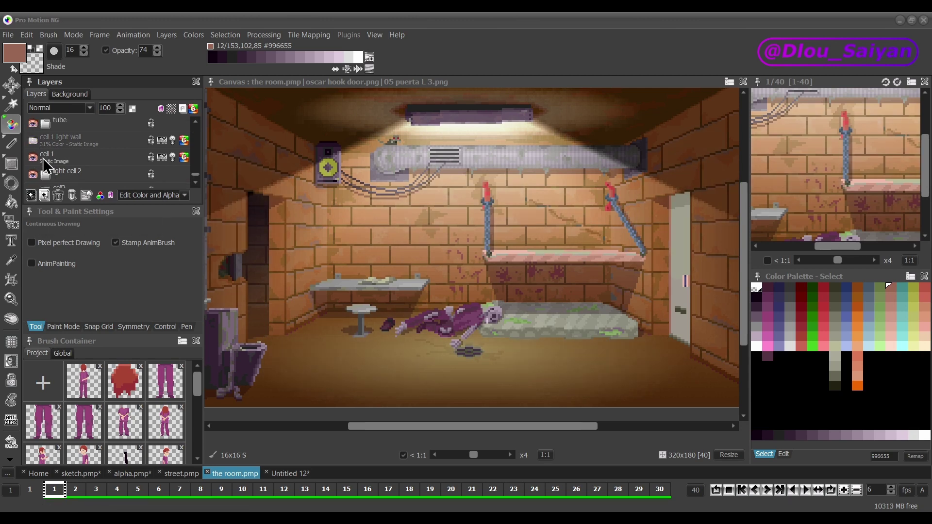
left_click(33, 161)
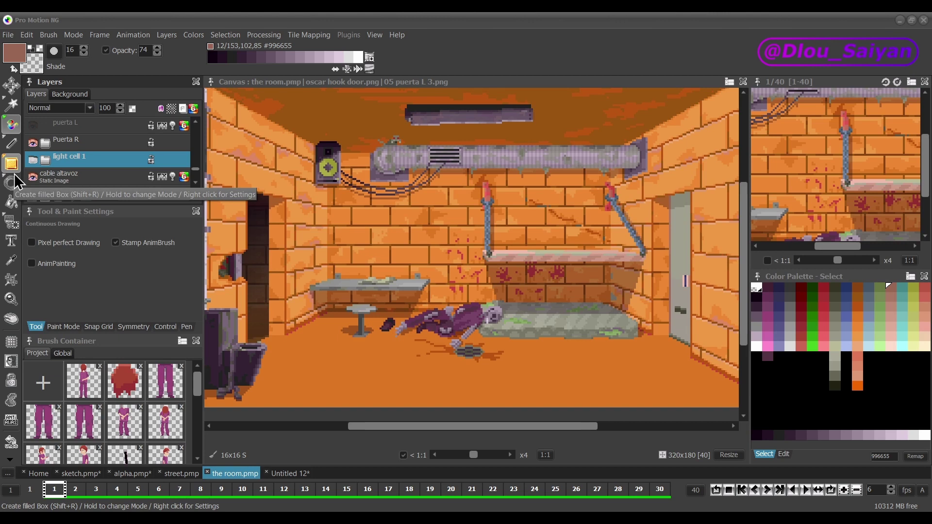
Expand the light cell 1 group and show only its dark 2 cell 1' layer, keeping the group's other contents hidden.
left_click(48, 141)
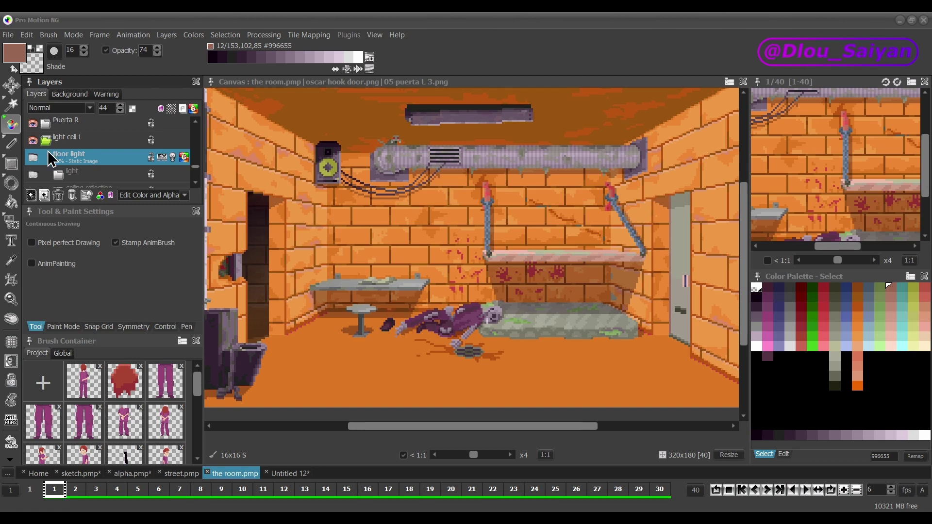
scroll(48, 160, "down", 1)
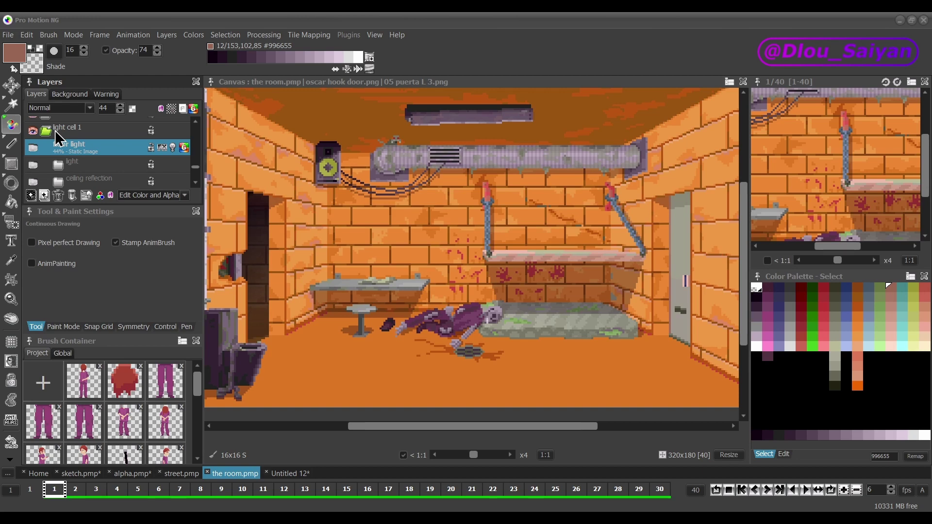
scroll(39, 167, "down", 3)
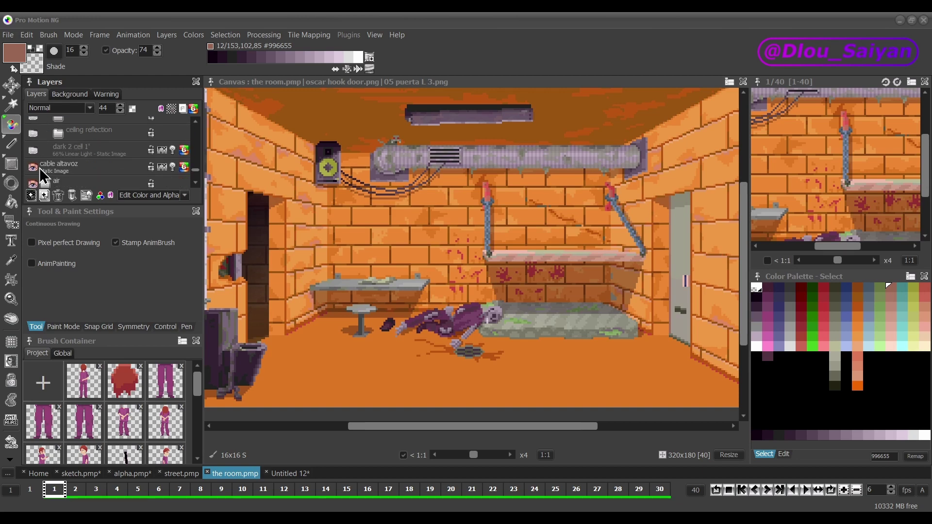
left_click(37, 150)
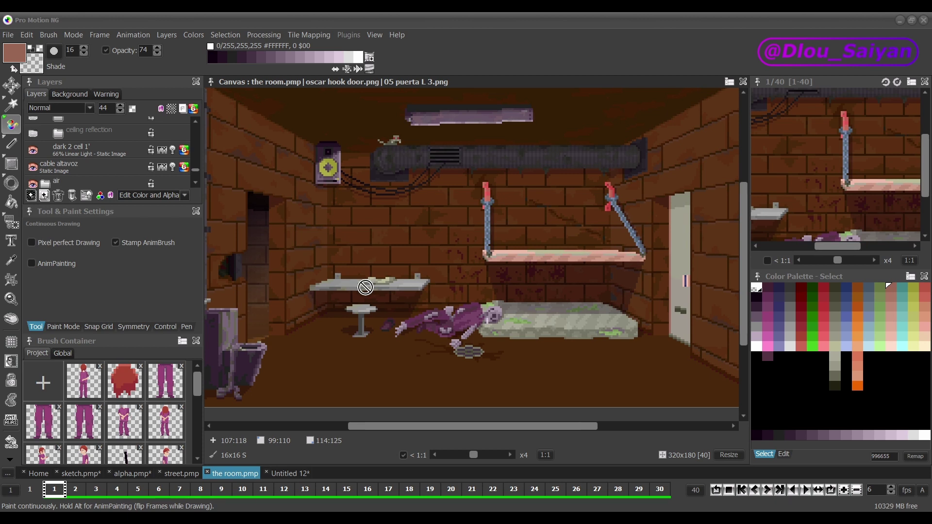
Show the ceiling reflection group inside light cell 1.
scroll(68, 172, "up", 1)
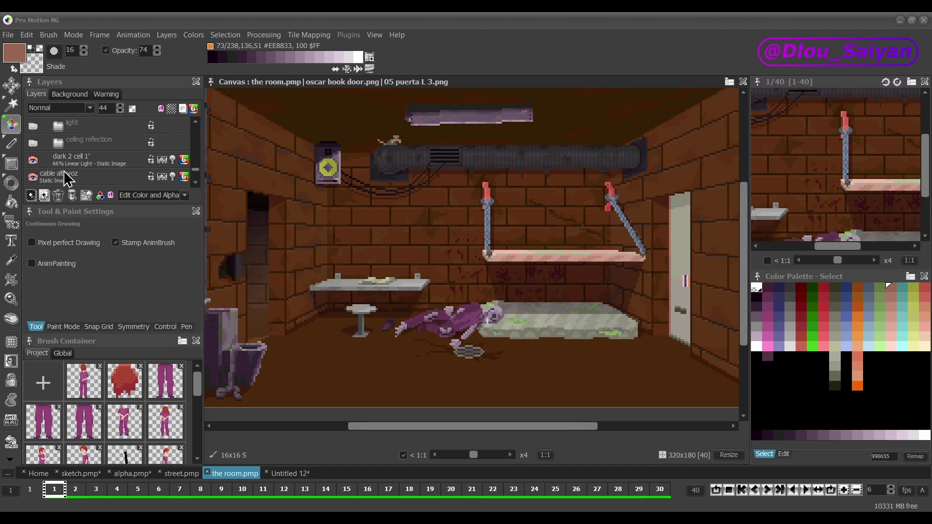
scroll(44, 174, "up", 1)
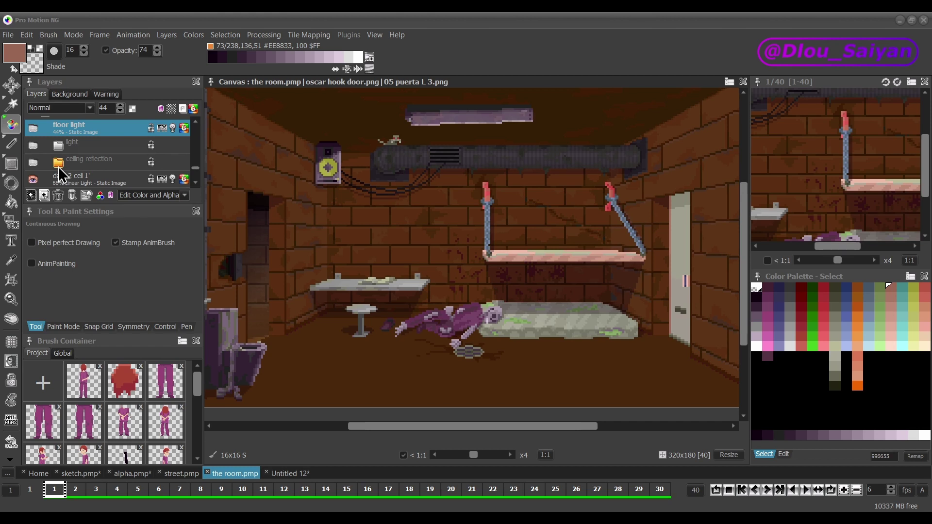
left_click(34, 163)
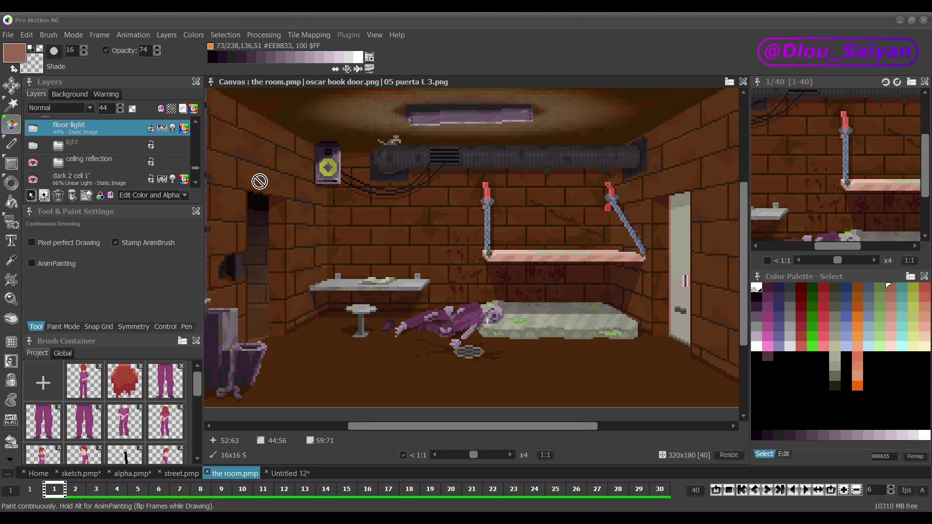
Show the cell 1 light wall layer above the cell 1 layer.
scroll(125, 169, "down", 5)
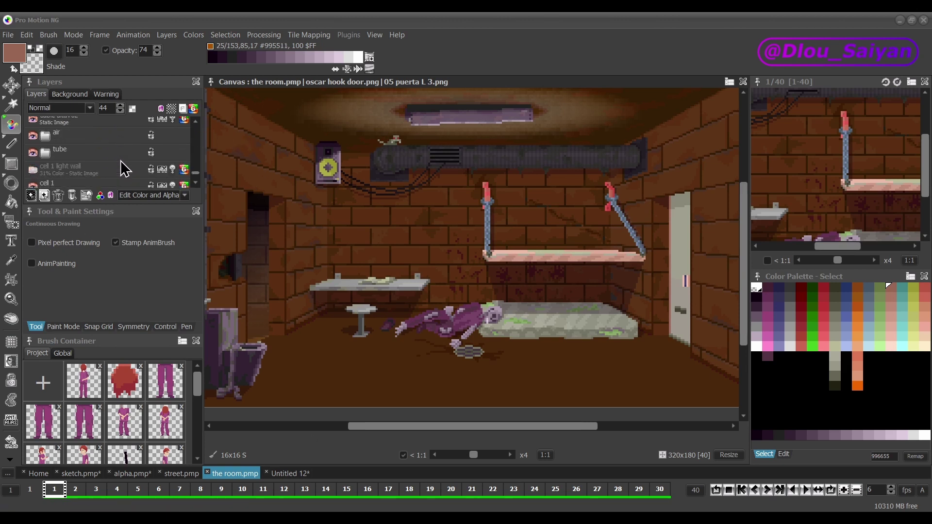
scroll(125, 168, "down", 1)
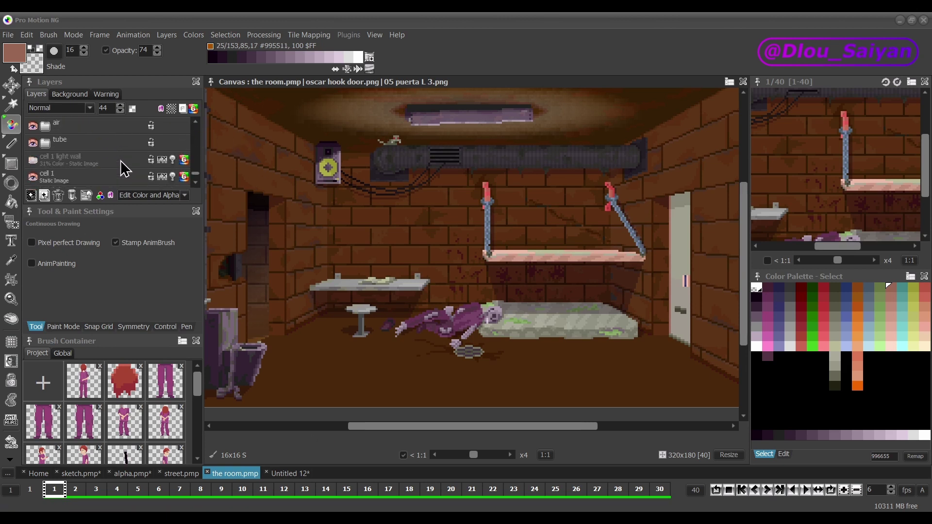
left_click(32, 161)
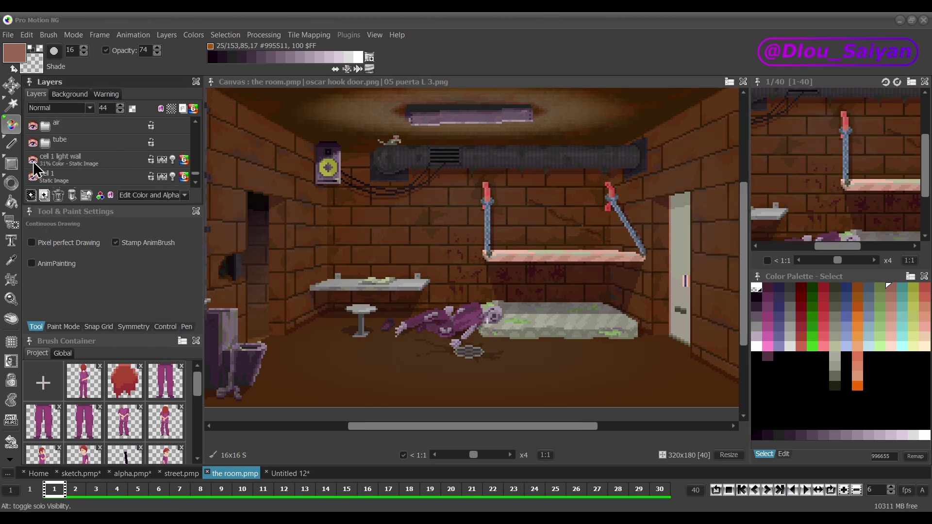
Try the cell 1 light wall layer at opacity 100 and set it back to 31.
left_click(69, 165)
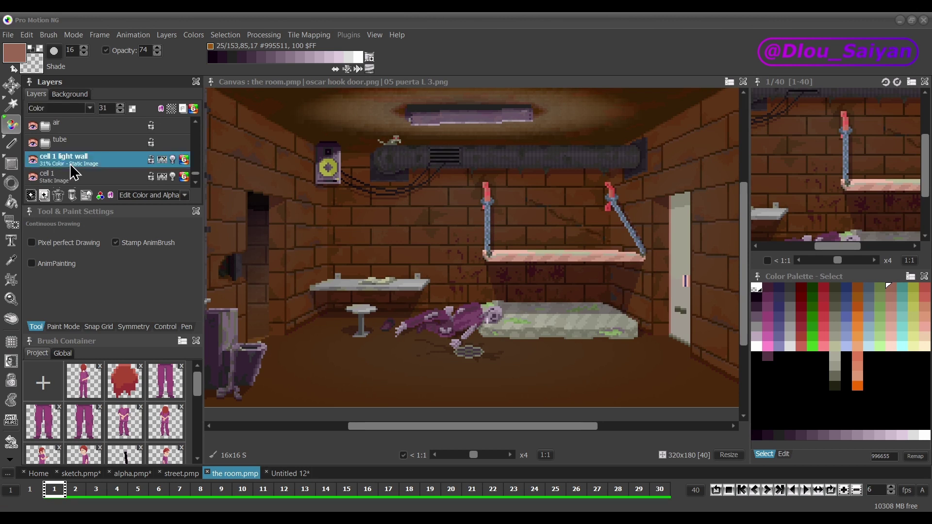
left_click(111, 108)
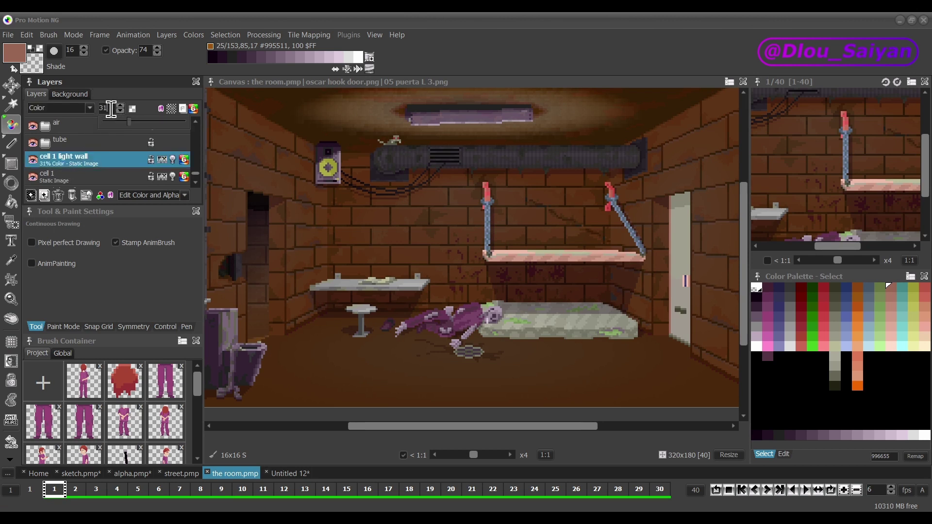
left_click(138, 125)
left_click_drag(161, 125, 210, 125)
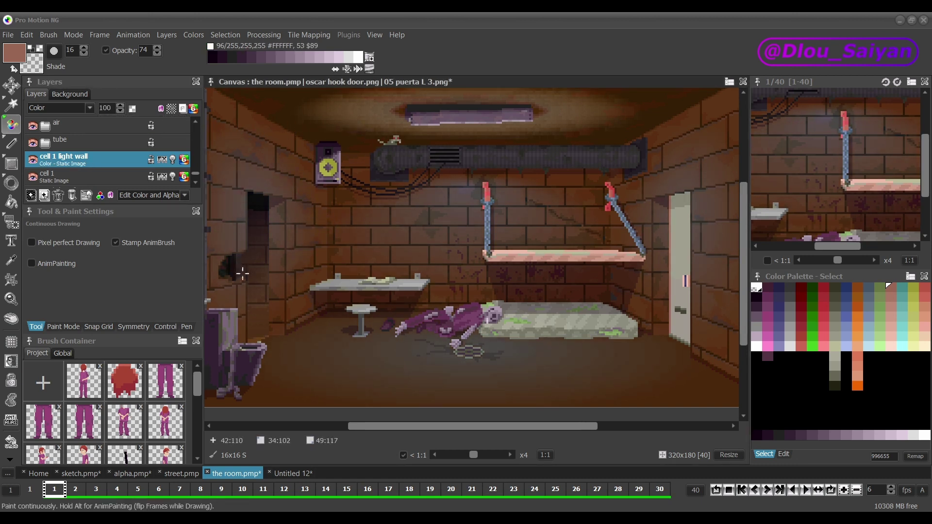
left_click(237, 196)
double_click(107, 107)
type("31")
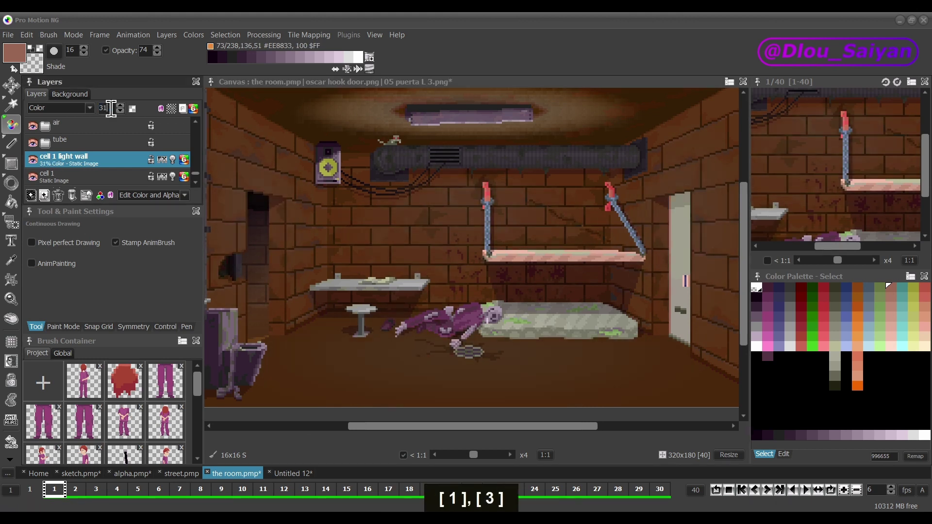
Show the light group inside light cell 1 and expand it to list its layers.
scroll(57, 165, "up", 5)
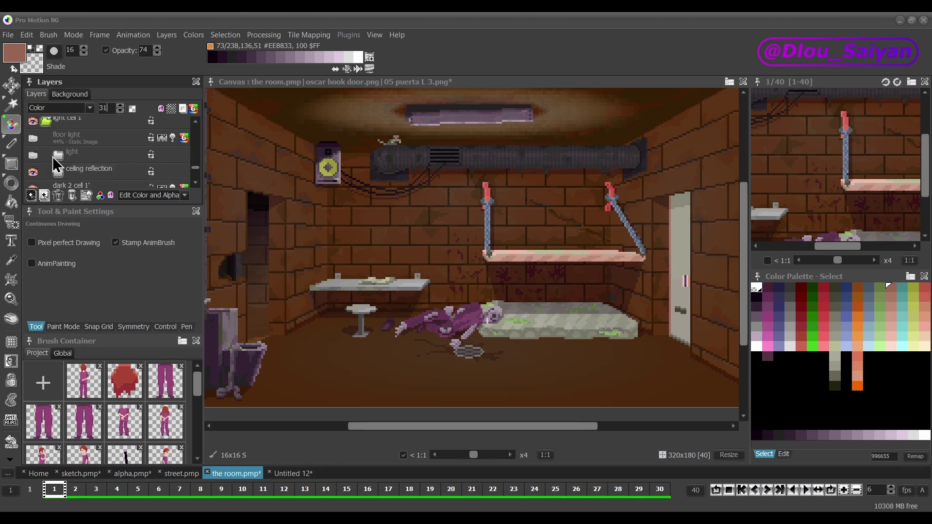
left_click(33, 155)
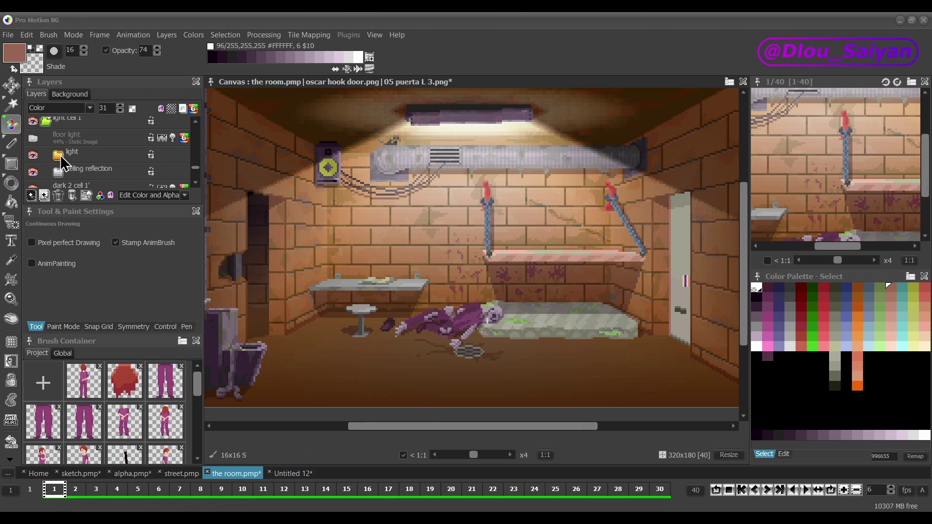
scroll(60, 156, "down", 3)
scroll(78, 176, "down", 1)
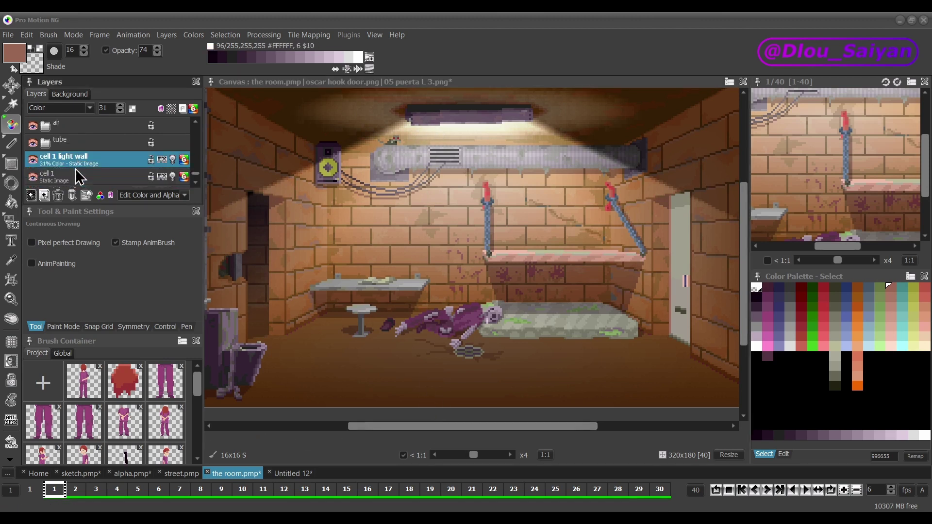
scroll(68, 173, "up", 5)
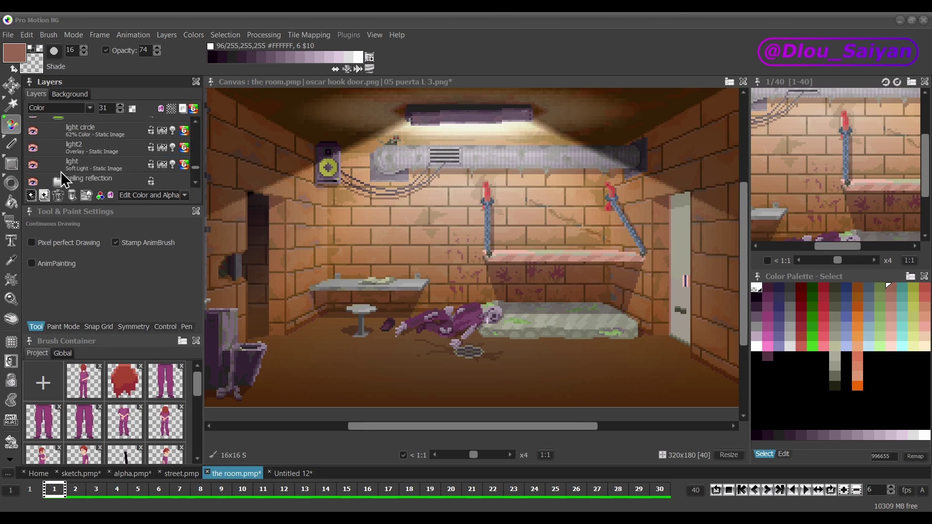
Hide the light circle, light2 and light layers, and show them again one by one to compare their lighting.
left_click(32, 131)
left_click(33, 147)
left_click(33, 165)
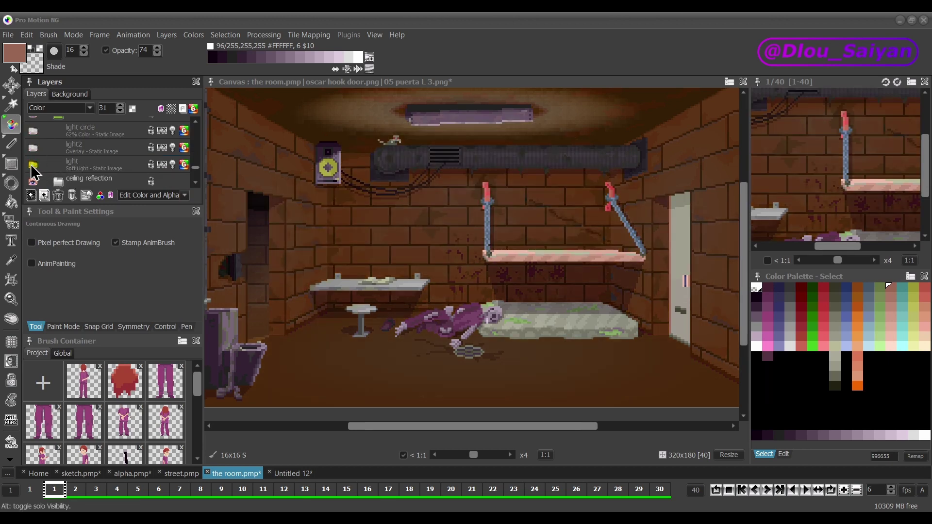
left_click(30, 165)
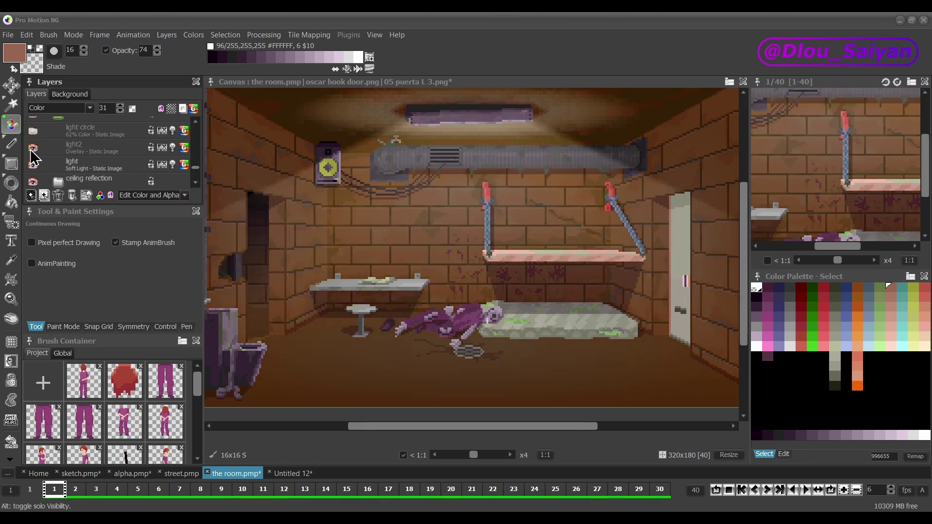
left_click(30, 148)
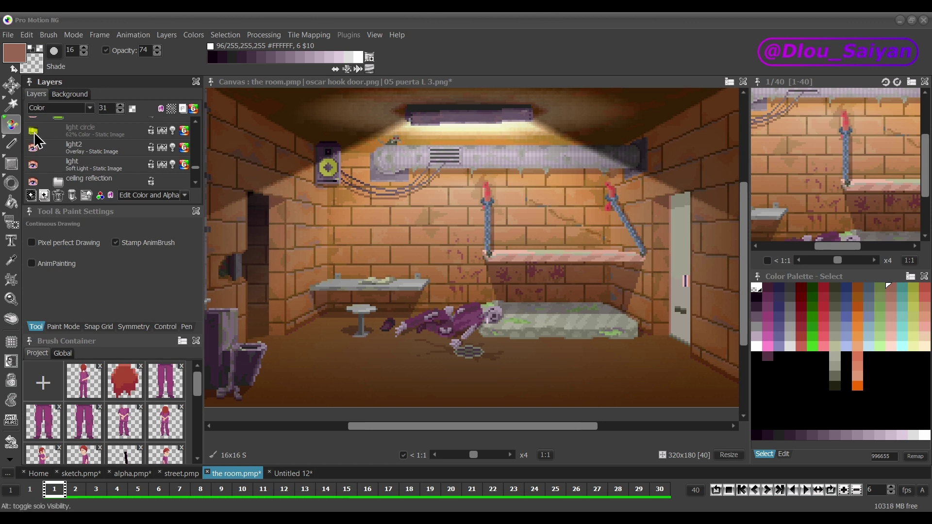
left_click(34, 132)
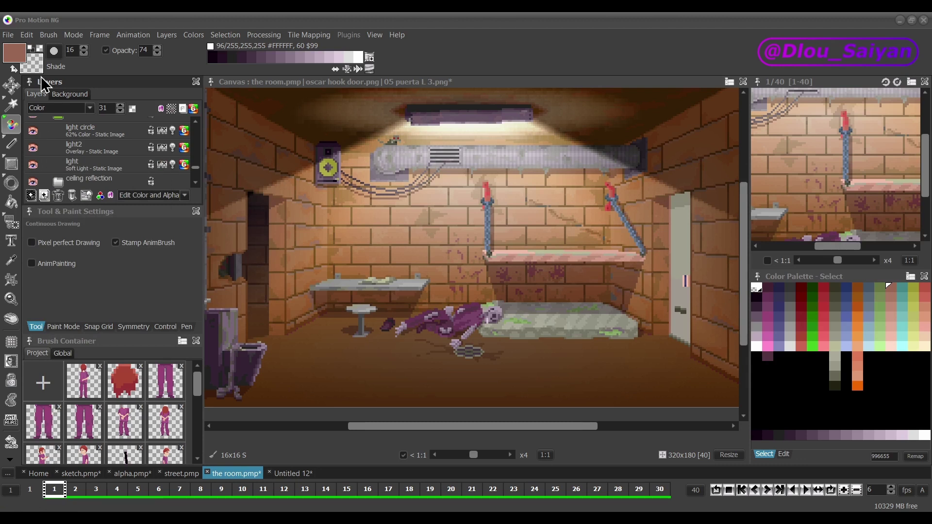
left_click(72, 35)
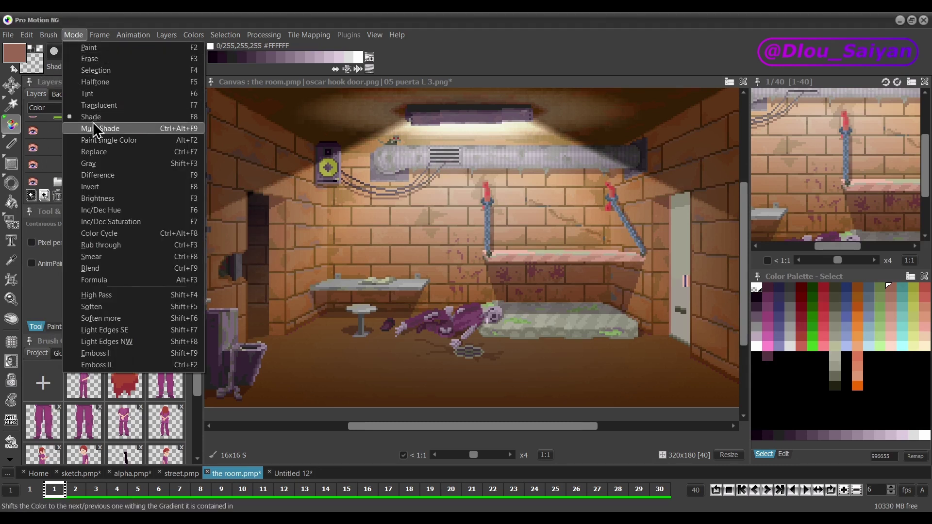
left_click(502, 67)
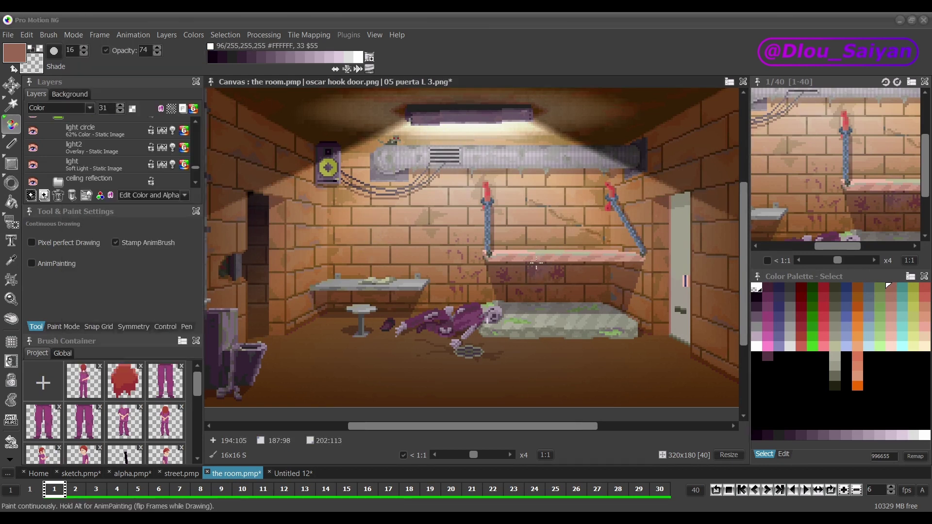
Expand the ceiling reflection group to list its layers.
scroll(67, 153, "down", 2)
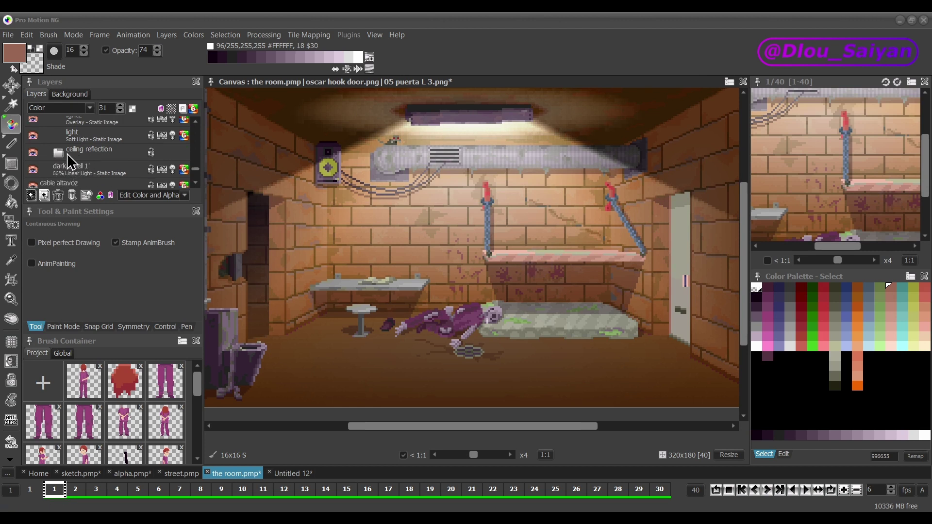
left_click(60, 156)
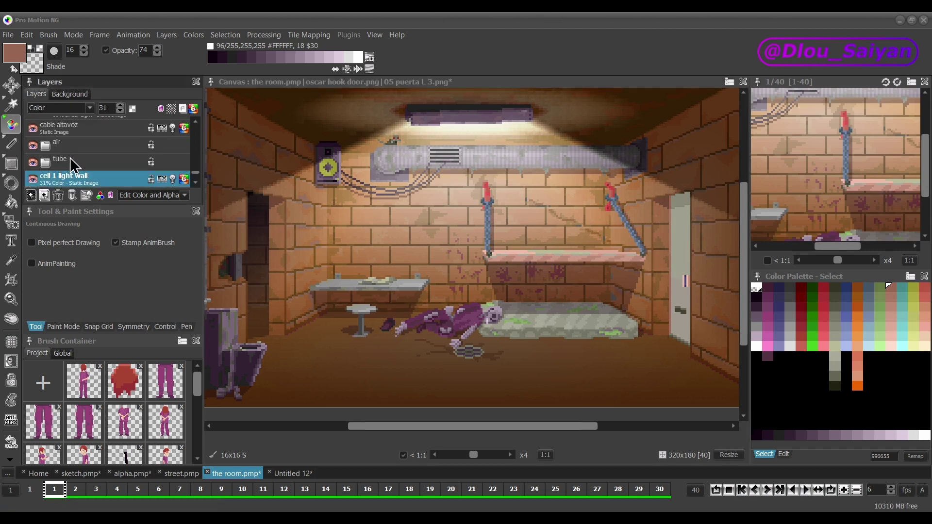
scroll(70, 157, "down", 2)
scroll(72, 159, "up", 3)
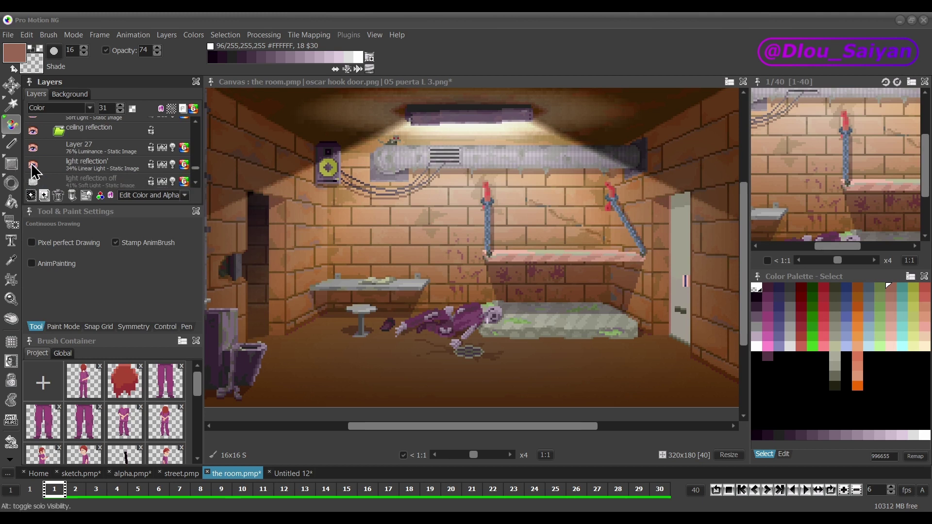
Toggle the light reflection' and Layer 27 layers off and on to compare the ceiling lighting with and without them.
left_click(33, 165)
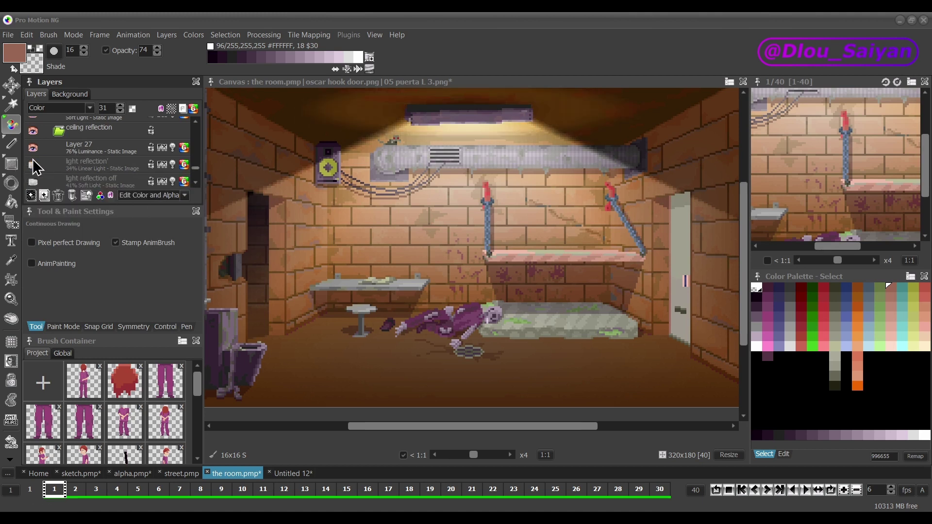
left_click(33, 148)
left_click(33, 148)
left_click(33, 148)
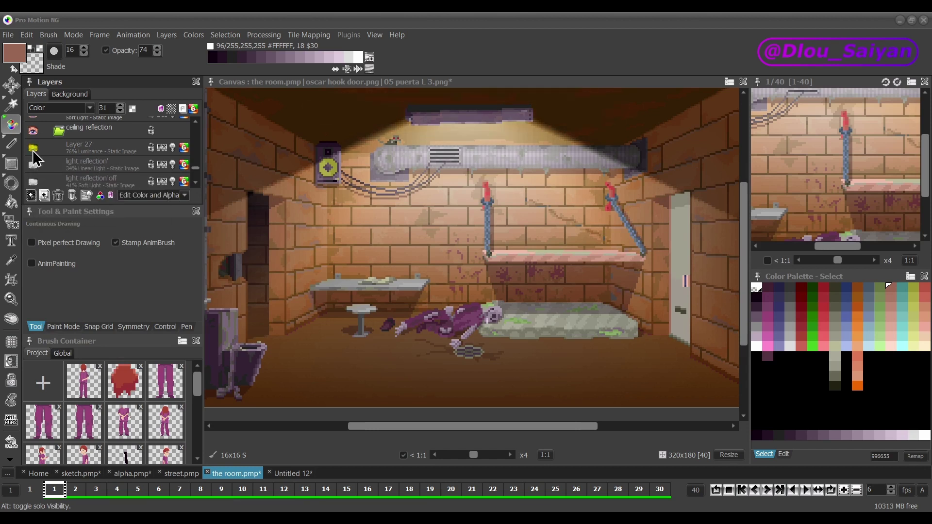
left_click(33, 149)
left_click(33, 148)
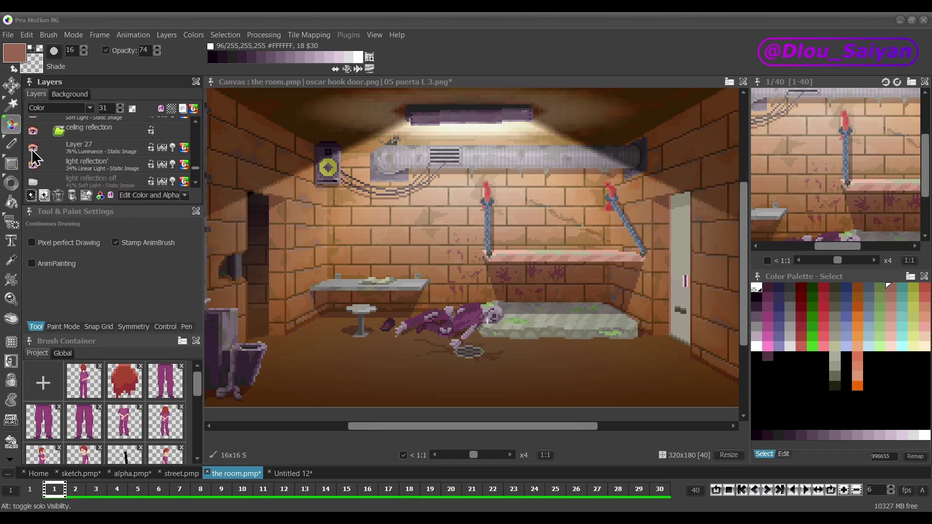
left_click(33, 148)
left_click(33, 149)
scroll(39, 168, "up", 3)
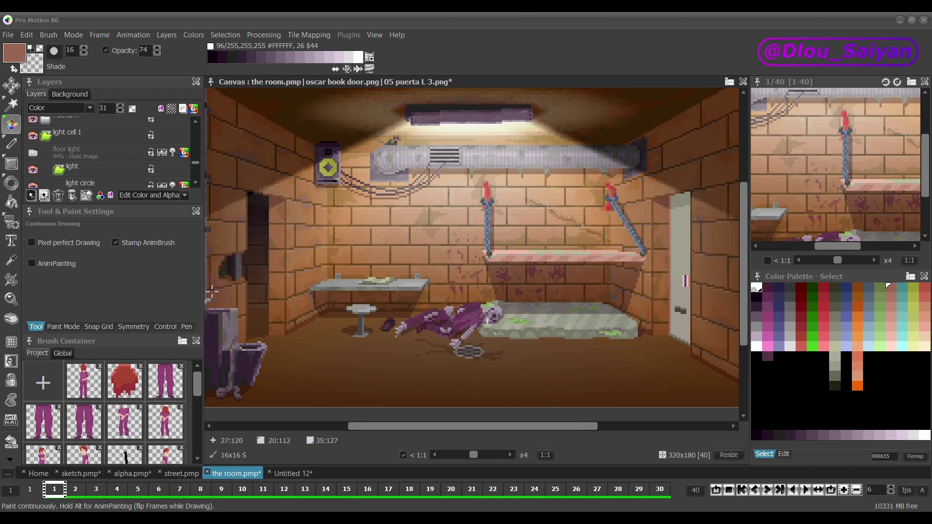
Show the floor light layer, and toggle the stool shadow layer off and on to compare the floor under the stool.
left_click(33, 154)
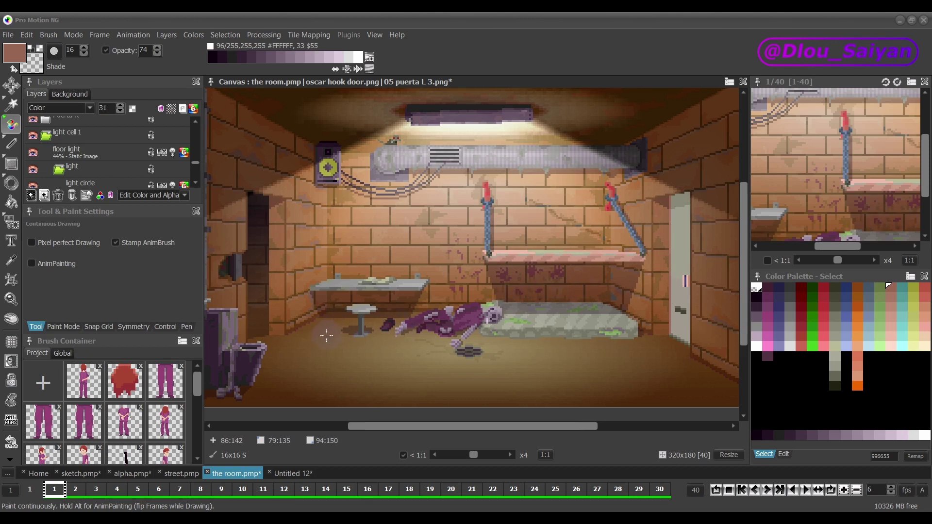
scroll(60, 169, "up", 5)
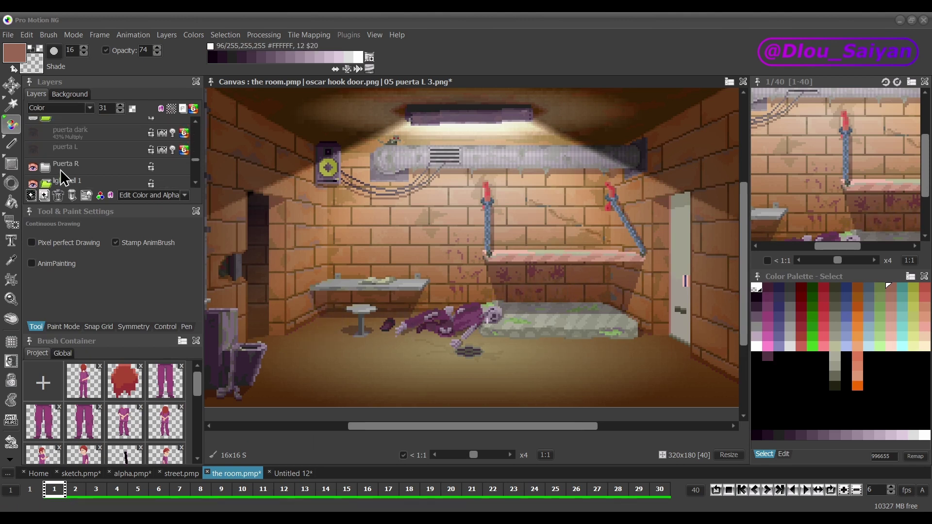
scroll(57, 171, "up", 4)
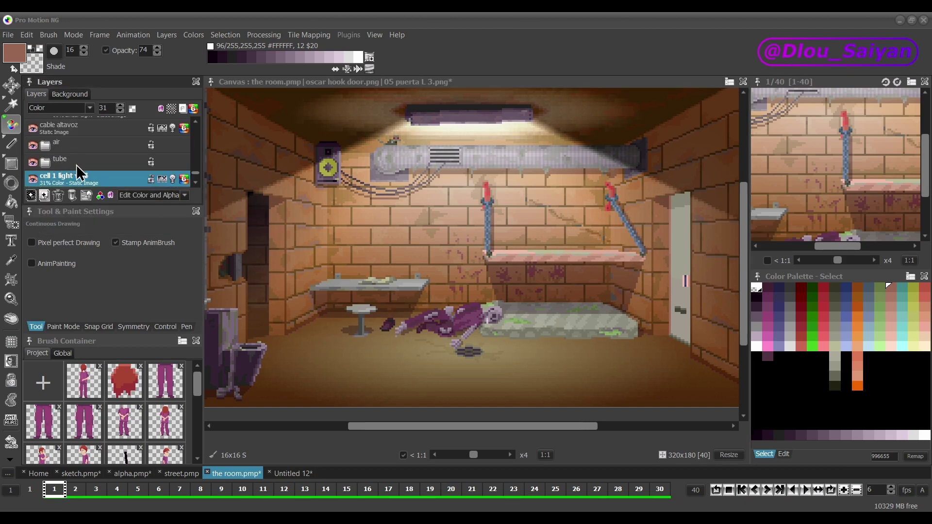
scroll(77, 165, "up", 3)
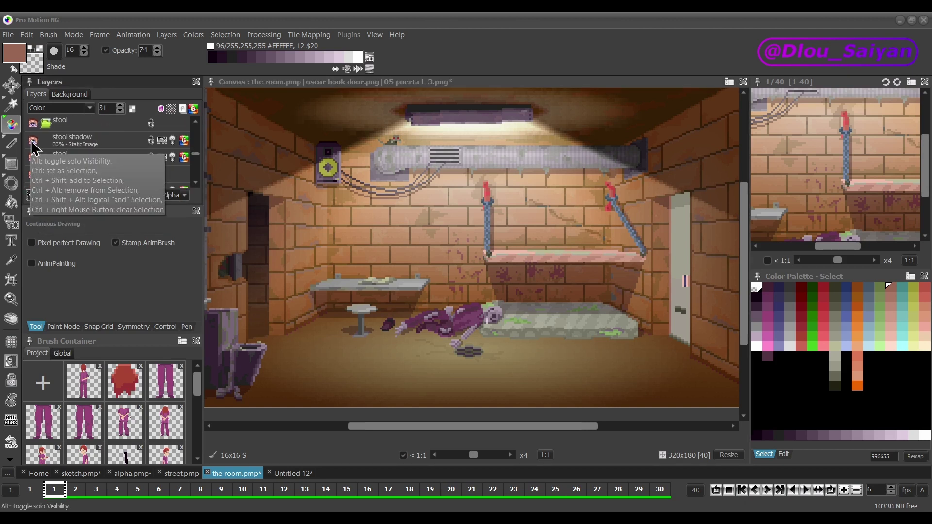
left_click(33, 141)
left_click(33, 140)
left_click(33, 141)
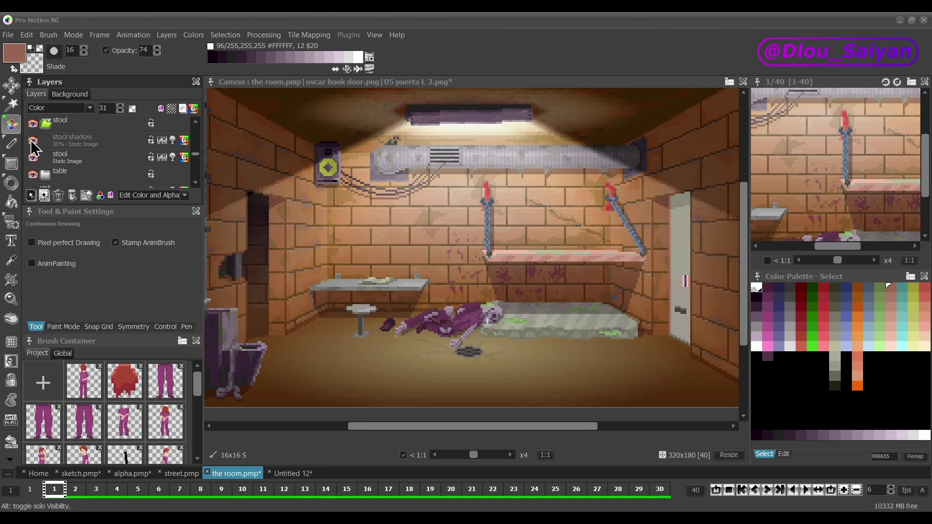
left_click(33, 141)
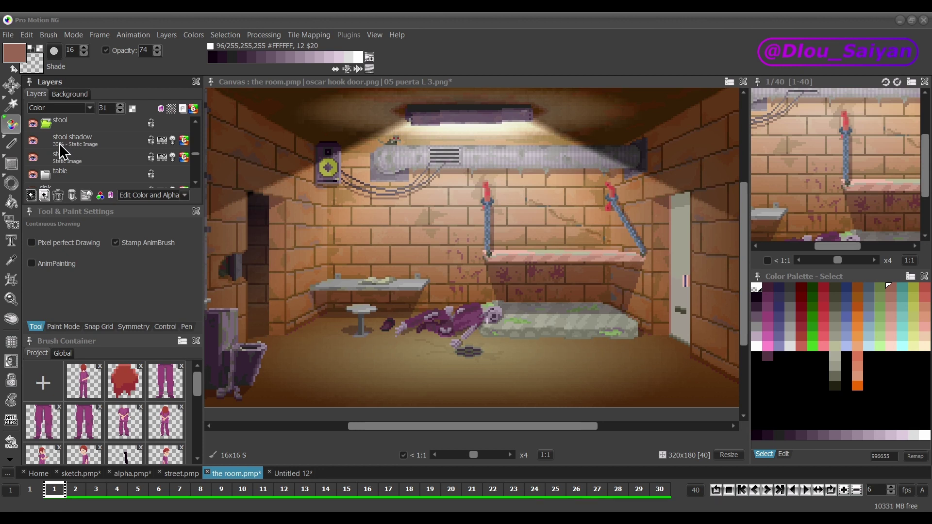
Raise the stool shadow layer's opacity to 100% to preview the solid shadow, and return it to 30%.
mouse_move(108, 104)
left_click(86, 145)
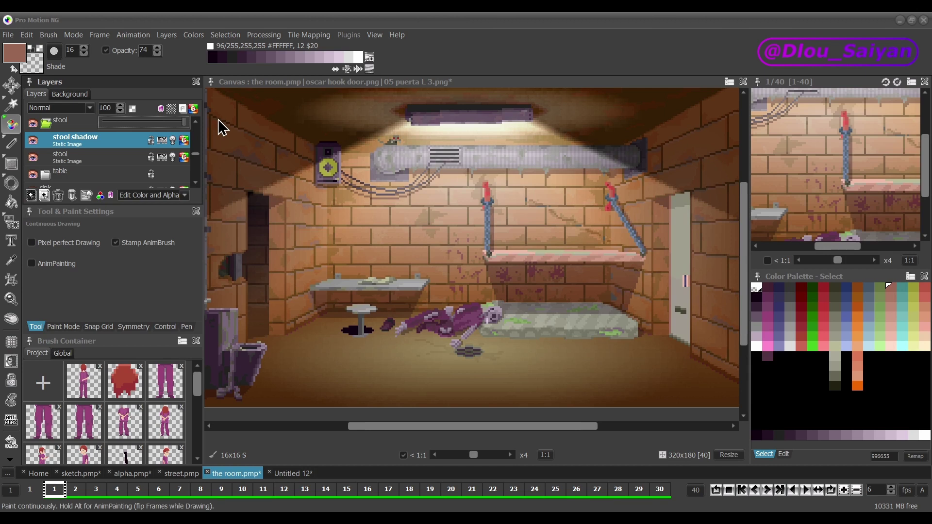
left_click(105, 107)
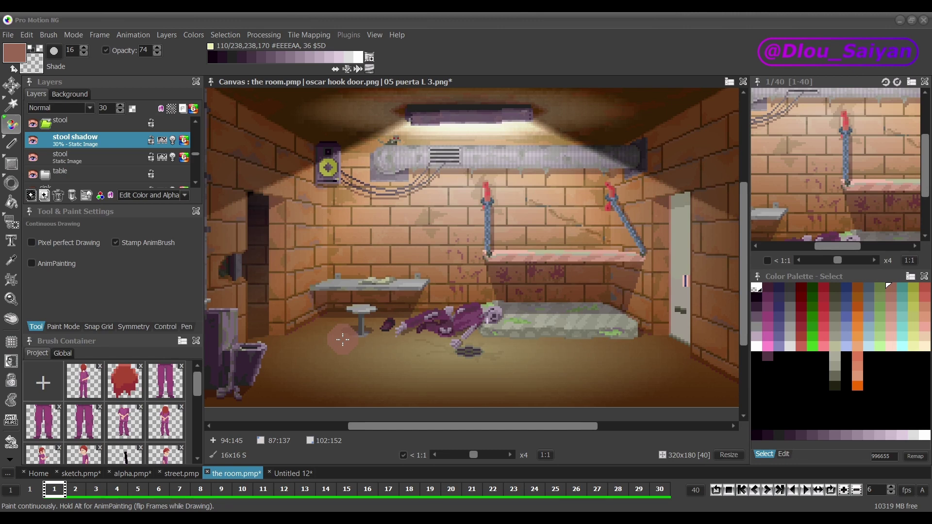
Switch to the street.pmp project and examine the floating character's light beam and the shadow on the pavement.
key("ctrl+shift+Tab")
scroll(483, 250, "up", 1)
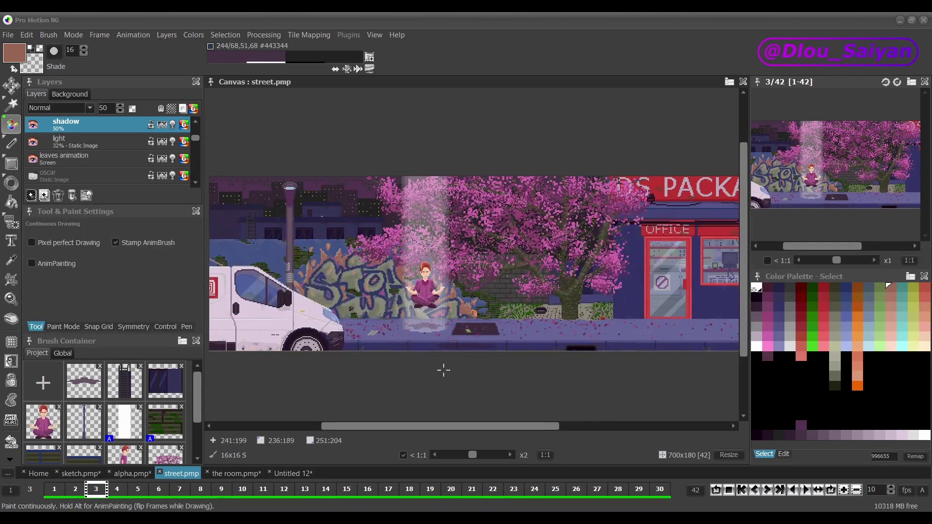
scroll(407, 308, "up", 1)
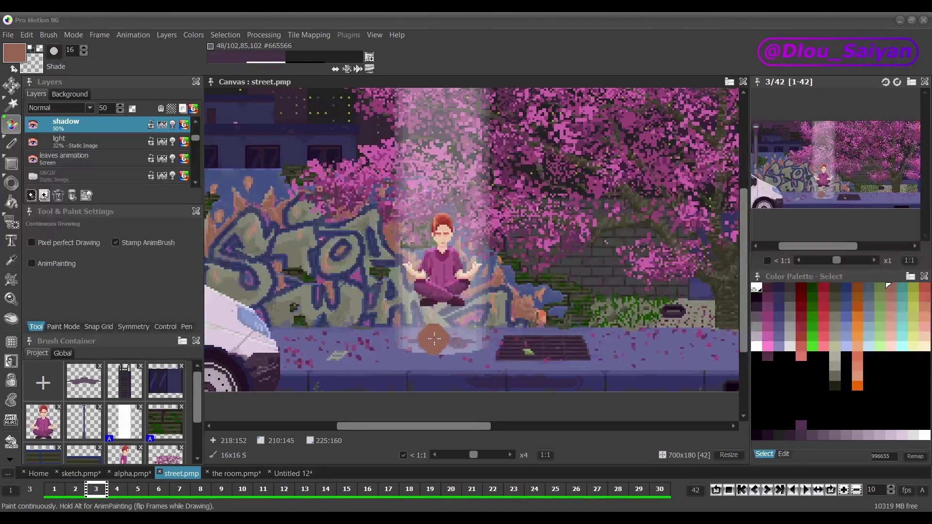
scroll(476, 209, "down", 1)
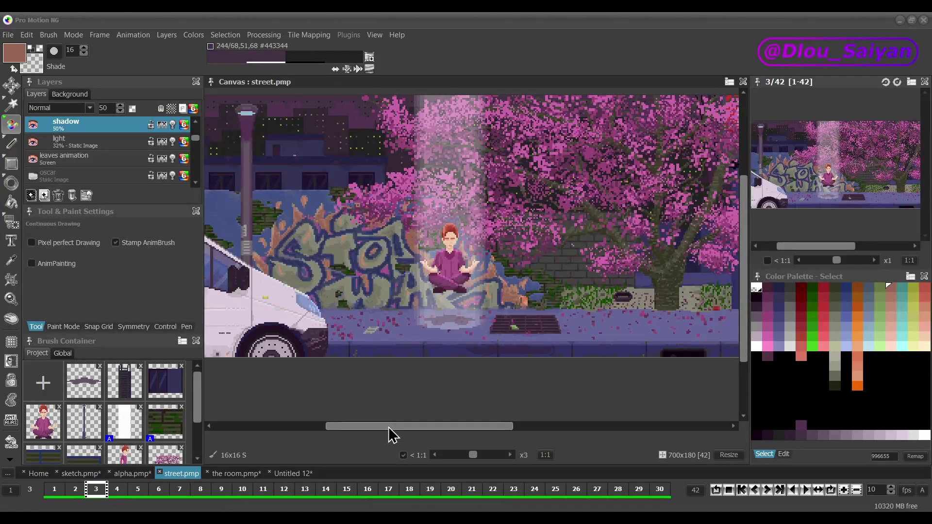
left_click_drag(389, 428, 436, 405)
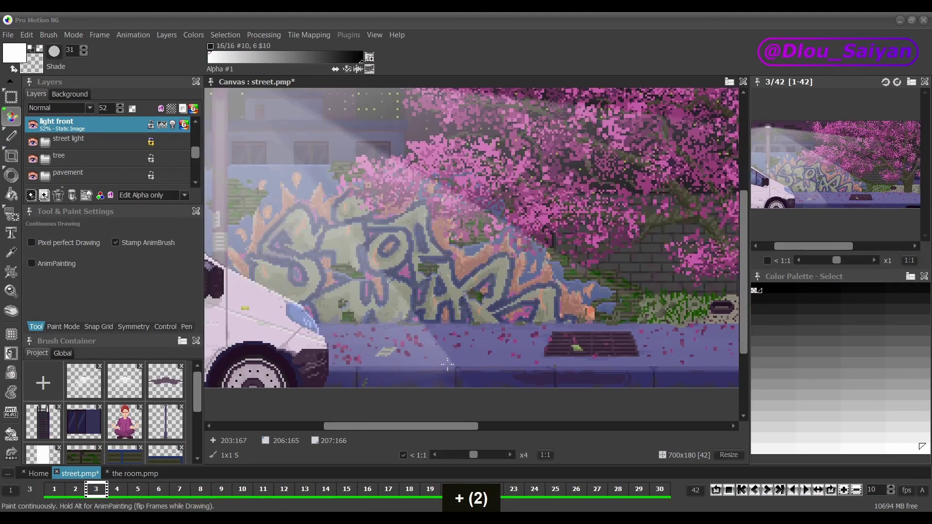
Undo the last alpha strokes on the light front layer and bring up the X Mirror symmetry settings around the street lamp.
key("ctrl+z")
key("ctrl+z")
key("ctrl+z")
key("ctrl+z")
left_click(134, 326)
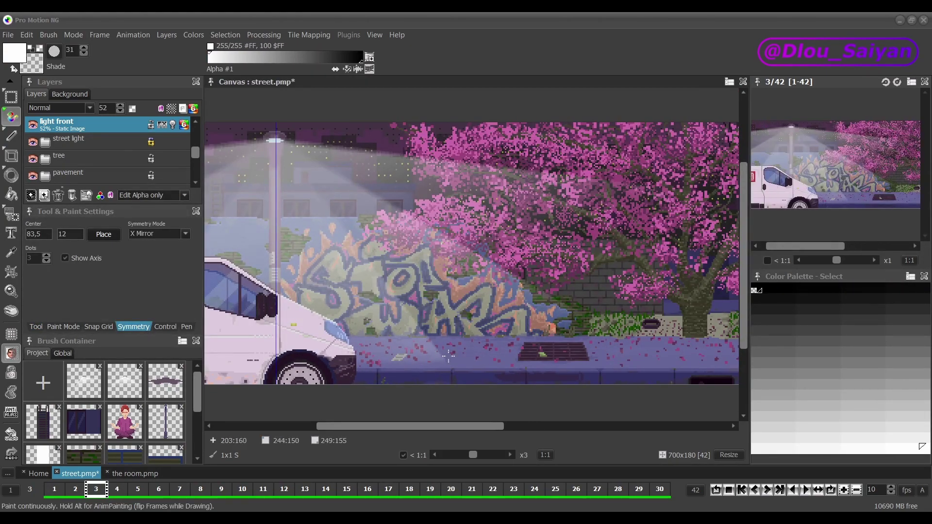
Lower the light front layer's opacity to 33% and hide the layer.
left_click_drag(112, 108, 130, 130)
key("minus")
left_click(33, 167)
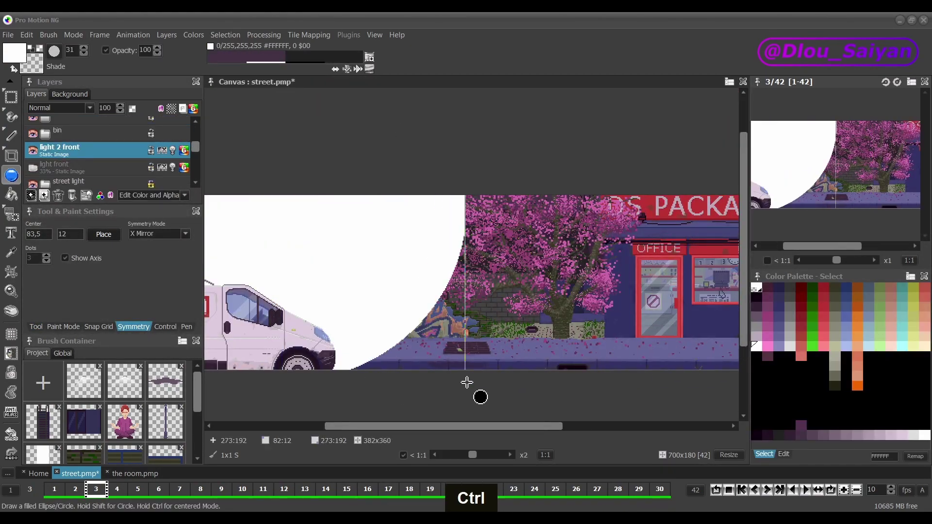
Fill the white circle's alpha with a Circular Gradient around the street lamp, with the layer's opacity at 73%.
key("f")
key("f")
key("f")
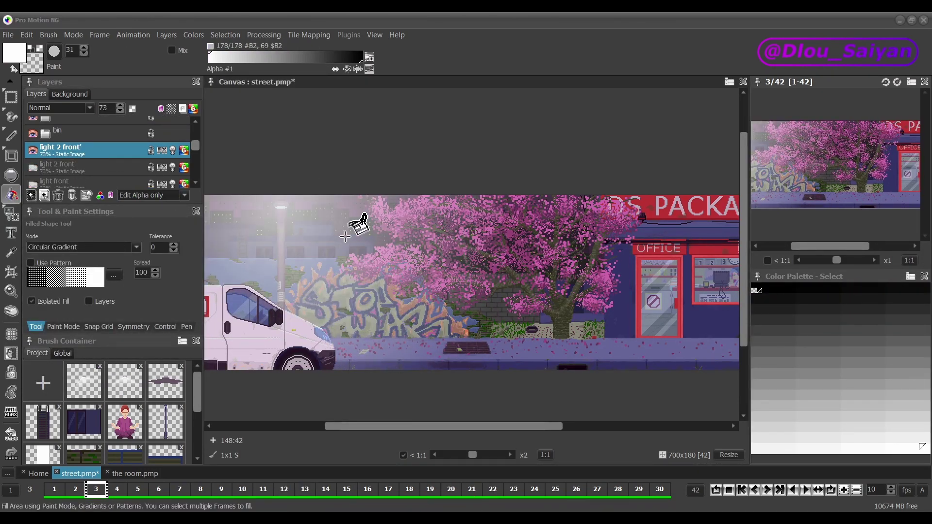
Draw a mirrored cone of light beneath the street lamp as a filled shape and set the light 2 front' layer to 35% opacity.
key("d")
key("d")
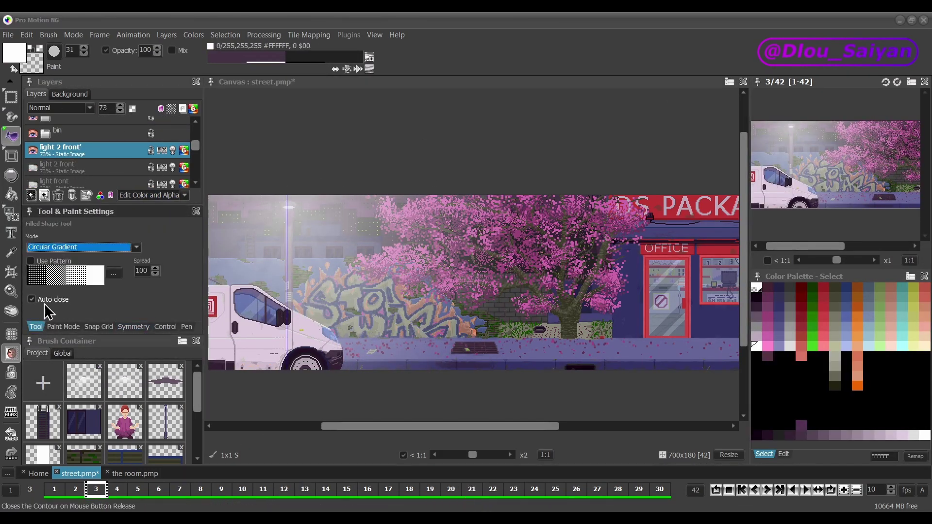
key("plus")
key("plus")
key("plus")
key("ctrl+z")
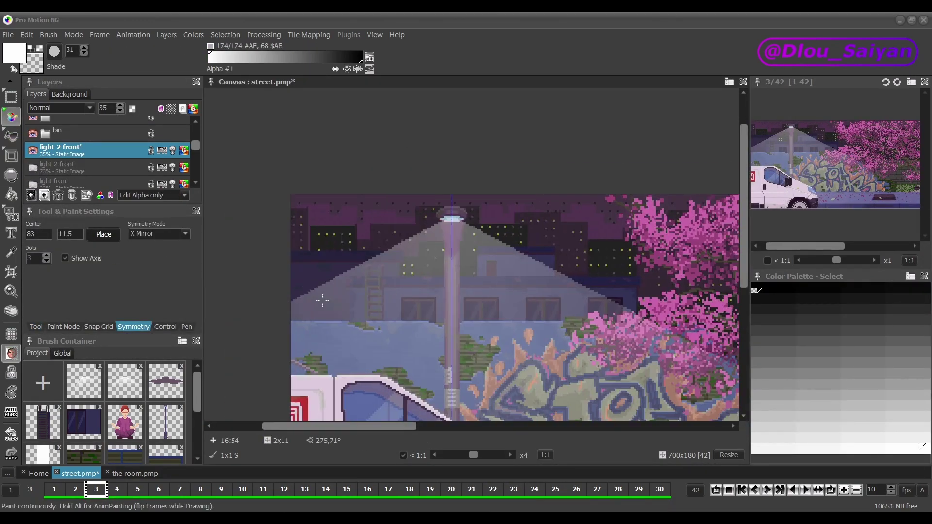
Paint the alpha of the lamp's light cone with a large shade brush to soften its outer edges.
key("plus")
key("plus")
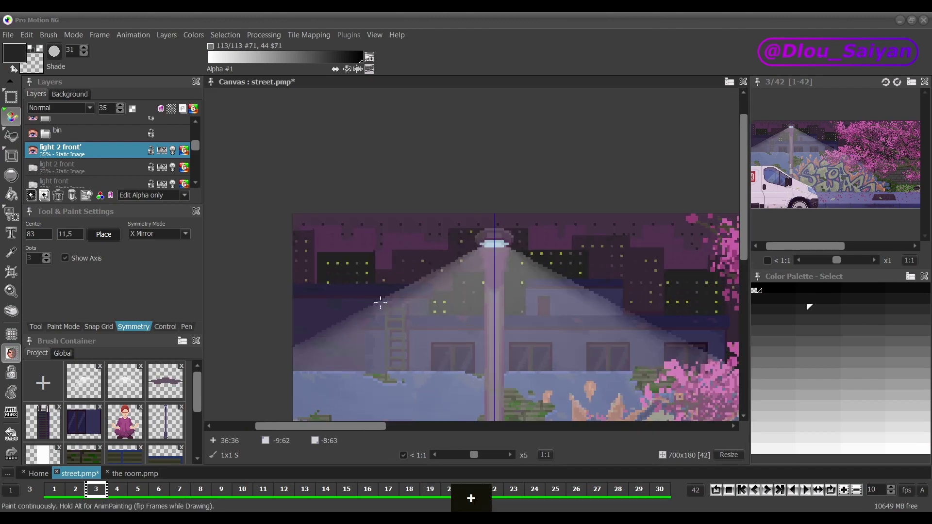
key("minus")
key("minus")
key("minus")
key("minus")
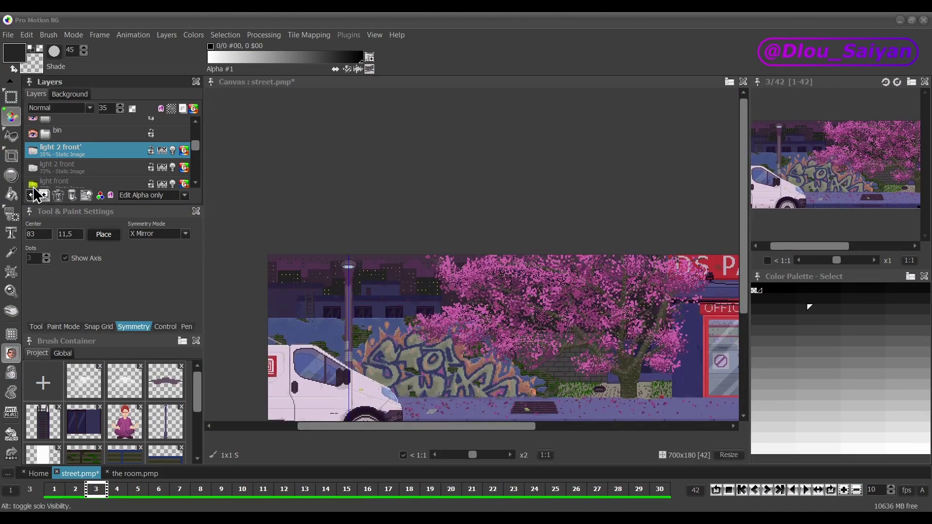
Undo the last edits to the lamp light and create a layer named street light shop above the streetlights layer.
key("plus")
key("d")
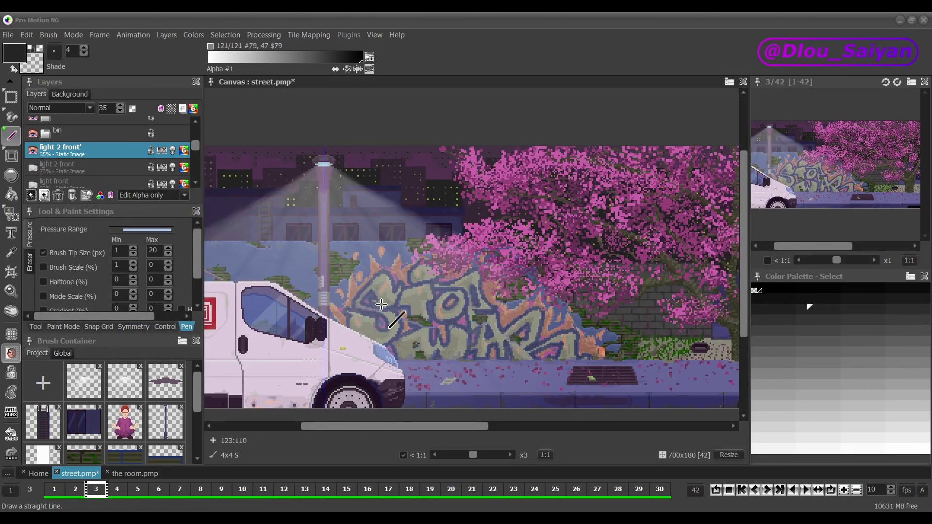
key("ctrl+z")
key("ctrl+z")
key("ctrl+z")
key("ctrl+z")
key("ctrl+z")
key("ctrl+z")
key("ctrl+z")
key("ctrl+z")
key("ctrl+z")
key("ctrl+z")
key("Return")
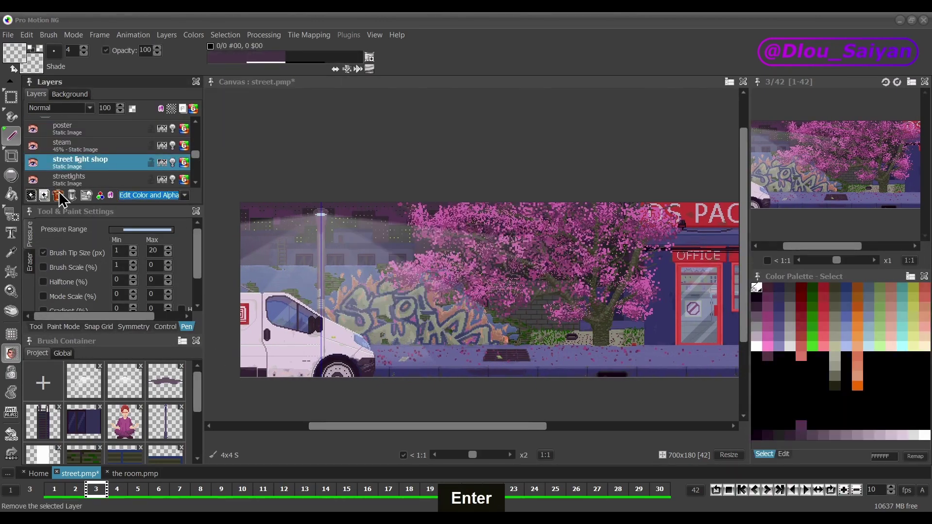
Set up a 16×16 snap grid over the shop sign and centre the X Mirror symmetry axis at 522, 16,5.
key("minus")
key("minus")
key("g")
scroll(442, 290, "up", 3)
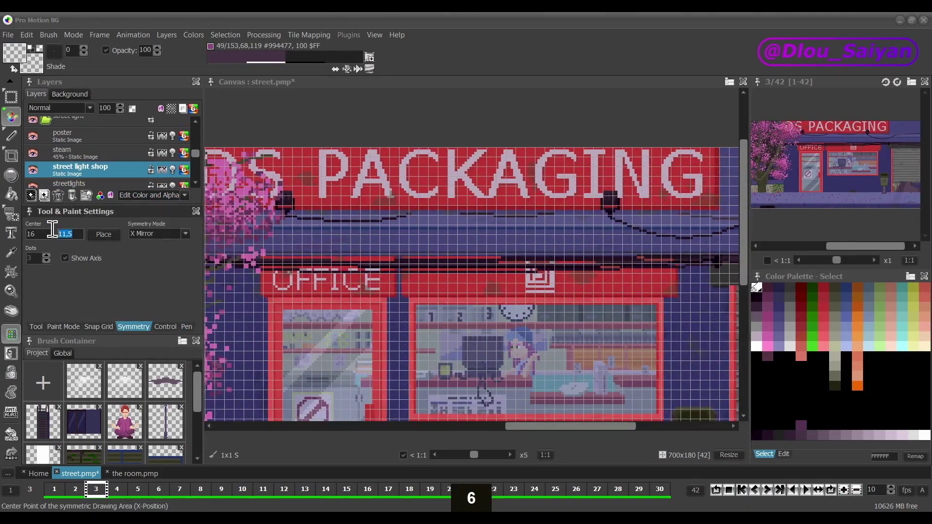
scroll(429, 298, "up", 1)
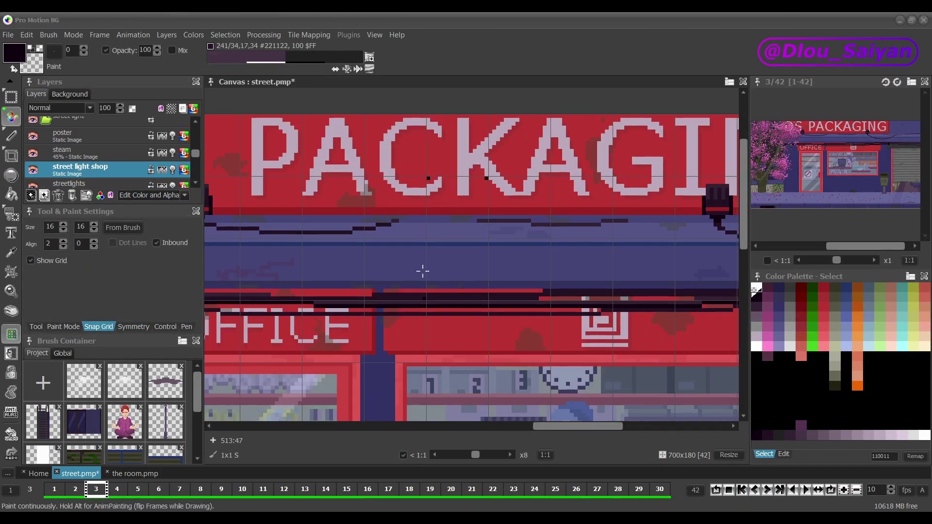
scroll(339, 185, "down", 1)
Draw a mirrored lamp head with a pale lens and a narrow purple stem over the PACKAGING sign on the street light shop layer.
scroll(388, 320, "up", 3)
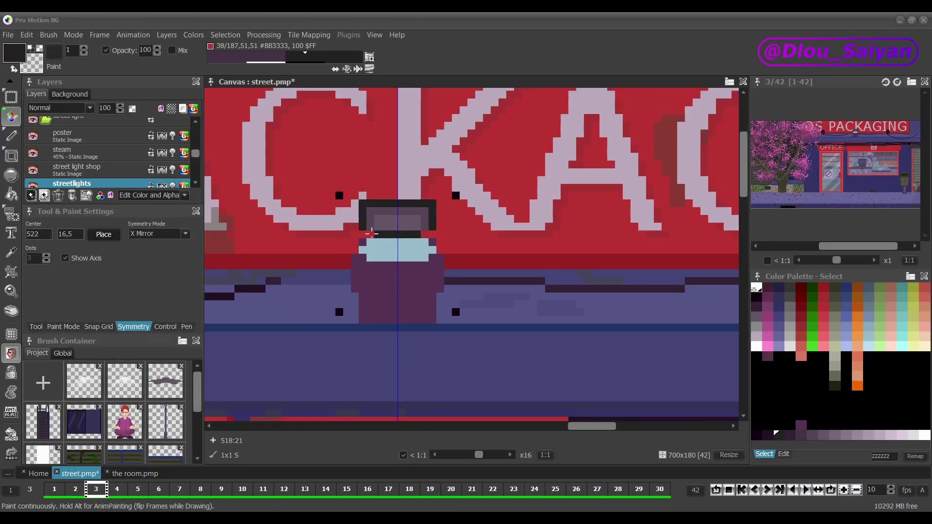
key("Page_Up")
scroll(381, 262, "down", 2)
scroll(432, 316, "up", 2)
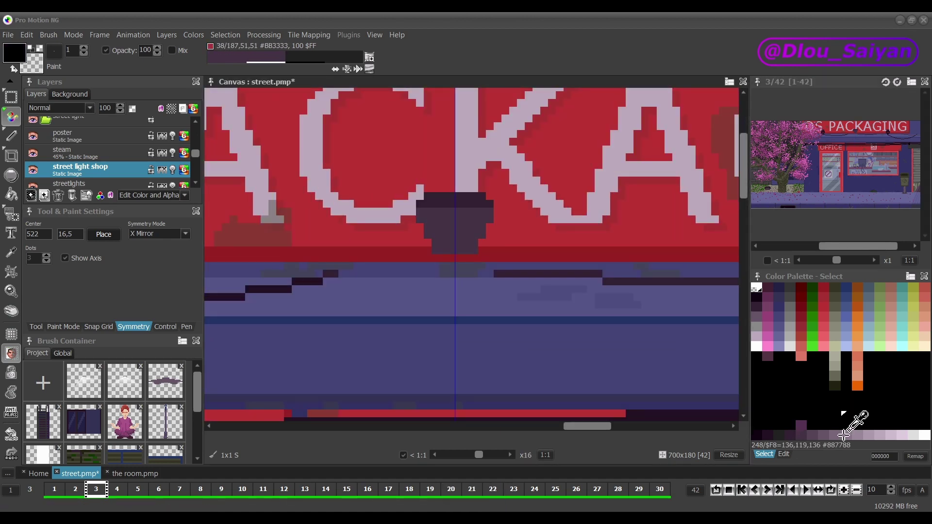
scroll(435, 308, "up", 1)
scroll(457, 264, "down", 2)
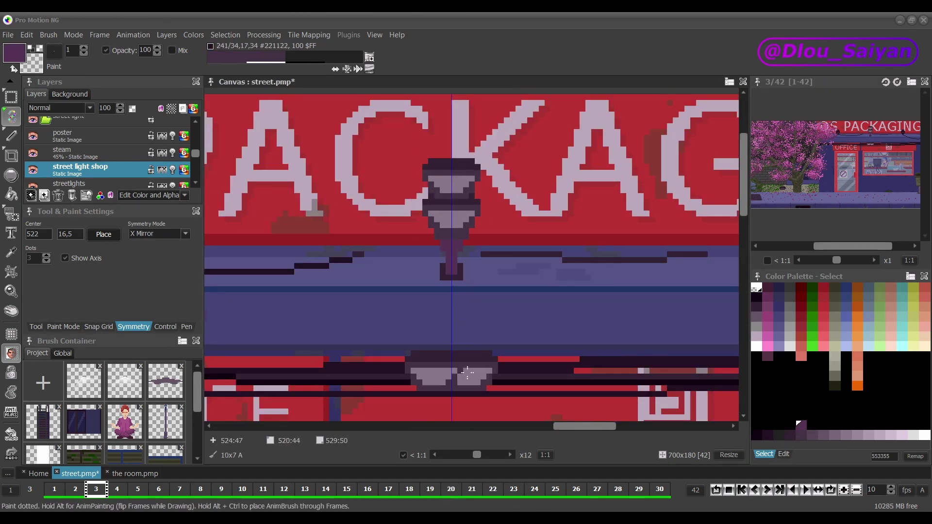
Rework the shop lamp with a taller dark cap and a thicker #553355 stem ending in a dark foot.
scroll(452, 251, "up", 2)
scroll(462, 183, "down", 2)
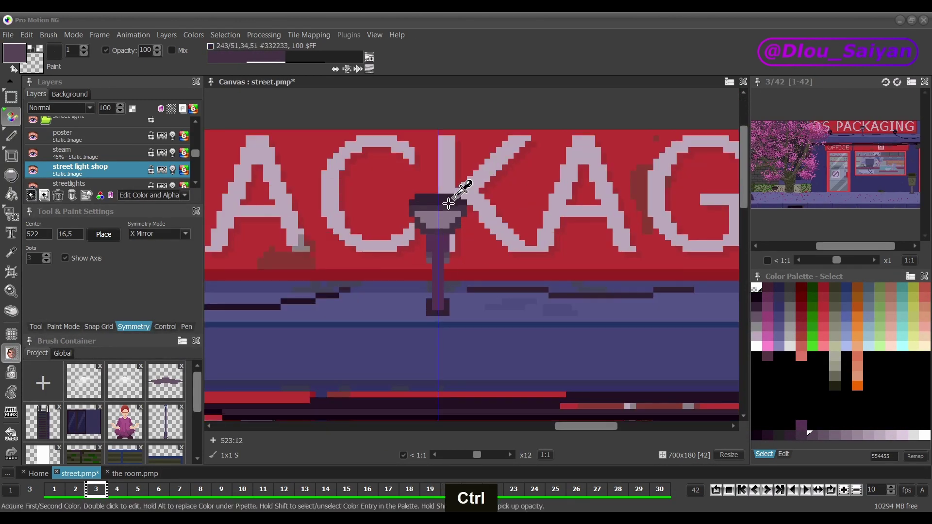
left_click(463, 189, "ctrl")
scroll(451, 206, "up", 3)
left_click(467, 291, "ctrl")
scroll(440, 204, "down", 2)
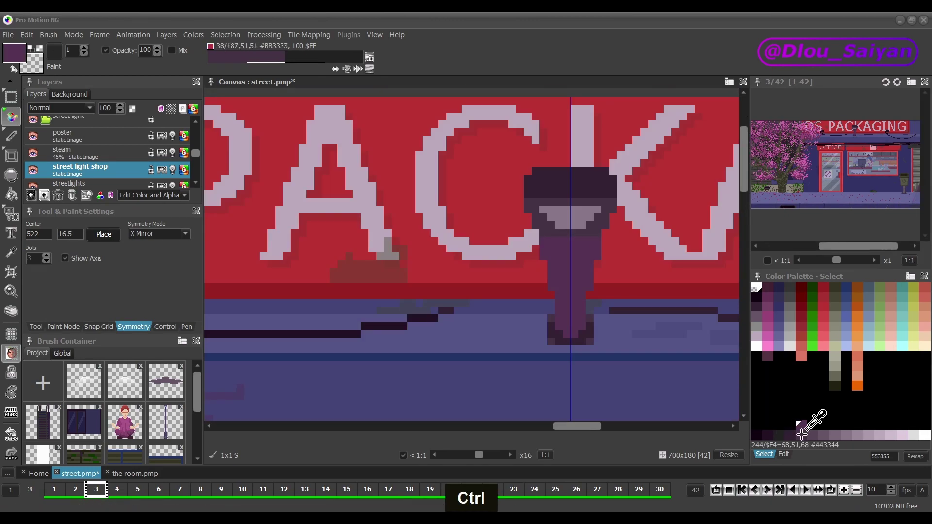
Pick the shop lamp up as a brush, place it lower on the facade, and draw a #332233 mounting plate behind its foot.
scroll(439, 202, "up", 1)
left_click(439, 202, "ctrl")
scroll(458, 252, "down", 2)
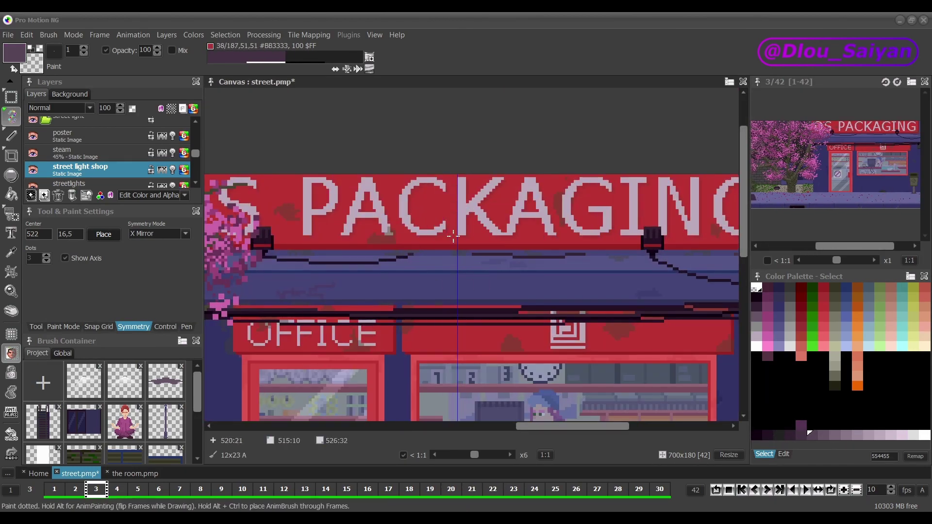
scroll(457, 252, "up", 2)
scroll(478, 170, "down", 2)
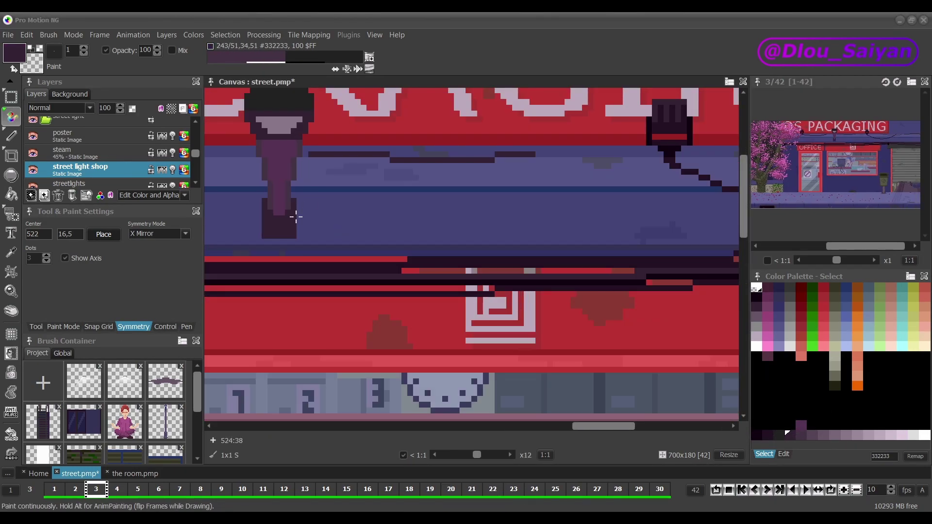
Draw a thin horizontal pipe along the blue fascia from the shop lamp to the right end of the building.
scroll(291, 218, "up", 1)
left_click(318, 195, "ctrl")
scroll(318, 195, "down", 2)
scroll(505, 232, "up", 1)
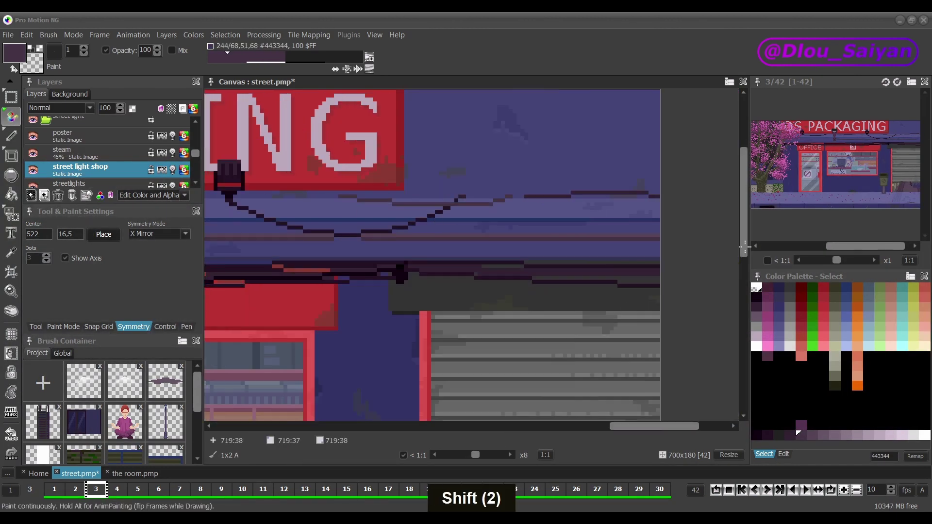
scroll(395, 270, "down", 1)
Draw small dark purple brackets at intervals along the fascia pipe, using an 8×8 snap grid for spacing.
scroll(486, 268, "up", 5)
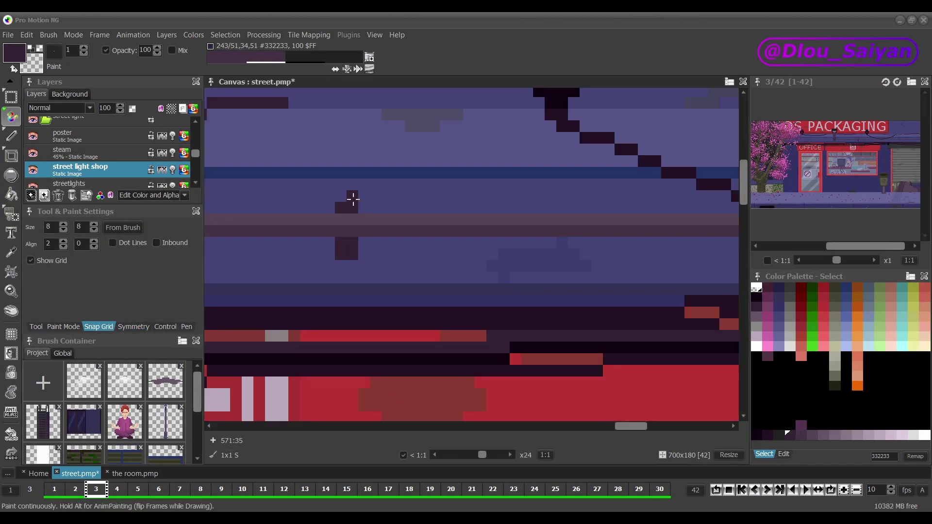
left_click(349, 202, "ctrl")
scroll(312, 239, "down", 4)
scroll(456, 180, "up", 5)
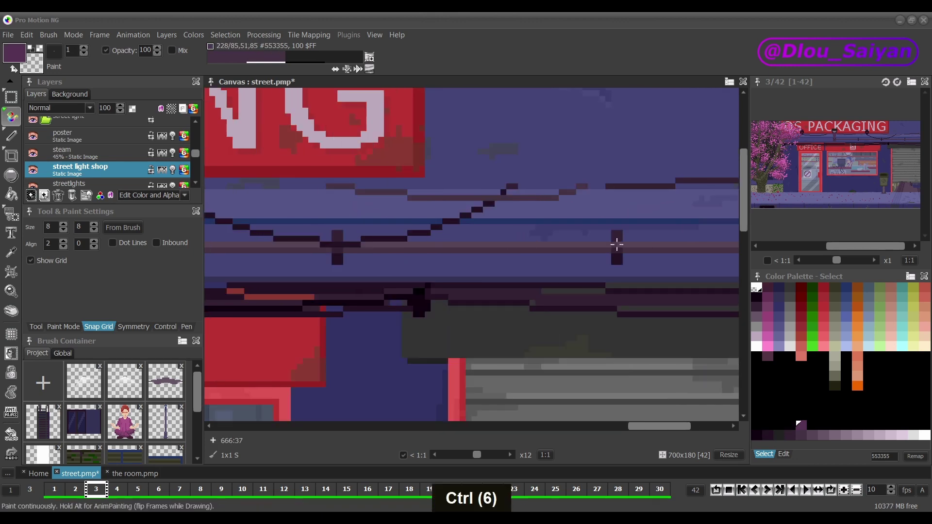
left_click(457, 180, "ctrl")
scroll(501, 223, "down", 5)
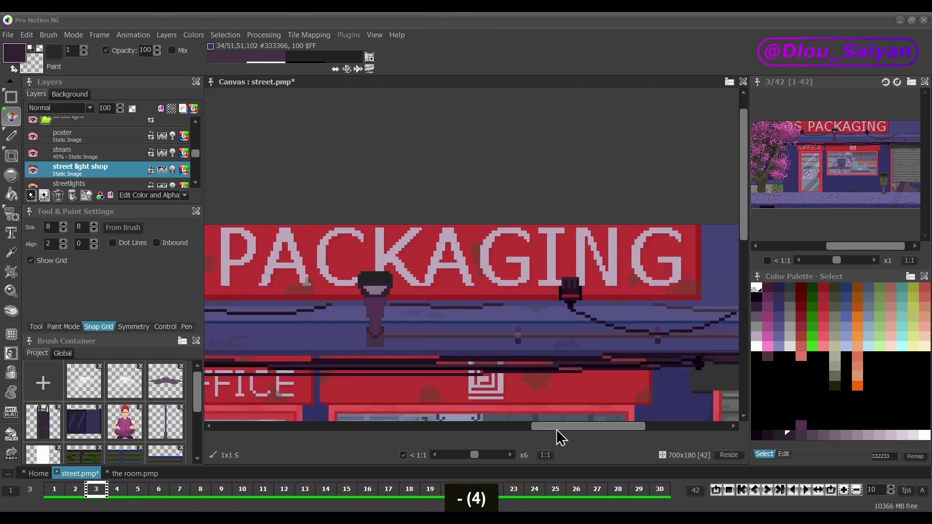
Shade the shop lamp's dark cap and stem edges with #553344 and #333333, and save the file.
scroll(441, 359, "up", 6)
scroll(410, 337, "up", 1)
left_click(446, 337, "ctrl")
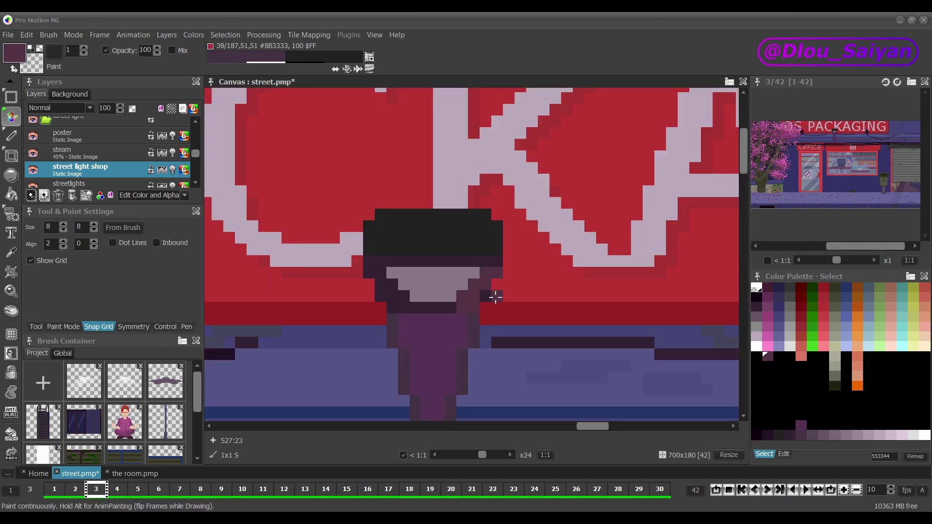
left_click(451, 319, "ctrl")
scroll(452, 318, "down", 4)
key("ctrl+s")
scroll(496, 196, "up", 4)
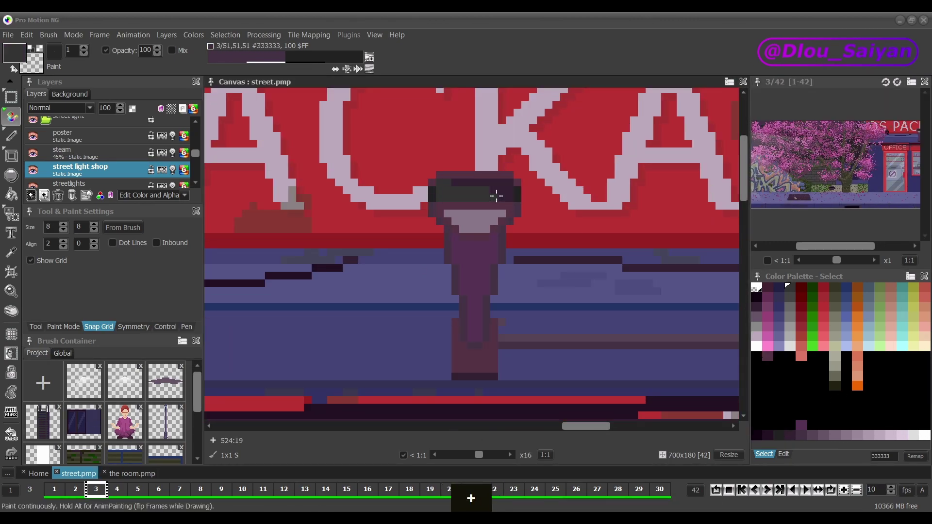
scroll(435, 222, "up", 2)
scroll(500, 316, "down", 5)
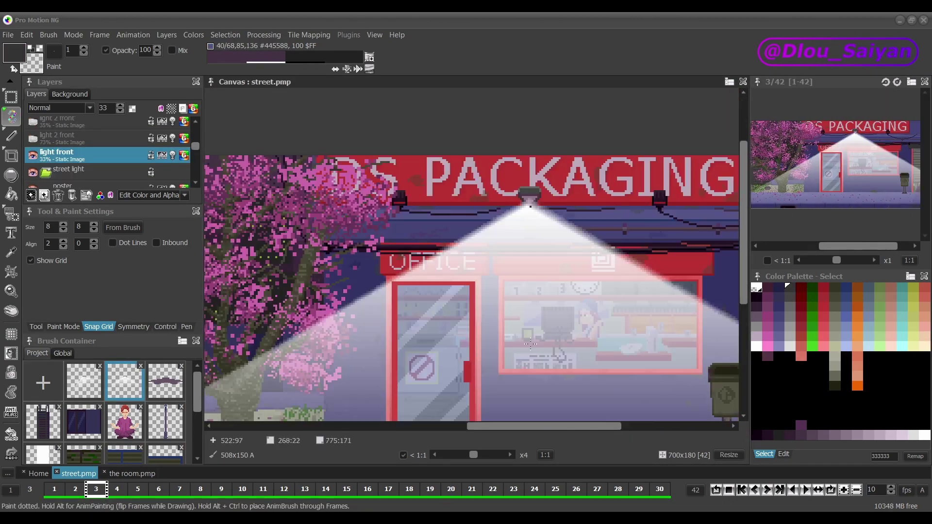
Build a white light cone below the shop lamp on a new layer, using X Mirror symmetry and a circular alpha gradient.
key("x")
scroll(402, 311, "down", 2)
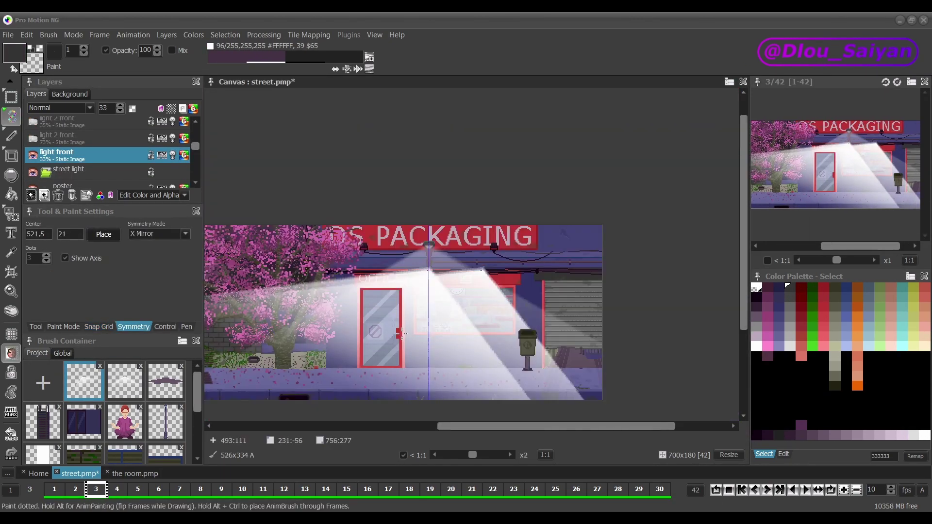
scroll(422, 407, "down", 1)
left_click(14, 339)
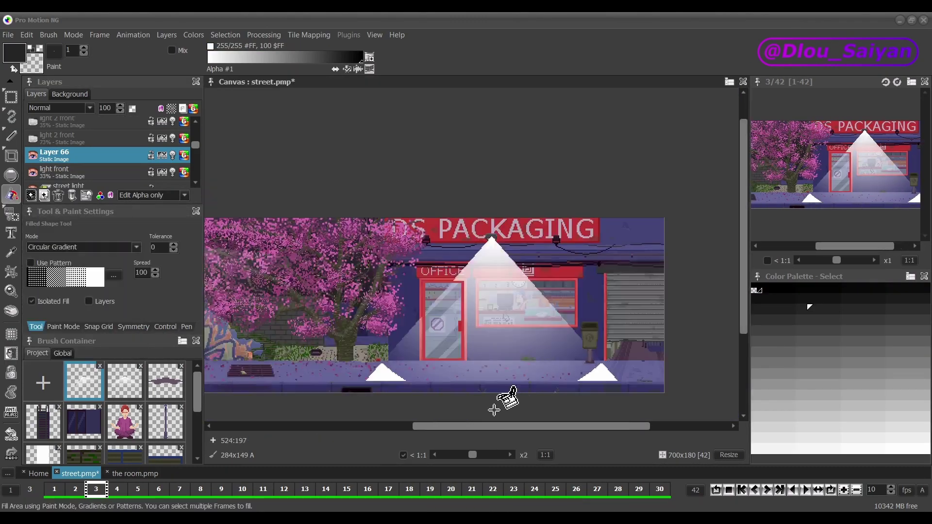
scroll(614, 406, "down", 2)
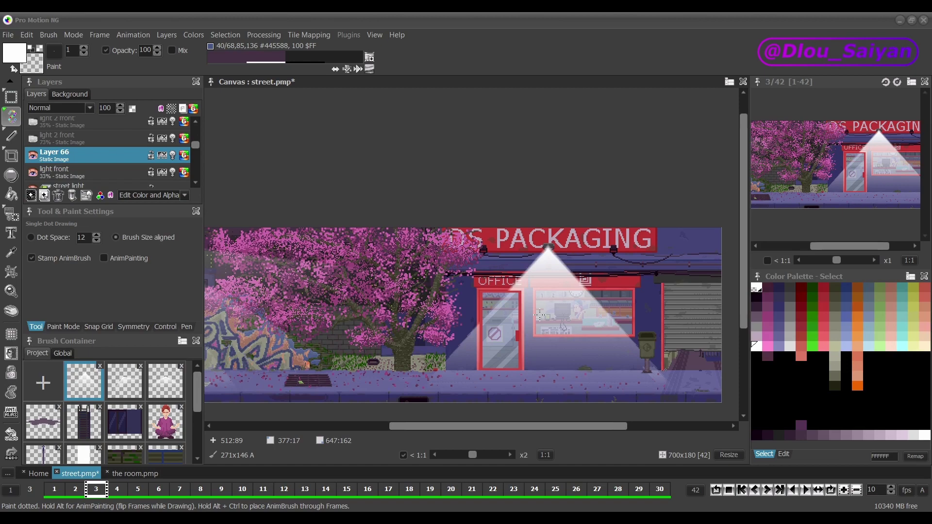
scroll(531, 313, "up", 2)
key("ctrl+z")
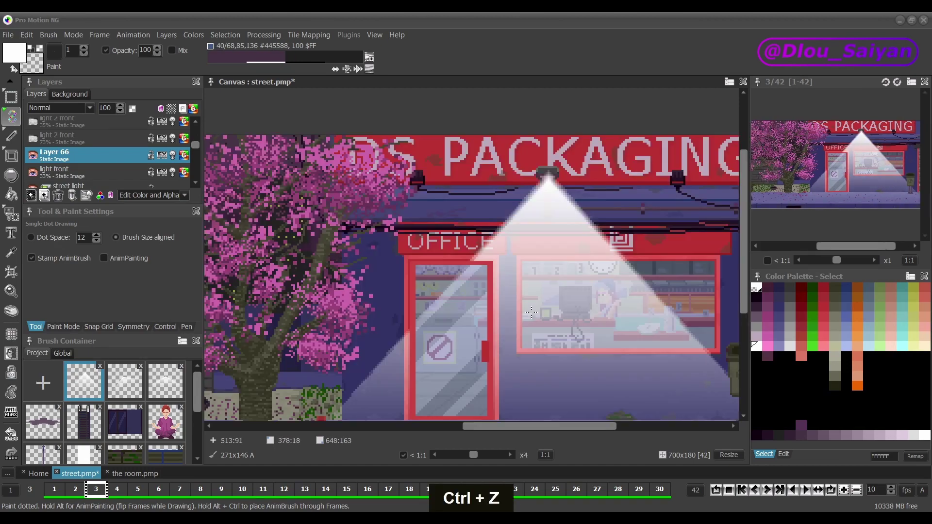
Retouch the shop light cone with a 25-pixel brush and rename its 33% opacity layer light shop.
left_click(73, 35)
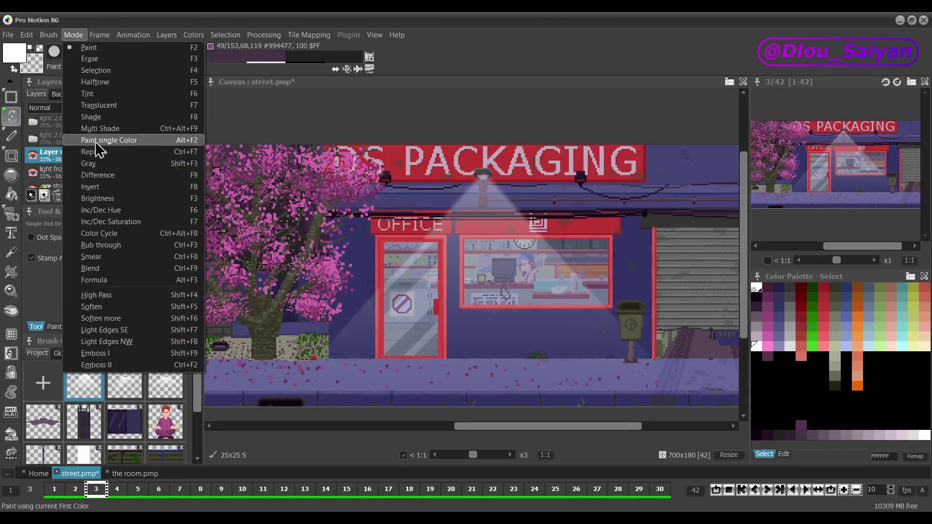
key("ctrl+z")
double_click(58, 161)
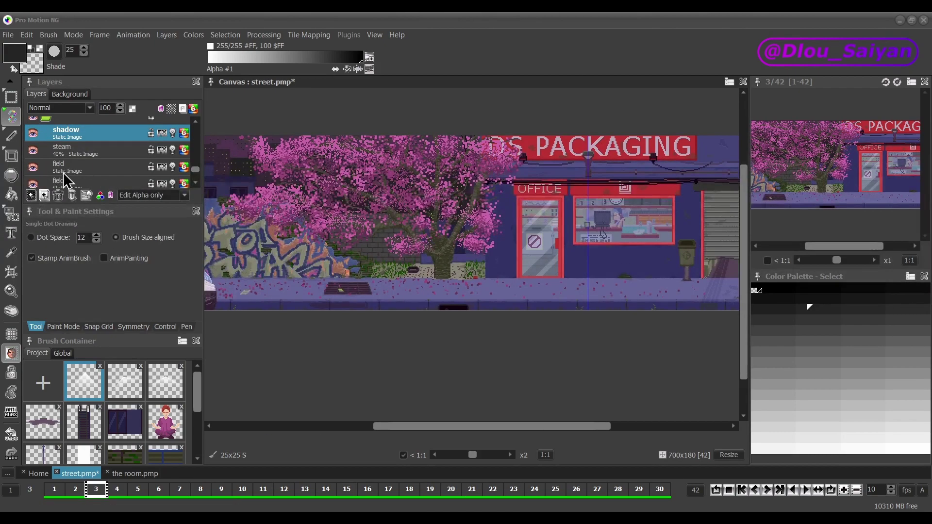
Cast the tree's silhouette as a #110011 shadow on a 30% opacity shadow tree layer, squashed to about 304×81 pixels.
key("m")
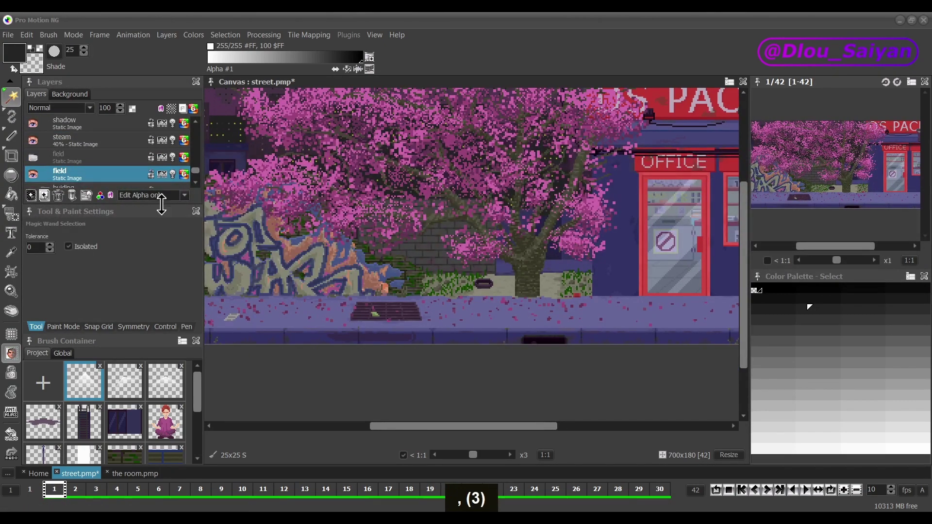
scroll(437, 293, "up", 2)
left_click(437, 293, "shift")
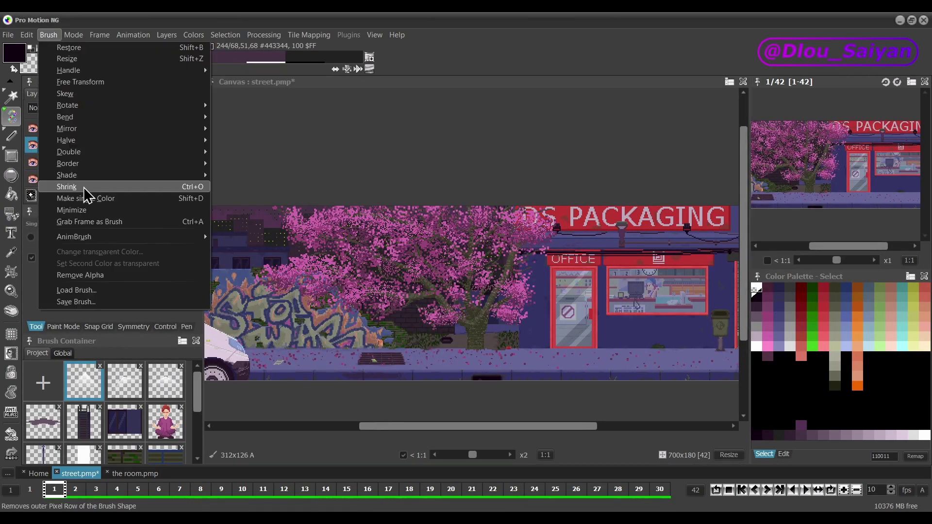
left_click(88, 190)
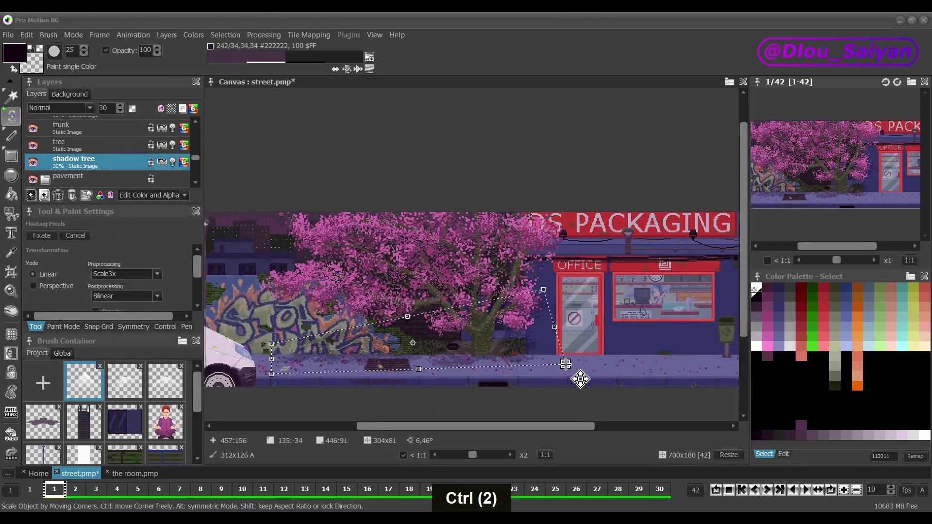
Spray #110011 leaf shadows around the tree with a 35×12 brush at radius 6 and pressure 2.
key("b")
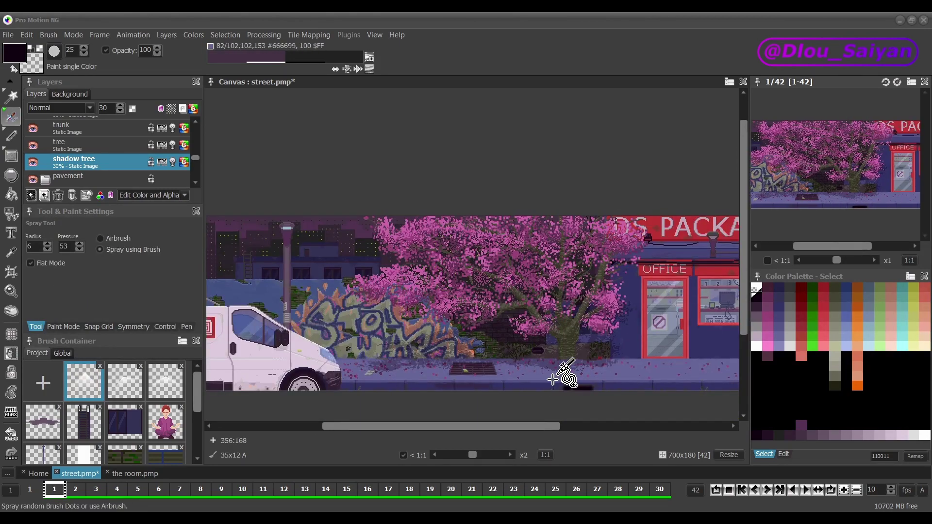
scroll(605, 371, "up", 3)
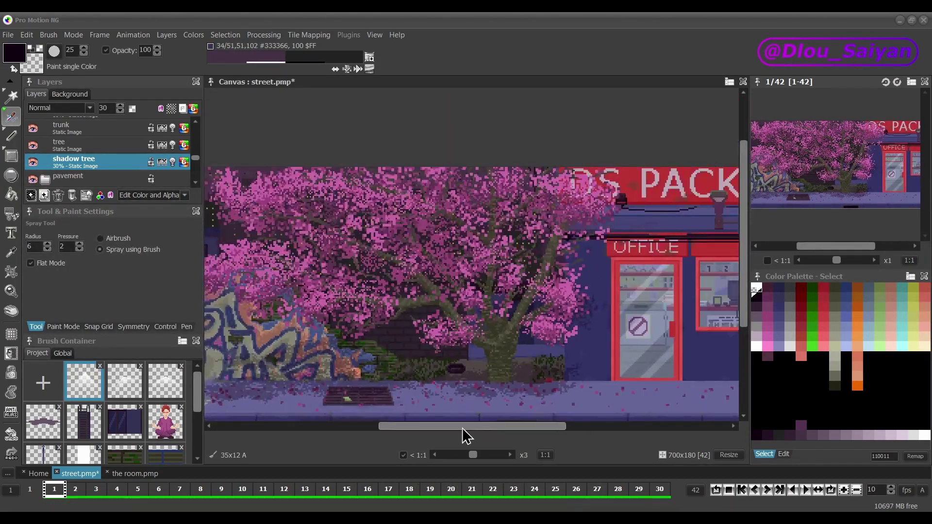
key("r")
key("s")
scroll(490, 397, "down", 3)
scroll(480, 418, "up", 2)
key("ctrl+z")
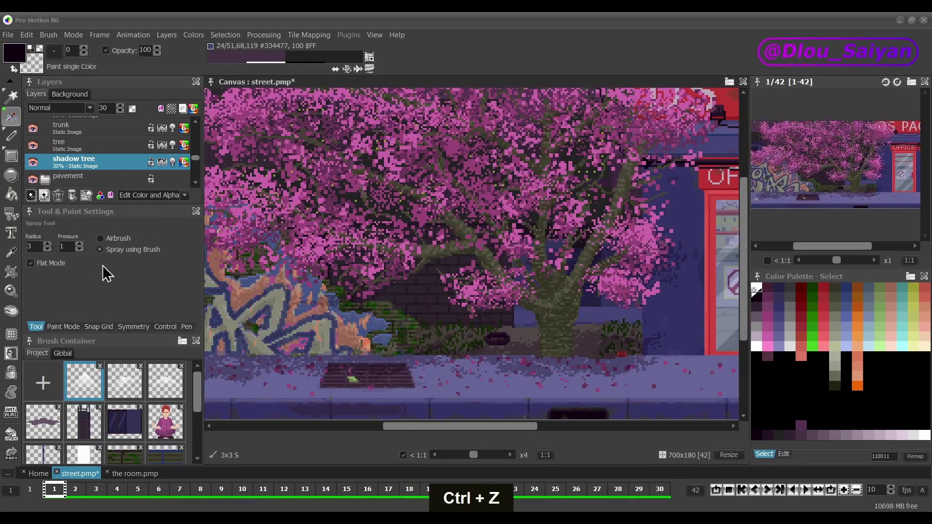
Spray finer shadow specks around the tree with a 1-pixel brush at radius 6 and pressure 25.
scroll(545, 366, "down", 2)
scroll(669, 385, "up", 2)
scroll(534, 388, "down", 2)
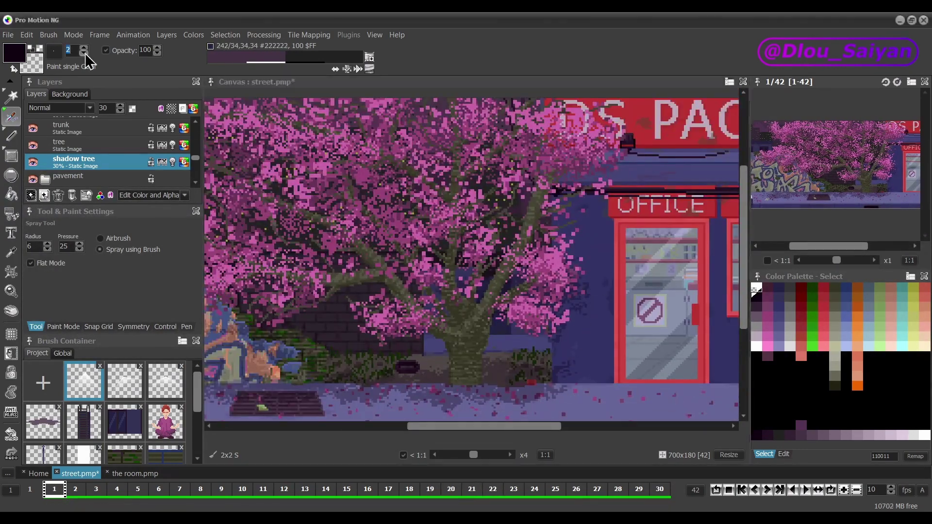
key("minus")
key("minus")
key("minus")
scroll(534, 401, "up", 1)
scroll(558, 354, "down", 1)
scroll(219, 312, "up", 1)
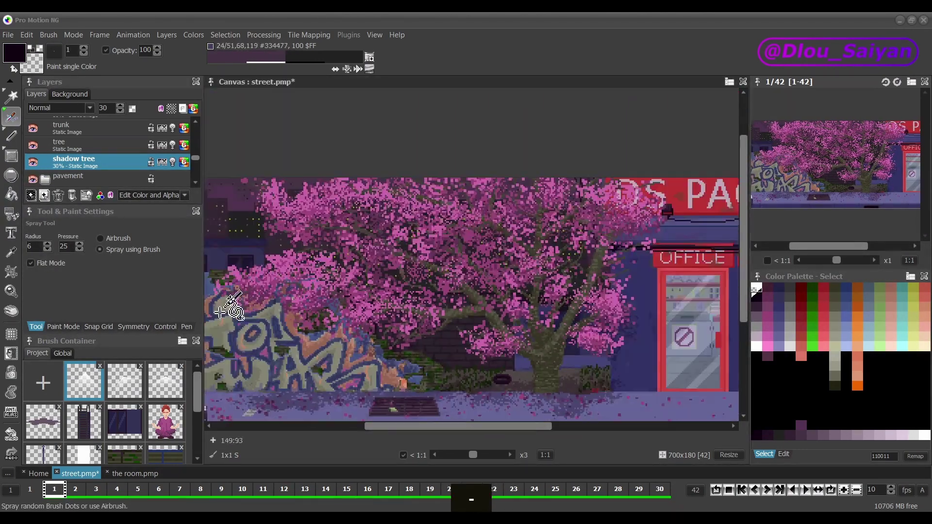
Place a 30% opacity shadow layer below the cable layer and fill a #110011 rectangle under the fascia across the OFFICE sign.
scroll(516, 417, "right", 3)
scroll(86, 175, "down", 3)
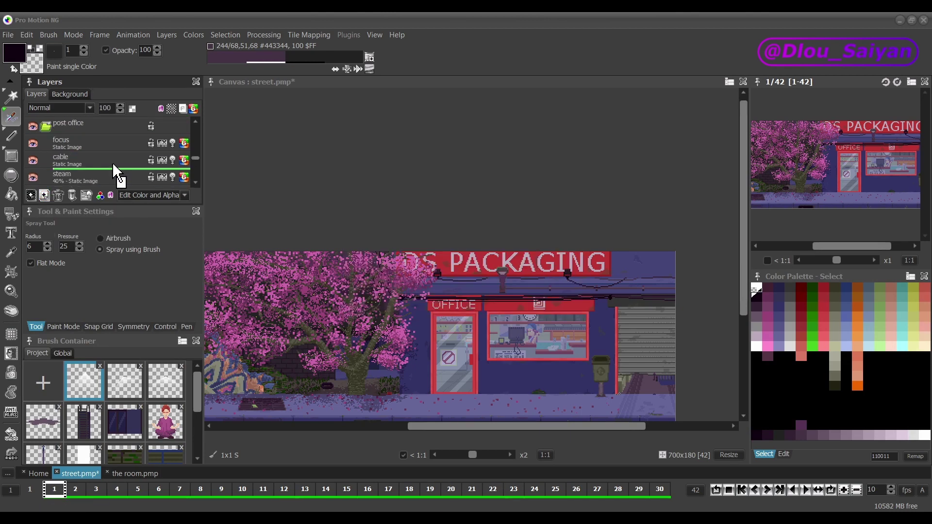
scroll(115, 171, "up", 3)
left_click(11, 155)
scroll(485, 291, "up", 1)
left_click_drag(286, 228, 668, 256)
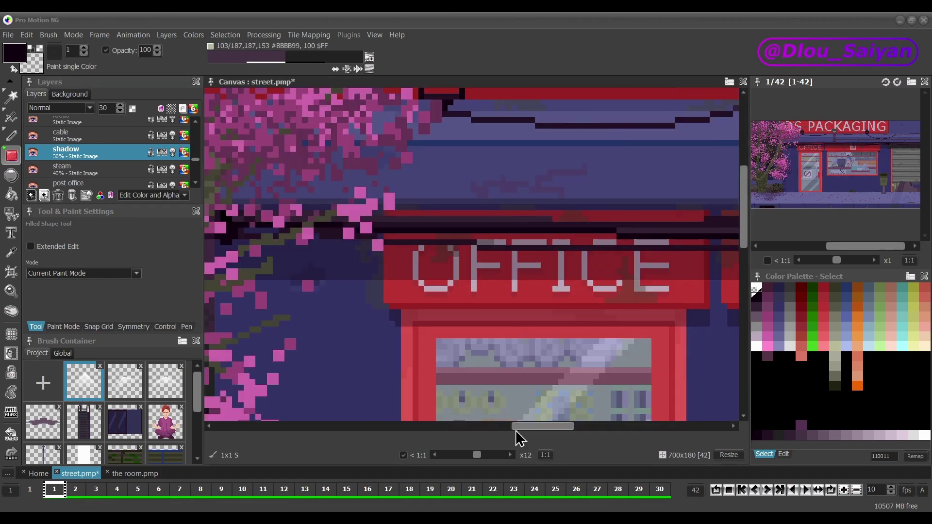
key("ctrl+z")
key("ctrl+z")
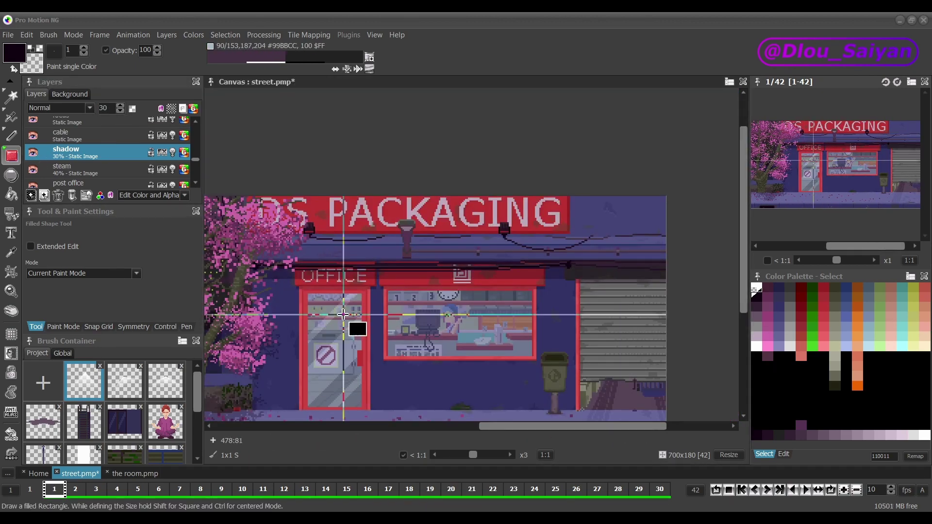
key("ctrl+z")
Draw thin filled shadow strips around the roller shutter's header and beneath the red window sign.
key("d")
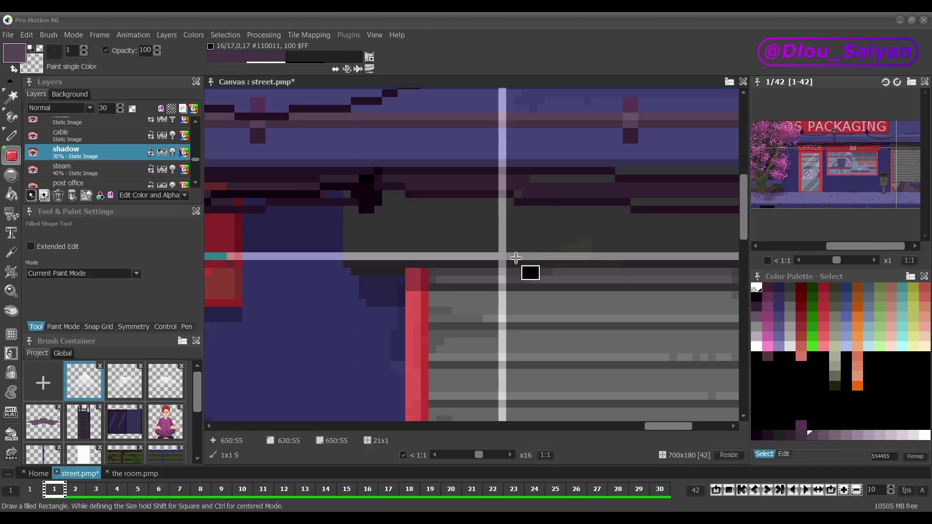
scroll(553, 455, "up", 2)
scroll(645, 291, "down", 3)
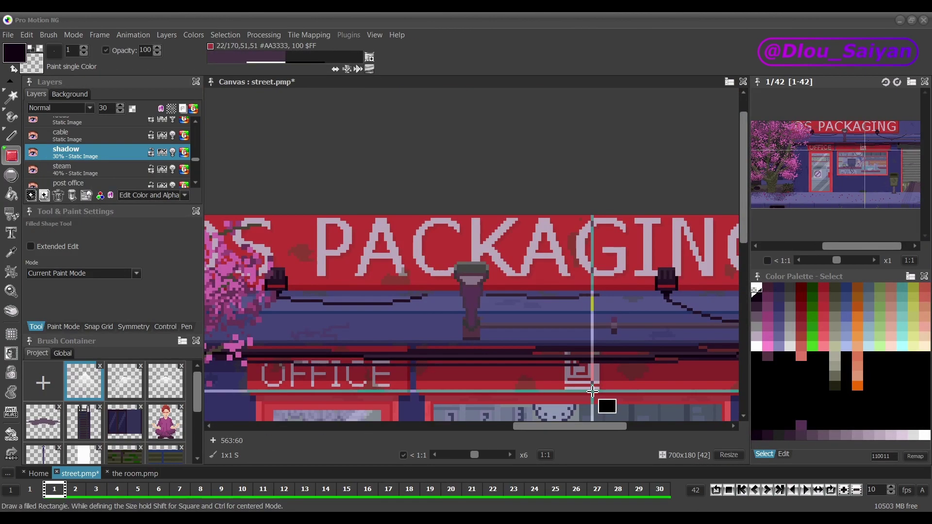
scroll(377, 254, "up", 3)
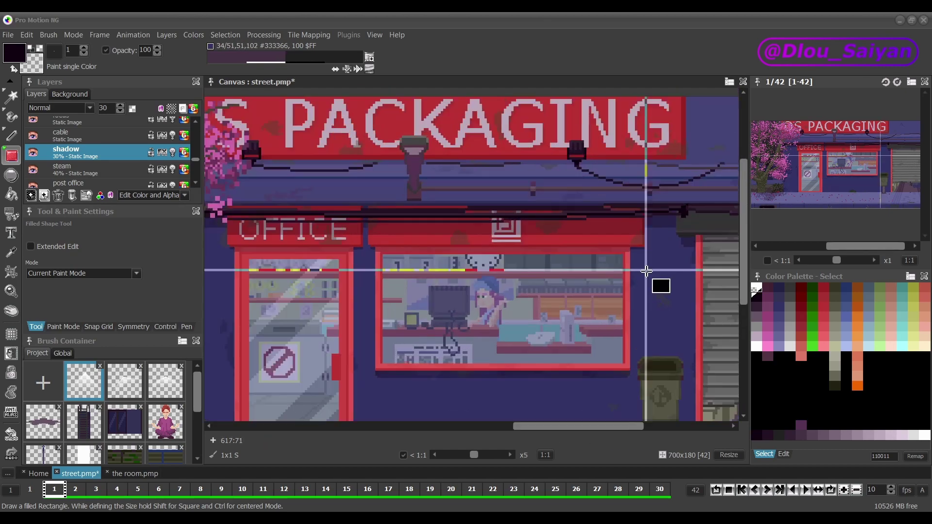
scroll(646, 271, "up", 2)
scroll(247, 376, "down", 1)
scroll(260, 365, "down", 2)
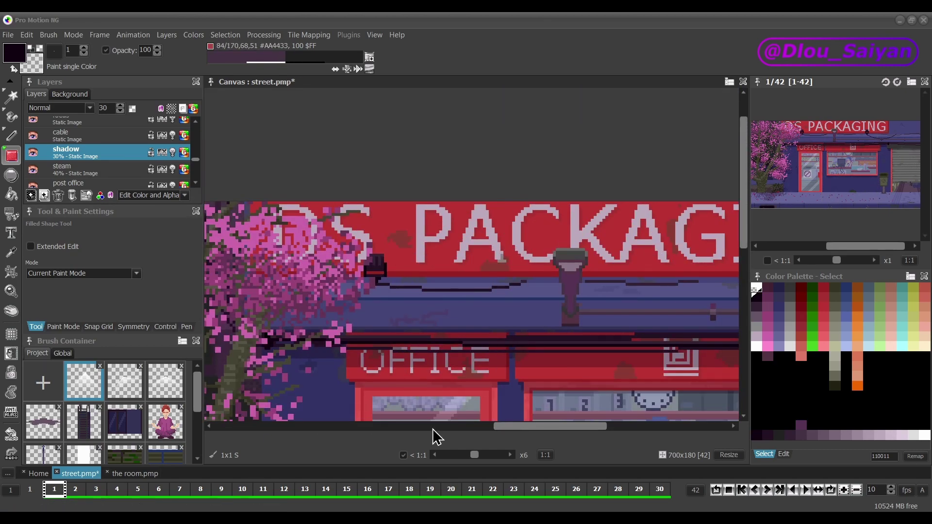
Add filled shadow strips beneath the OFFICE sign and along the tops of the door and window frames.
scroll(249, 311, "up", 3)
scroll(611, 241, "up", 1)
scroll(611, 241, "down", 1)
scroll(561, 427, "down", 2)
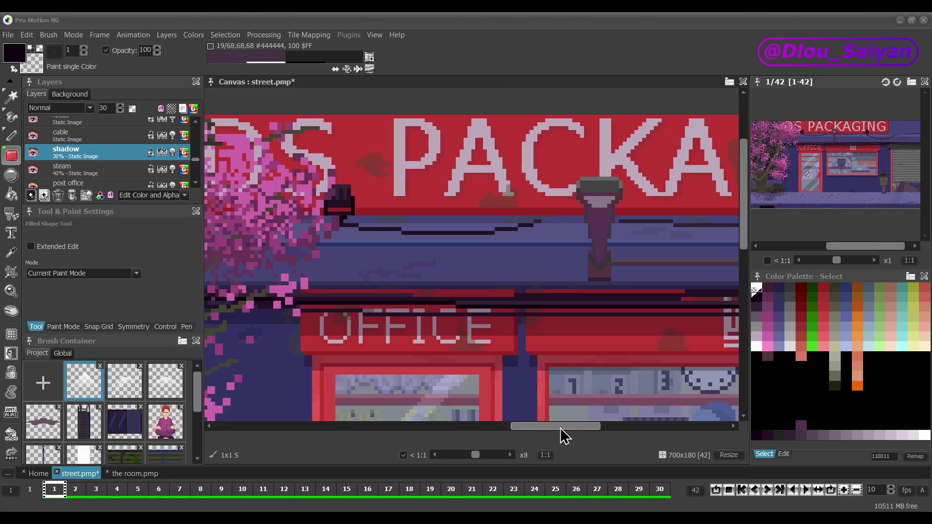
scroll(340, 323, "up", 2)
key("ctrl+z")
scroll(635, 395, "down", 1)
scroll(321, 384, "up", 1)
scroll(321, 383, "down", 2)
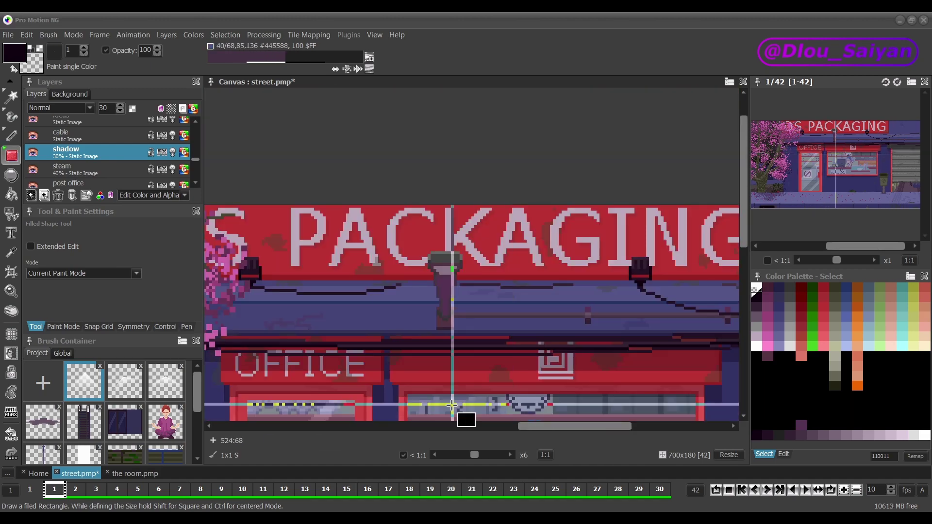
Fill shadow strips on the blue wall between the signs and beside the shutter header, and save the file.
scroll(426, 357, "down", 1)
scroll(521, 307, "up", 3)
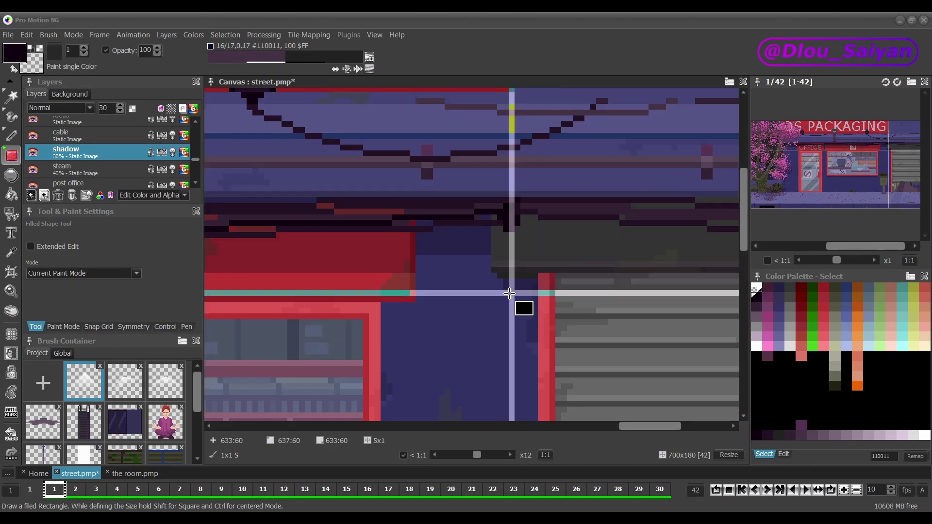
scroll(402, 366, "down", 2)
scroll(709, 316, "up", 1)
scroll(692, 374, "down", 3)
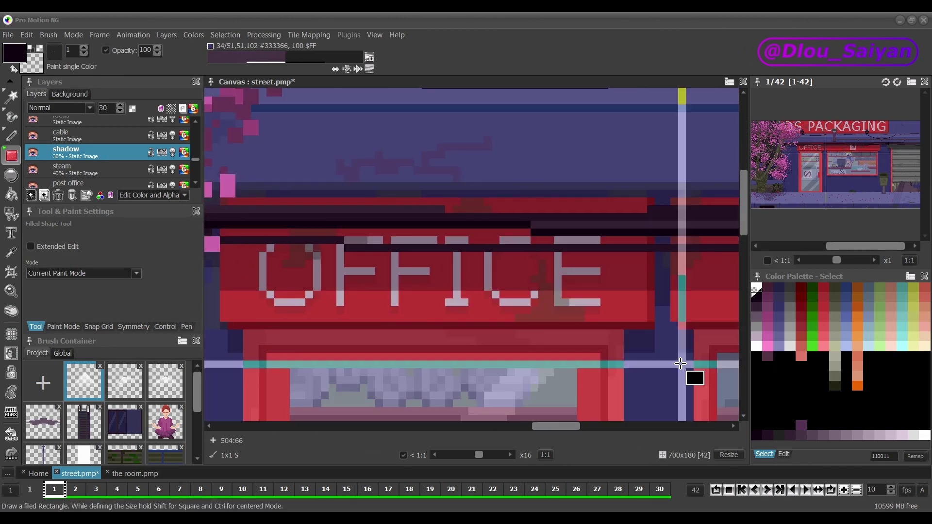
scroll(236, 305, "down", 2)
key("ctrl+s")
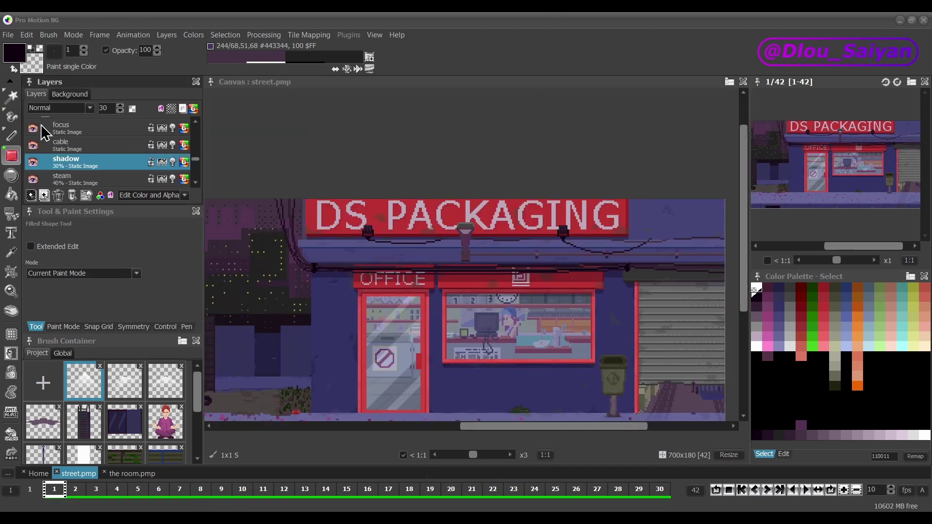
Draw 1-pixel freehand shadows just below the hanging cables on the fascia, on the shadow layer.
key("d")
key("plus")
key("plus")
key("plus")
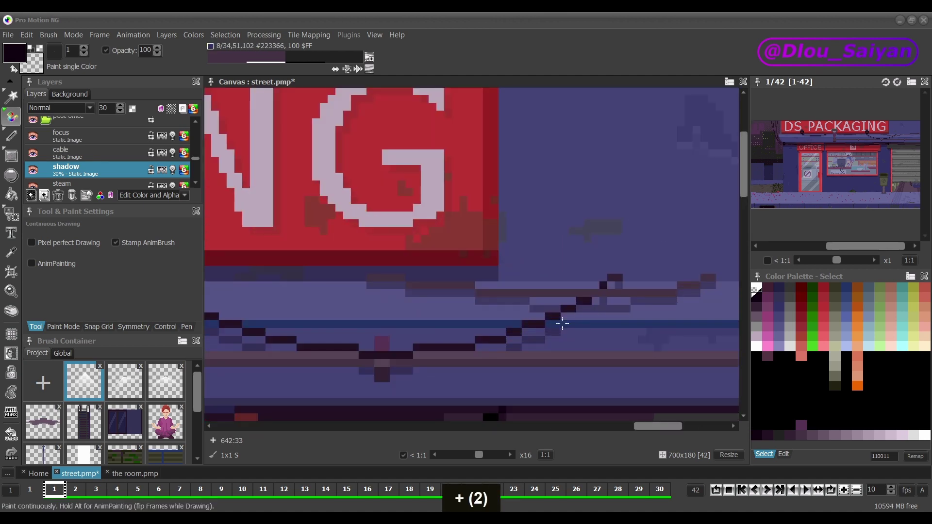
key("minus")
Move the street light shop layer beneath the shadow layer and touch up the shading on the shop lamp's stem.
key("plus")
key("plus")
key("plus")
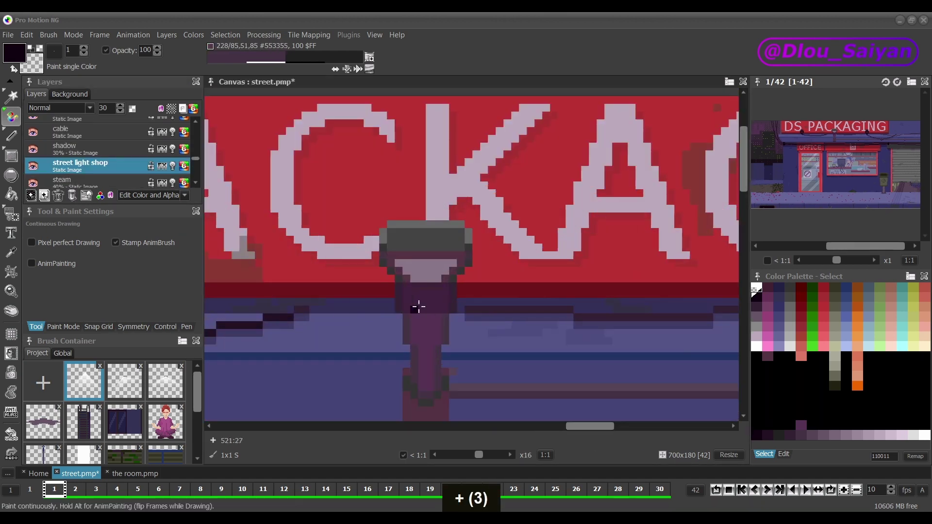
key("minus")
key("minus")
key("minus")
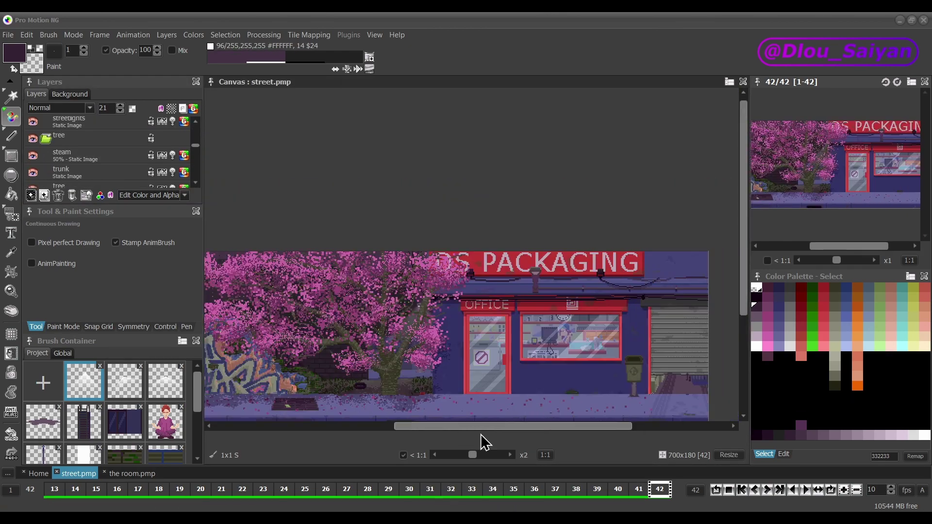
Spray #110011 leaf shadows onto the pavement by the tree on a copied shadow tree layer, with radius 7 and pressure 14.
key("d")
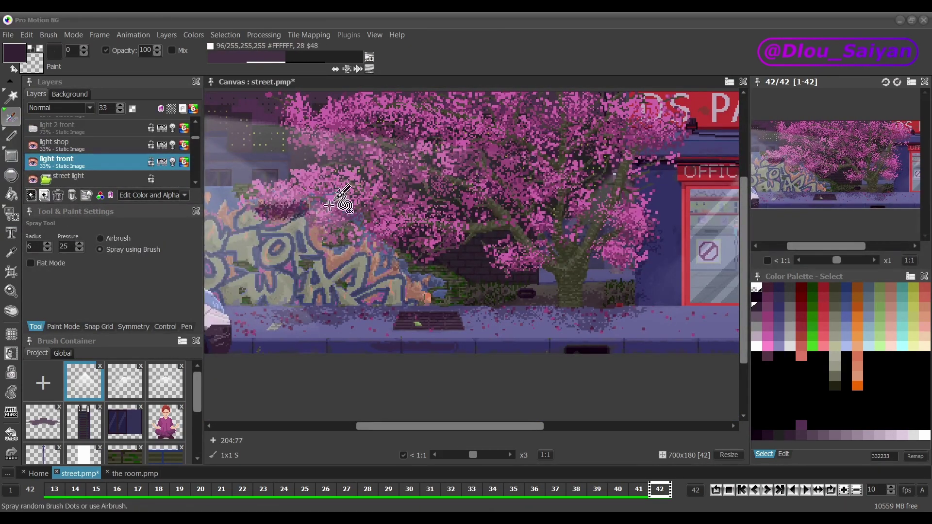
scroll(372, 233, "down", 1)
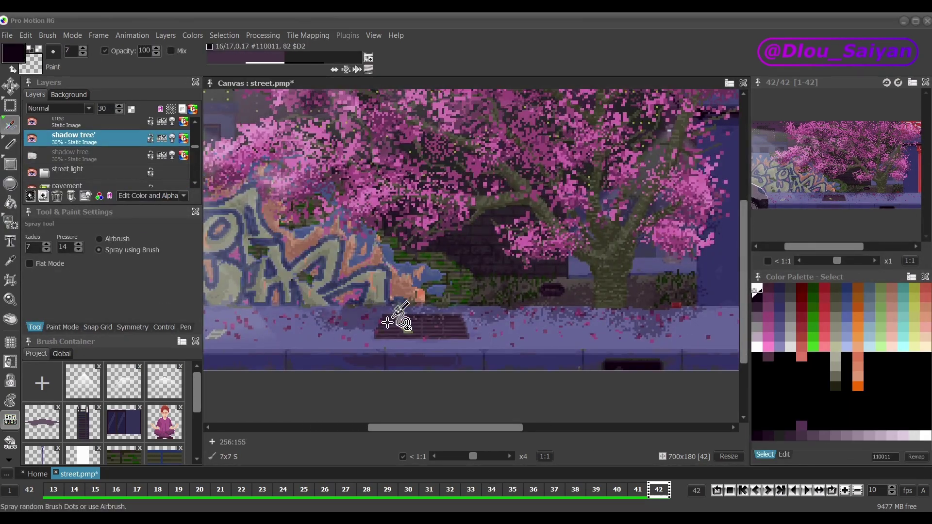
left_click_drag(409, 427, 380, 427)
scroll(75, 183, "down", 3)
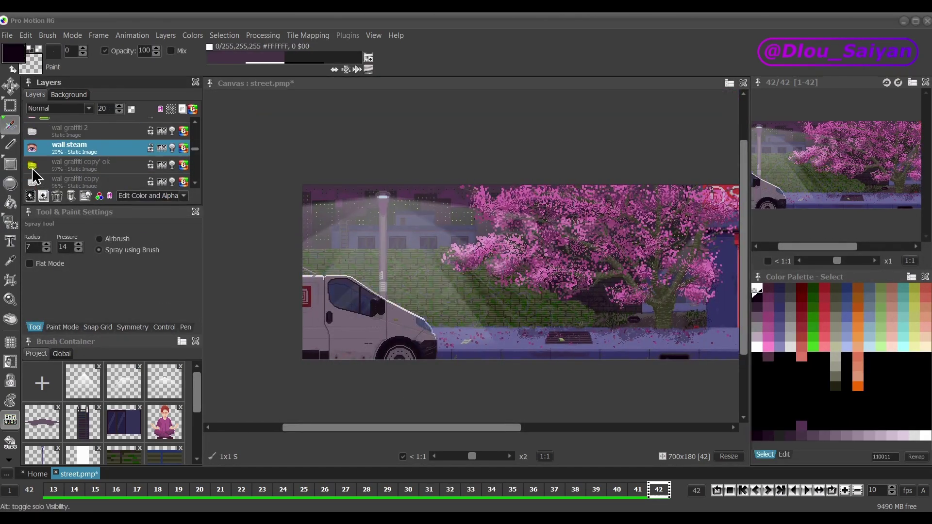
Show the wall graffiti copy' ok layer in the wall group.
left_click(32, 166)
scroll(33, 162, "down", 1)
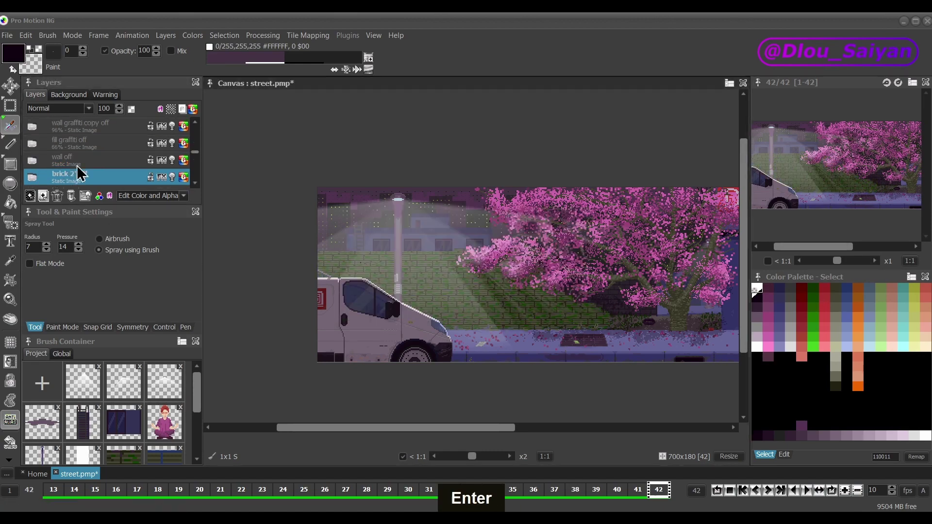
scroll(77, 174, "up", 1)
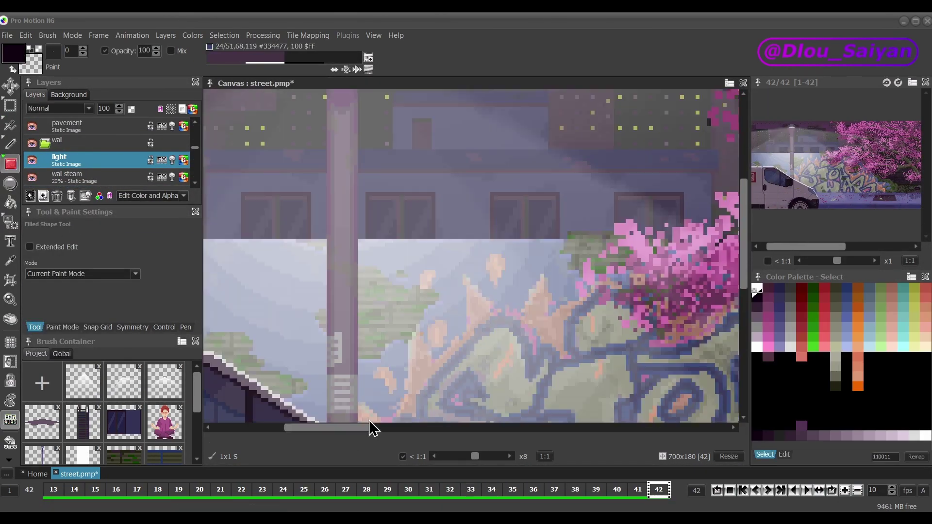
Undo the last edits on the wall's light layer and set its blend mode to Overlay.
key("ctrl+z")
key("ctrl+z")
key("ctrl+z")
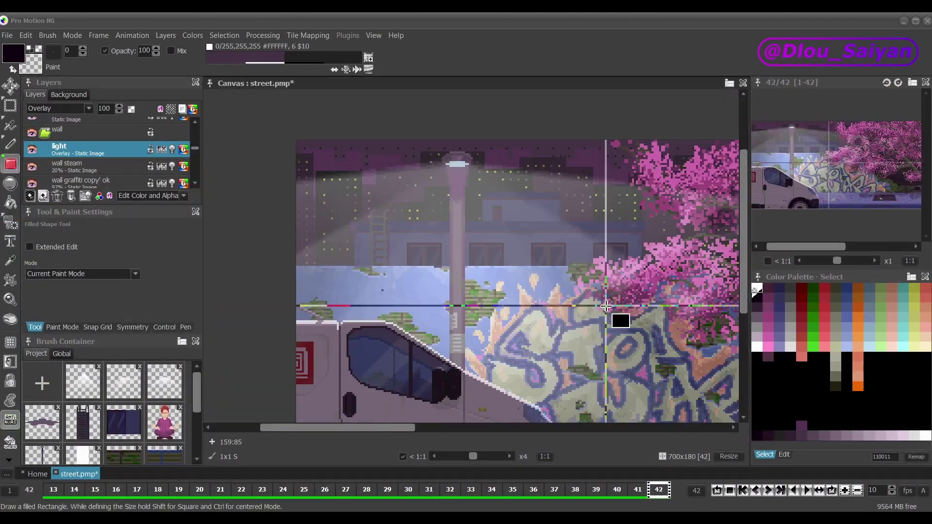
left_click(59, 108)
left_click(84, 127)
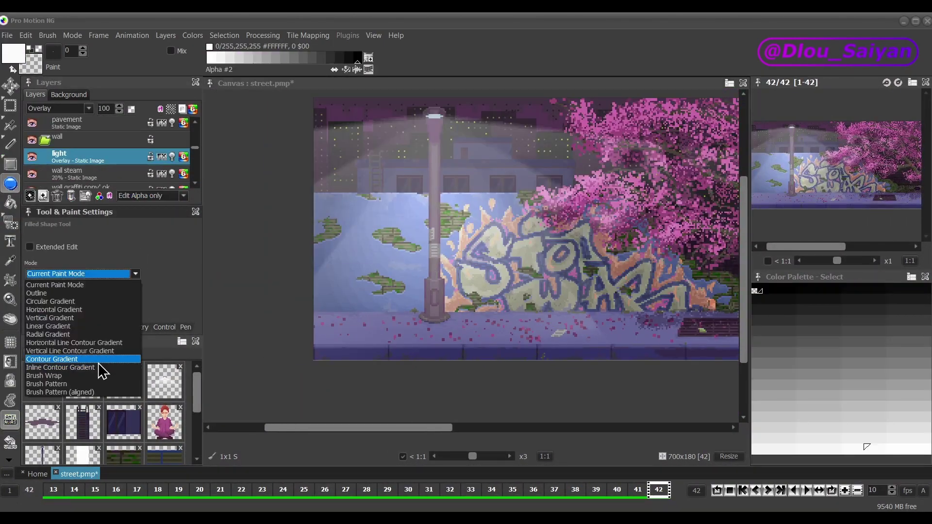
Draw a flat white Contour Gradient ellipse about 293 by 15 px on the pavement's light layer, editing alpha only.
left_click(97, 359)
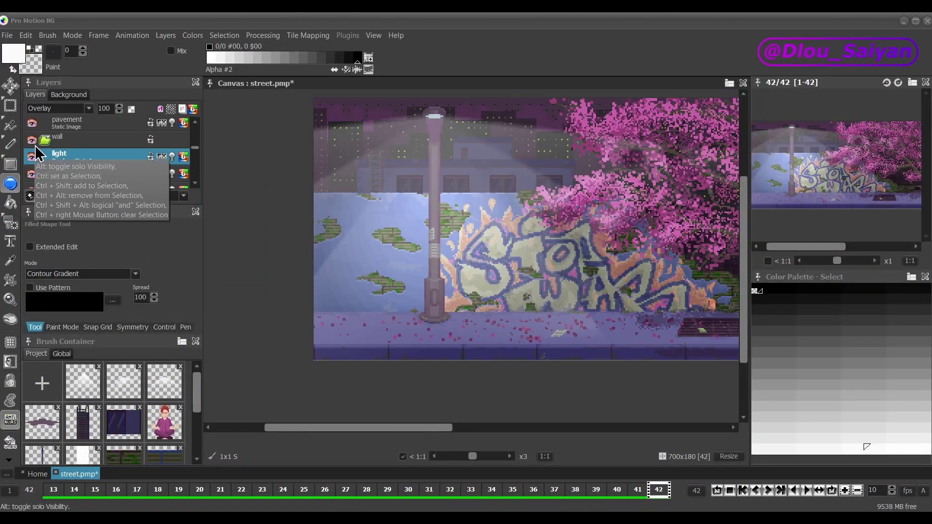
scroll(39, 154, "down", 2)
left_click(50, 159)
key("ctrl+z")
scroll(442, 338, "down", 1)
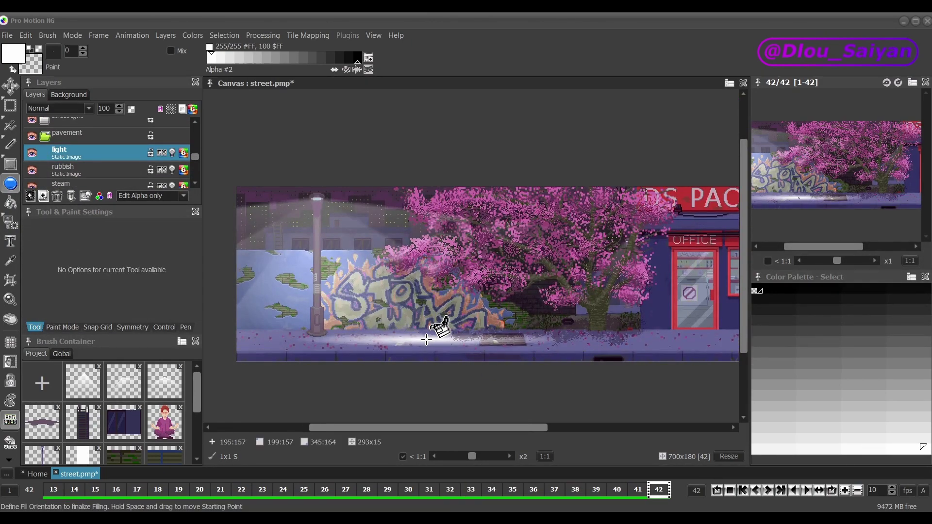
Redraw the pavement glow as a Contour Gradient ellipse about 303 by 33 px and place it beneath the street lamp as a brush.
key("b")
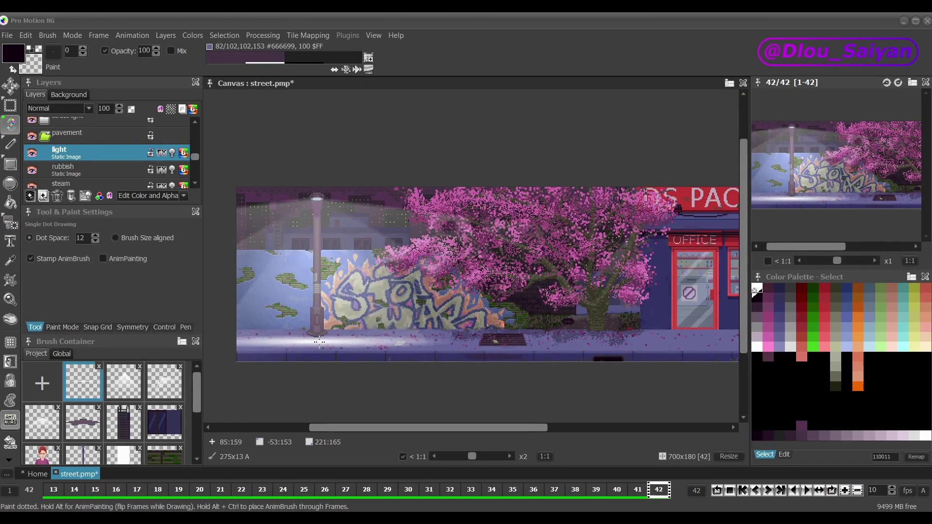
key("Return")
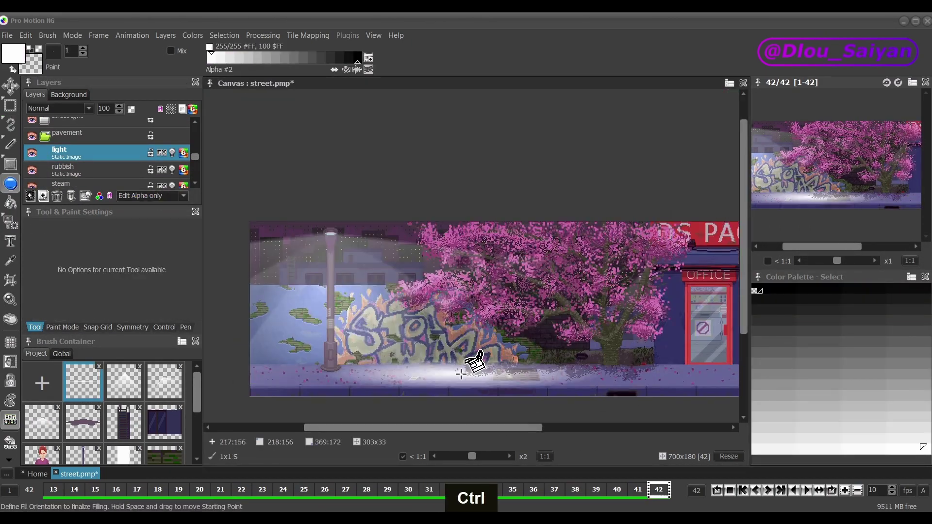
key("shift+r")
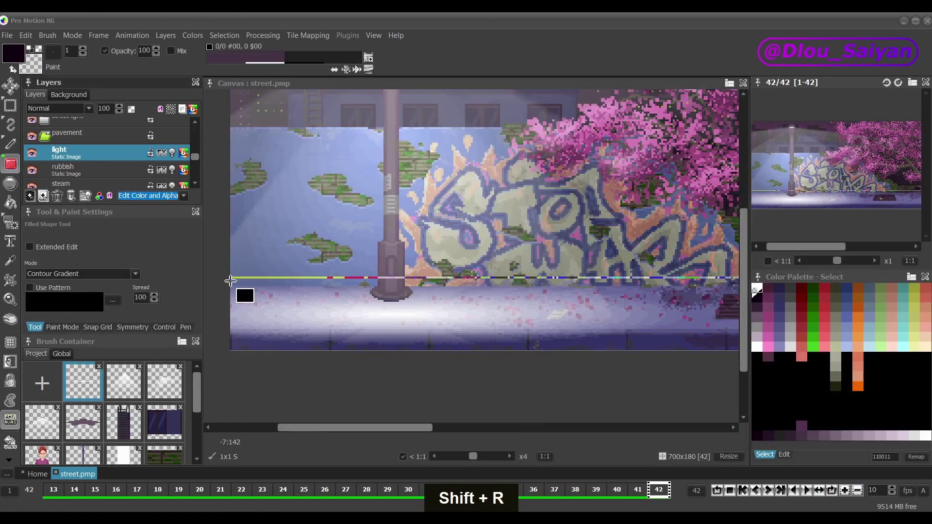
Set the blend mode of the pavement's light layer to Overlay.
key("ctrl+y")
key("ctrl+y")
key("ctrl+y")
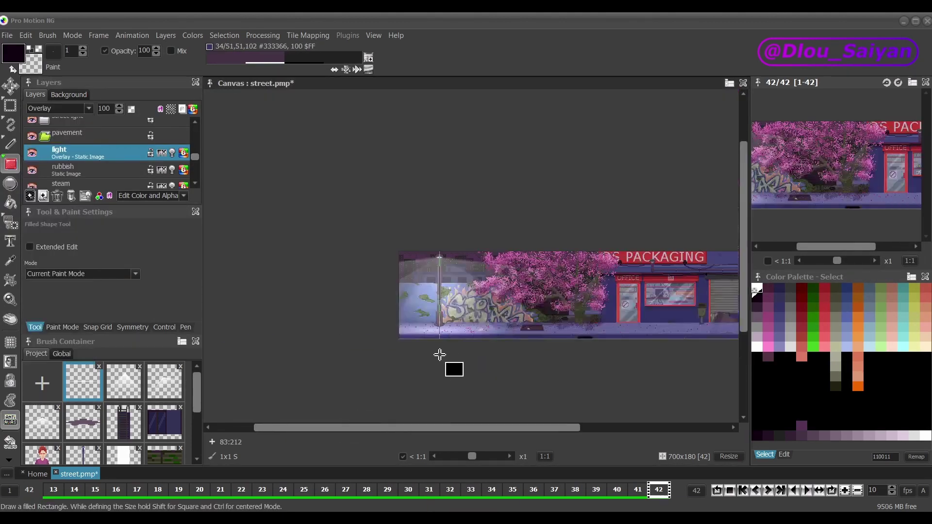
key("Down")
key("Down")
key("Down")
key("Down")
key("Down")
key("Down")
Try other blend modes on the pavement's light layer.
left_click(58, 108)
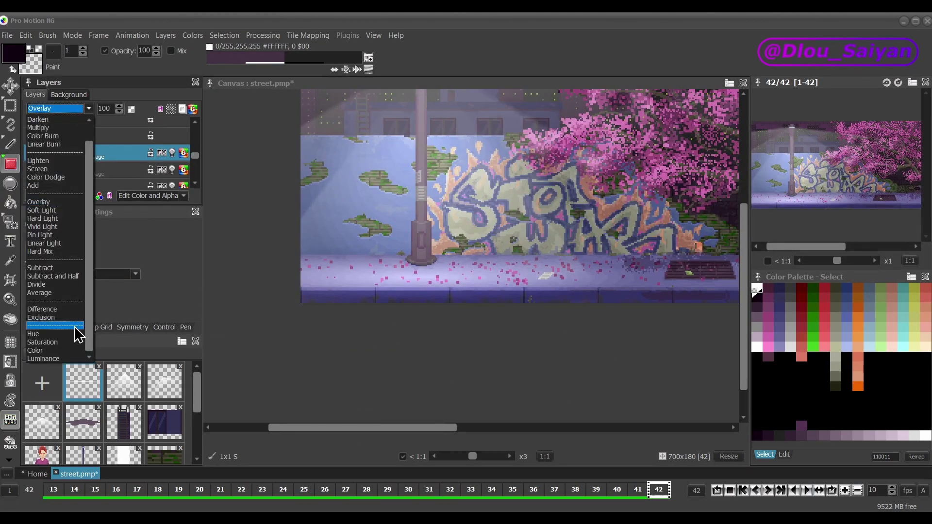
key("Up")
key("Up")
key("Up")
key("Up")
key("Up")
key("Up")
key("Up")
key("Up")
key("Up")
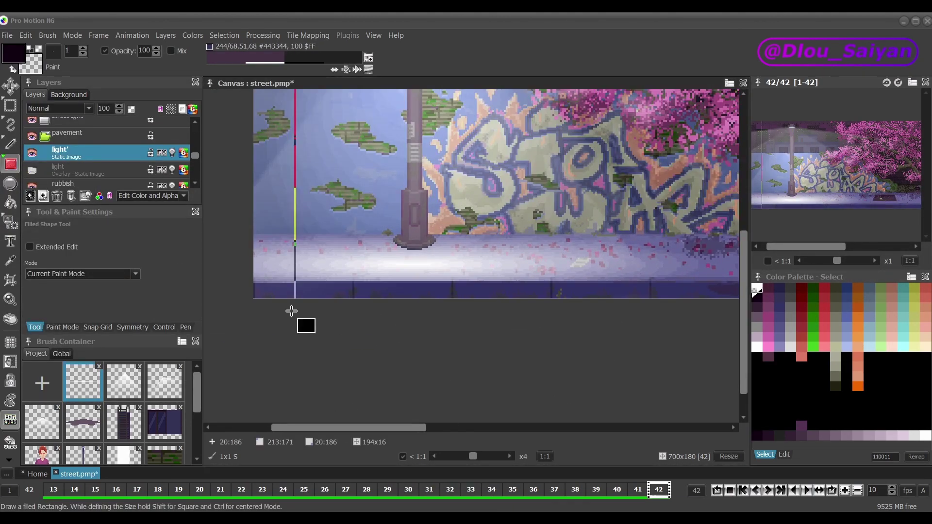
Shade the alpha of the shop lamp's light cone on the light shop layer with a 4-pixel brush.
scroll(291, 312, "down", 2)
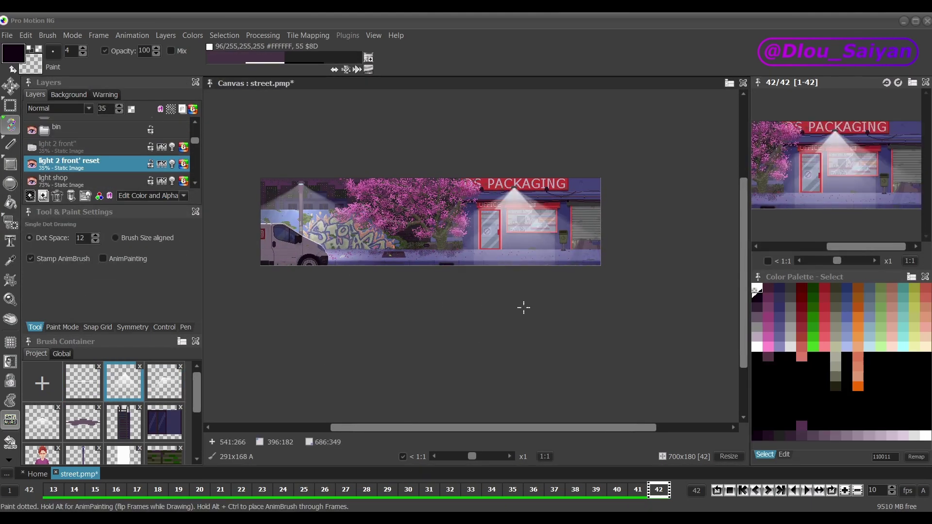
key("plus")
key("plus")
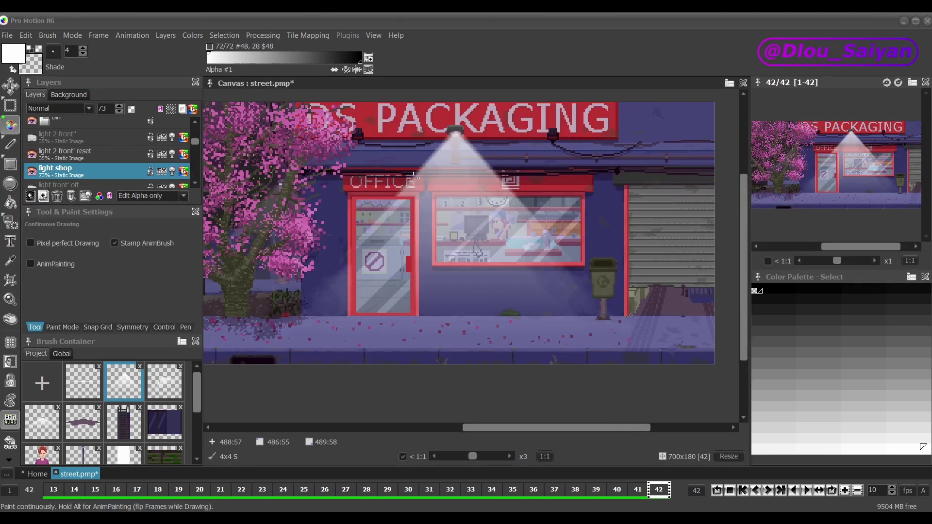
key("minus")
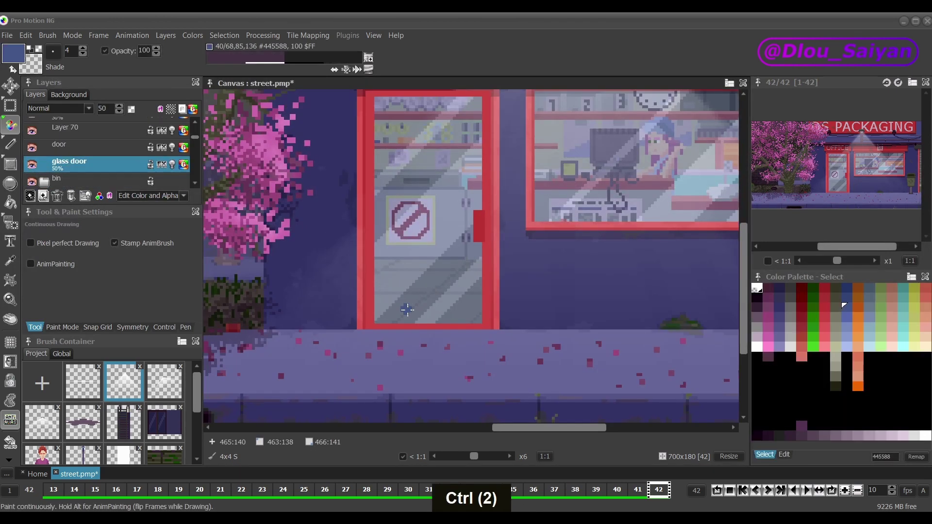
Sample a colour from the office door's glass on the glass door layer.
left_click(404, 158, "ctrl")
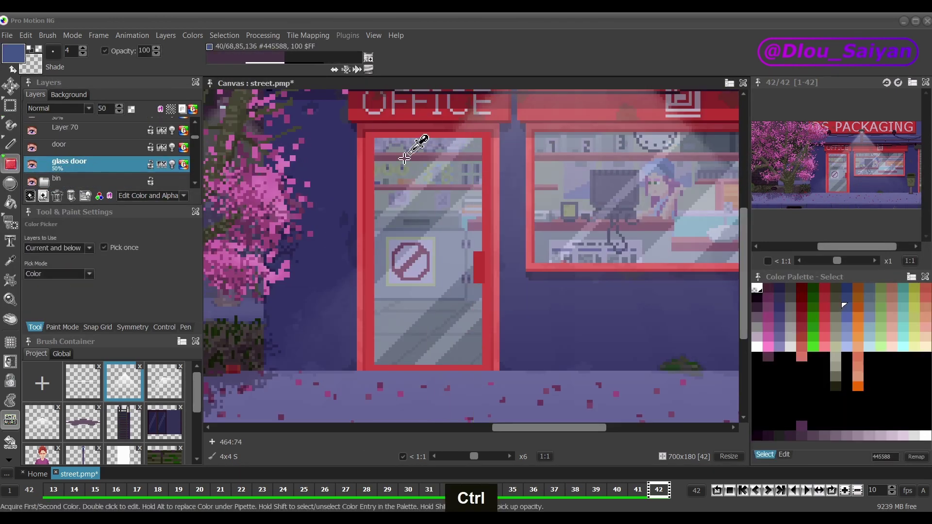
key("minus")
key("minus")
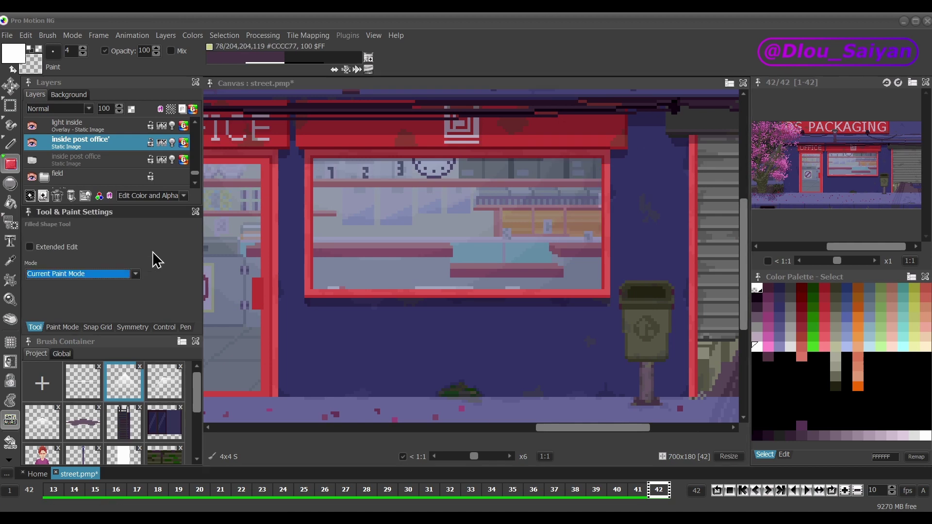
Undo the last change to the office interior and rename the copied interior layer as inside post office.
key("ctrl+z")
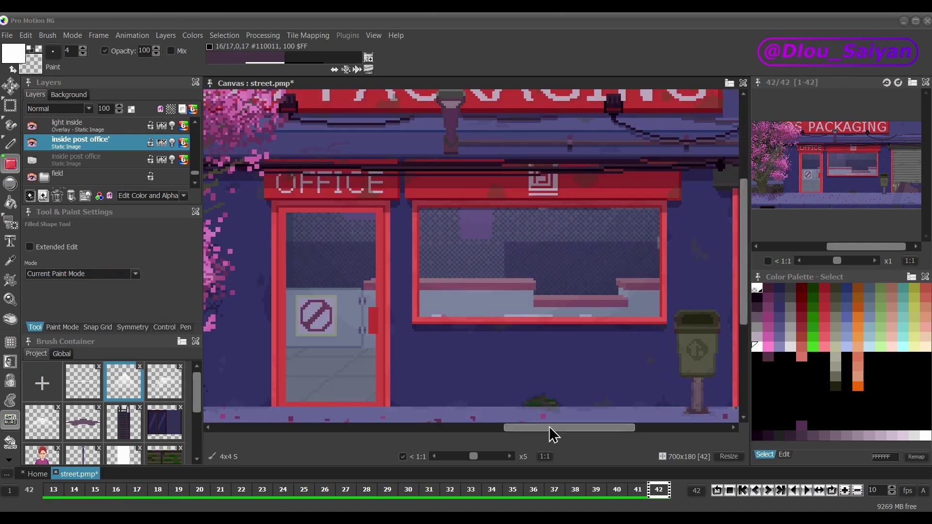
key("BackSpace")
key("BackSpace")
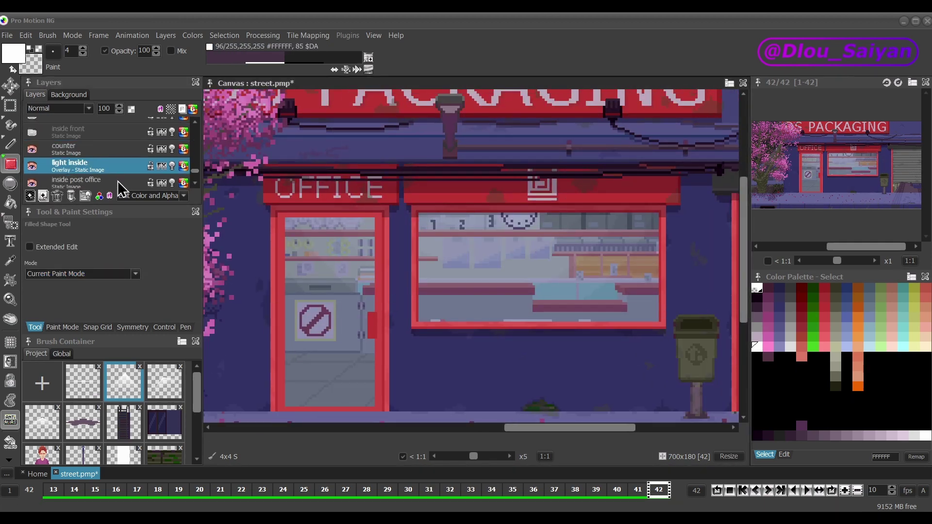
Switch the light inside layer to alpha-only editing for the office interior lighting.
scroll(624, 343, "up", 2)
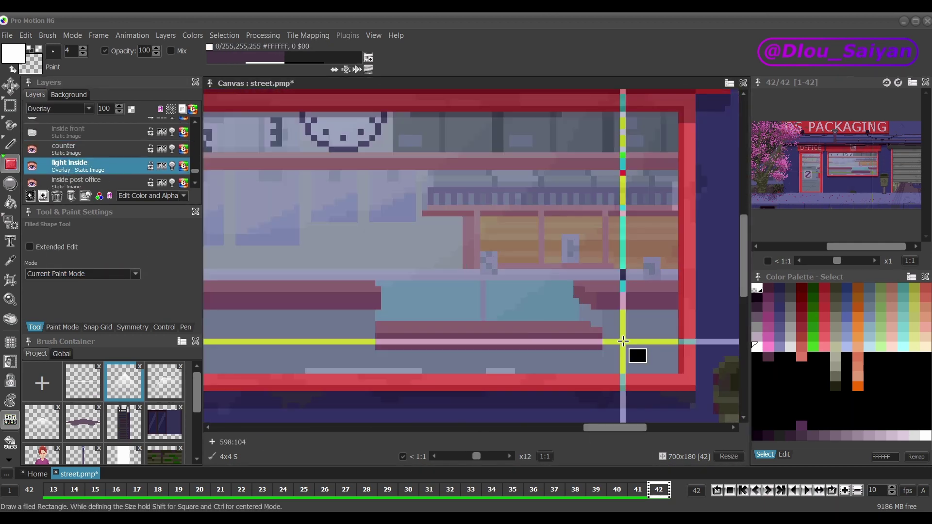
scroll(597, 388, "down", 1)
scroll(451, 308, "up", 3)
scroll(451, 309, "down", 5)
left_click(183, 196)
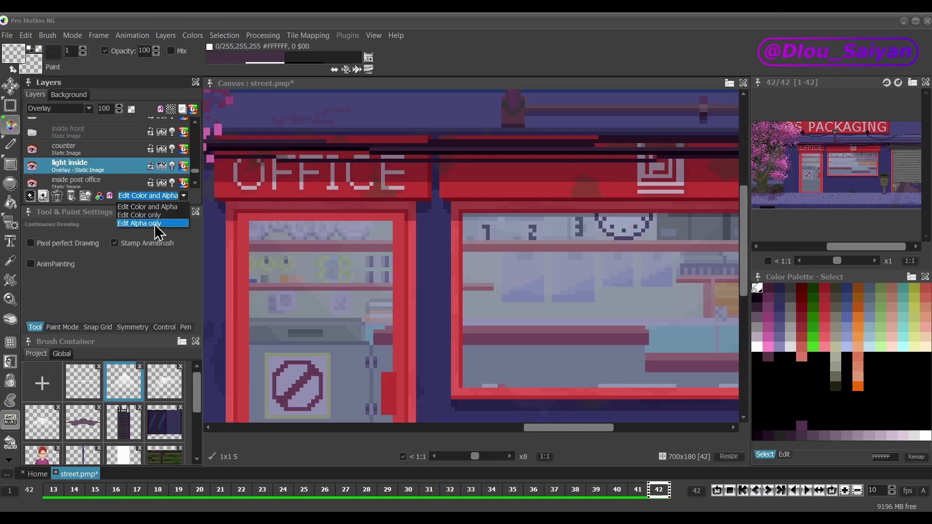
left_click(154, 224)
Undo the last three edits to the office interior lighting and set the interior light's blend mode to Overlay.
key("ctrl+z")
key("ctrl+z")
key("ctrl+z")
left_click(58, 108)
key("Down")
key("Down")
key("Down")
key("Return")
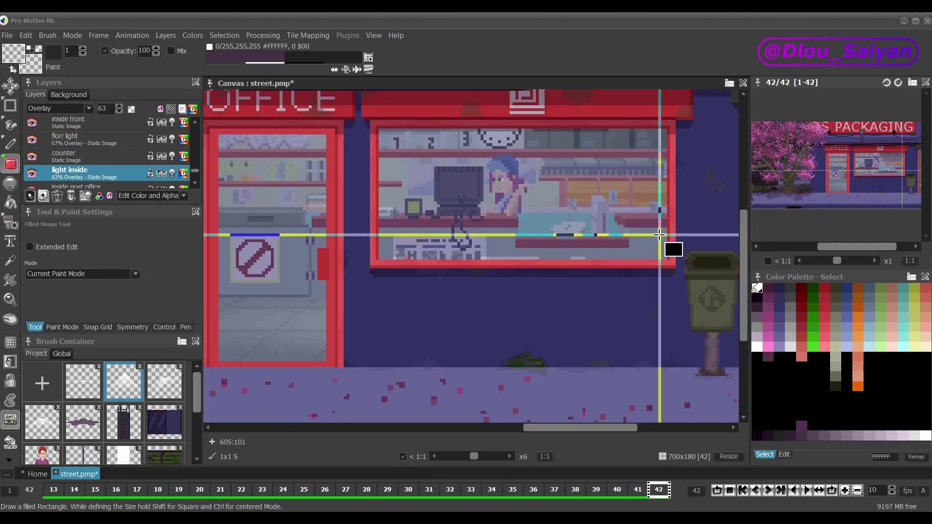
Draw #222222 shadows around the wall clock and shelves inside the office with a 1-pixel brush on the 23% shadow layer.
scroll(659, 235, "up", 1)
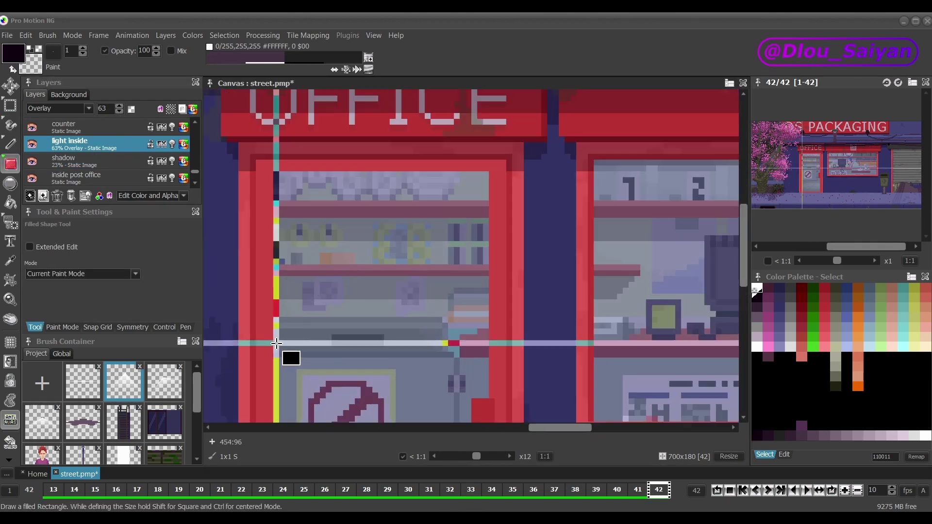
key("plus")
key("plus")
key("plus")
key("plus")
key("plus")
key("plus")
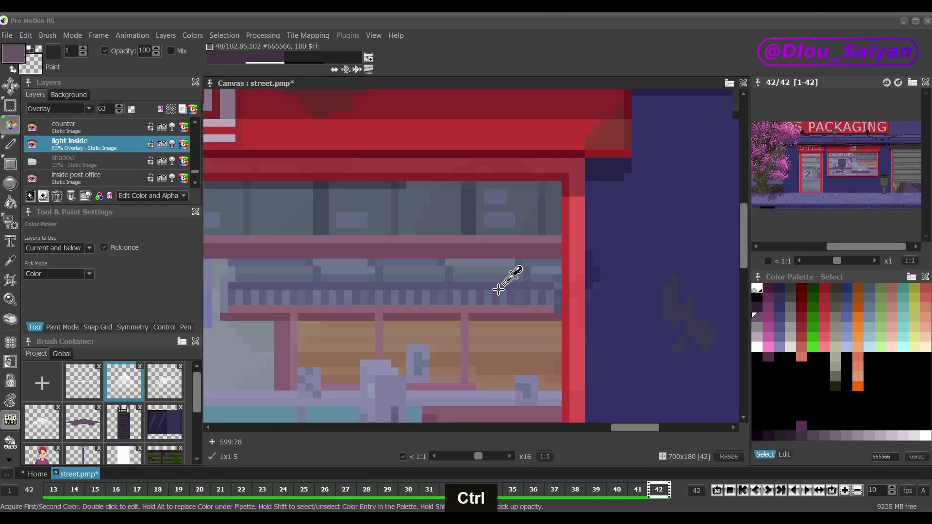
left_click(63, 160)
scroll(366, 292, "up", 4)
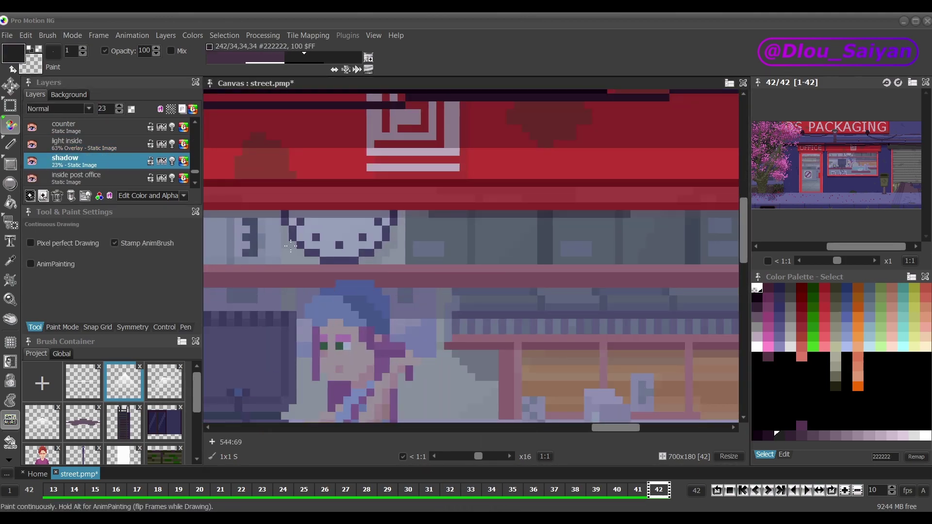
scroll(366, 357, "down", 3)
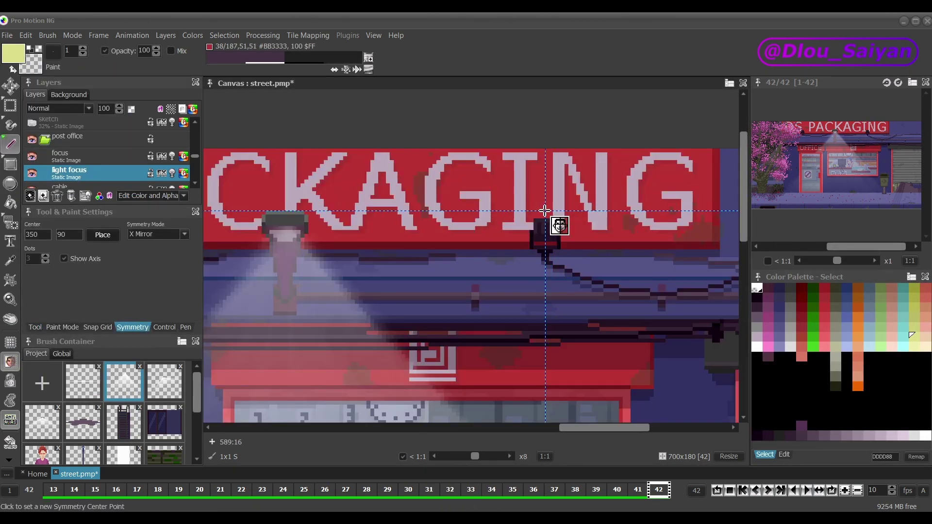
Create a #DDDD88 glow with X Mirror symmetry on the light focus layer, capture it as a brush and stamp it across the PACKAGING sign.
scroll(552, 219, "down", 1)
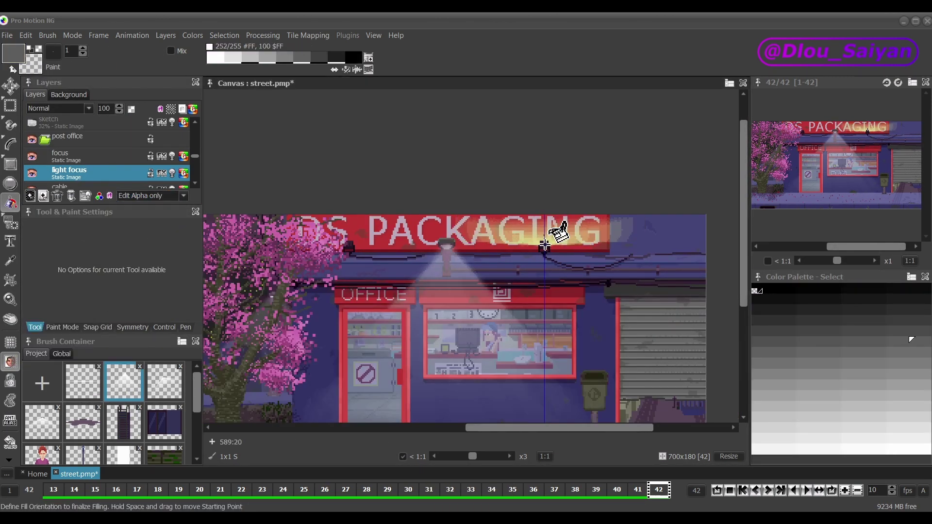
key("b")
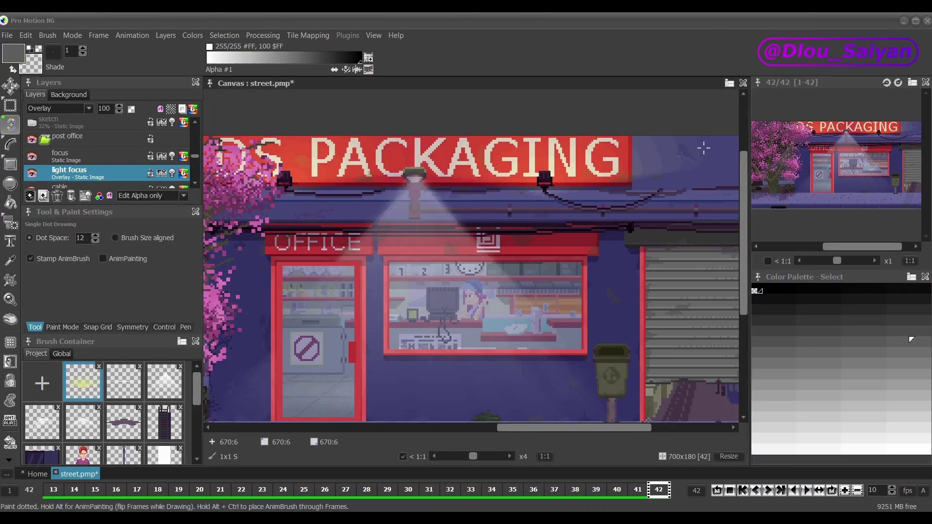
scroll(649, 183, "left", 5)
scroll(588, 237, "down", 1)
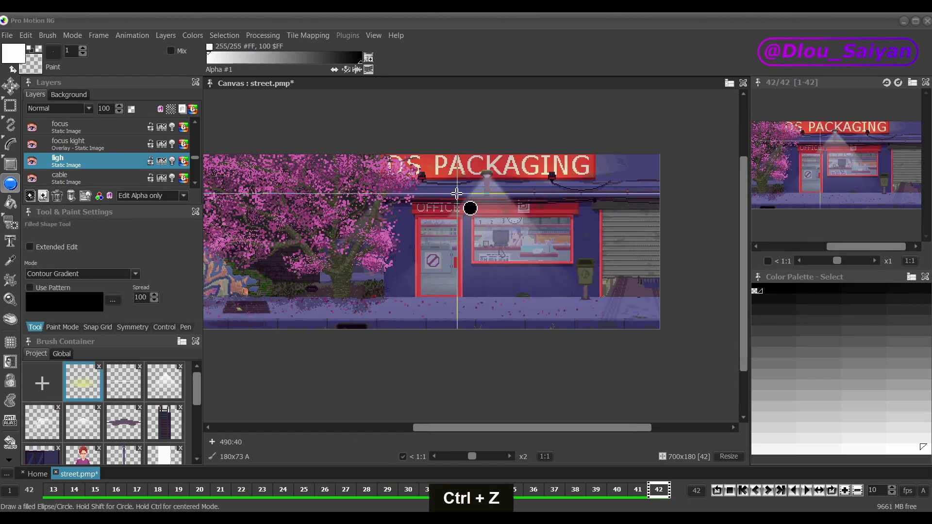
Transform the shop lamp's wall glow on the ligh layer to about 215 by 131 px and save the file.
key("ctrl+t")
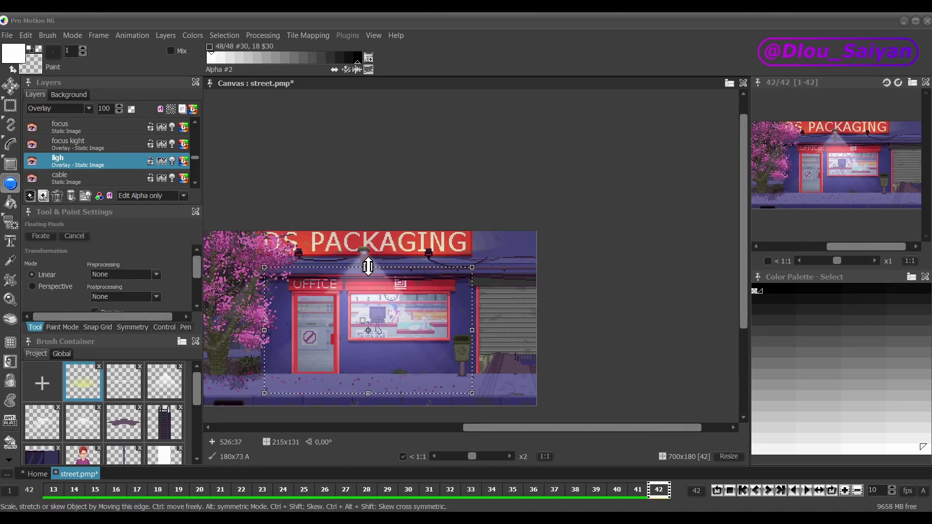
key("ctrl+s")
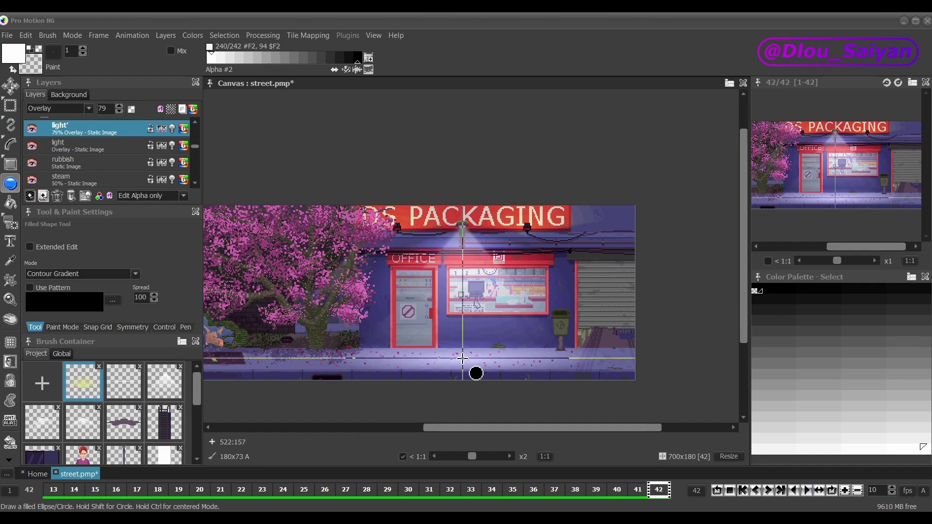
key("shift+r")
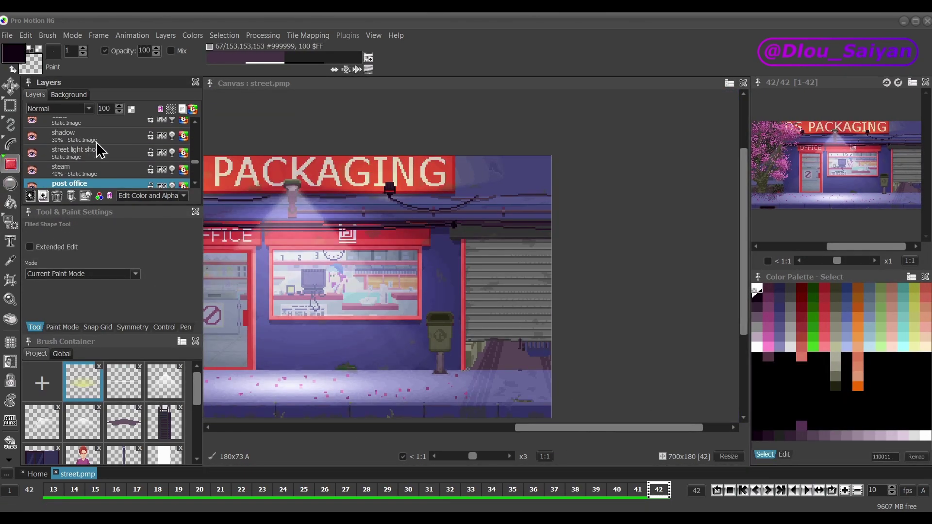
Undo the last alpha edit on the shop's 30% shadow layer and save the file.
key("ctrl+z")
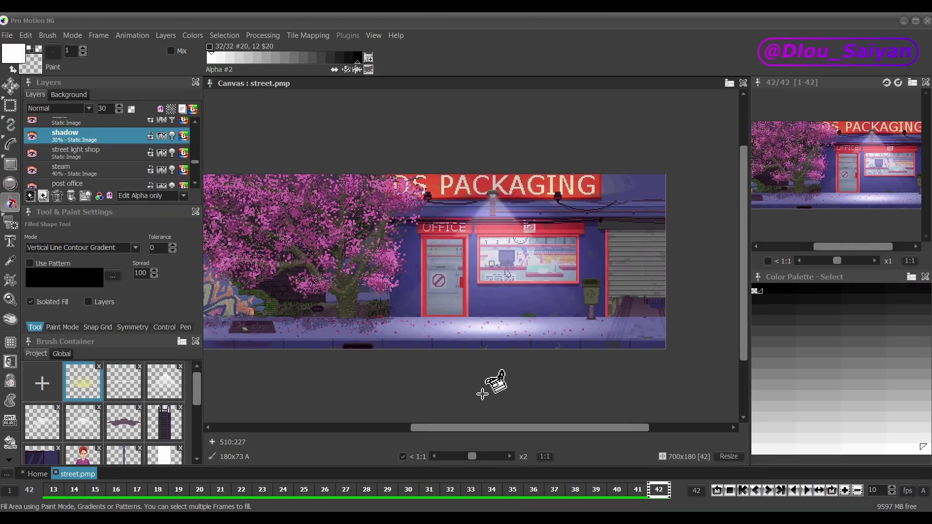
key("Return")
key("ctrl+s")
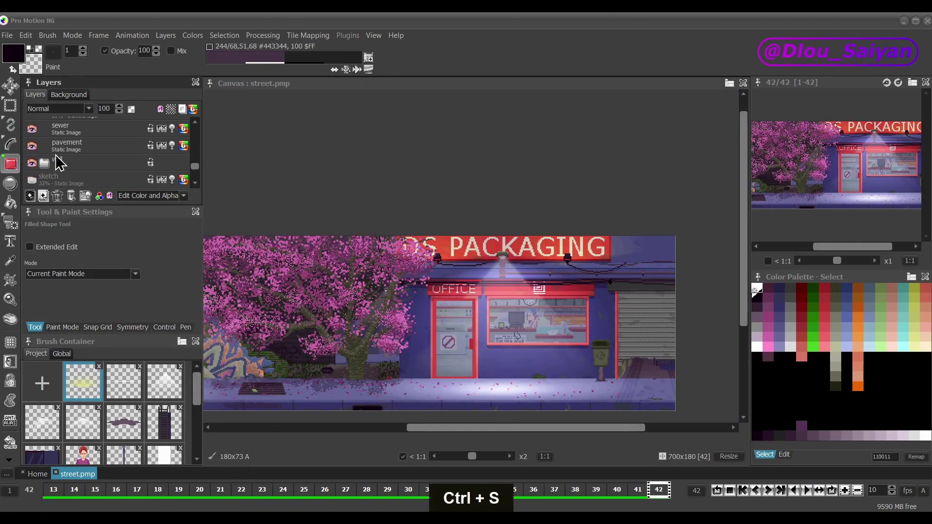
key("Return")
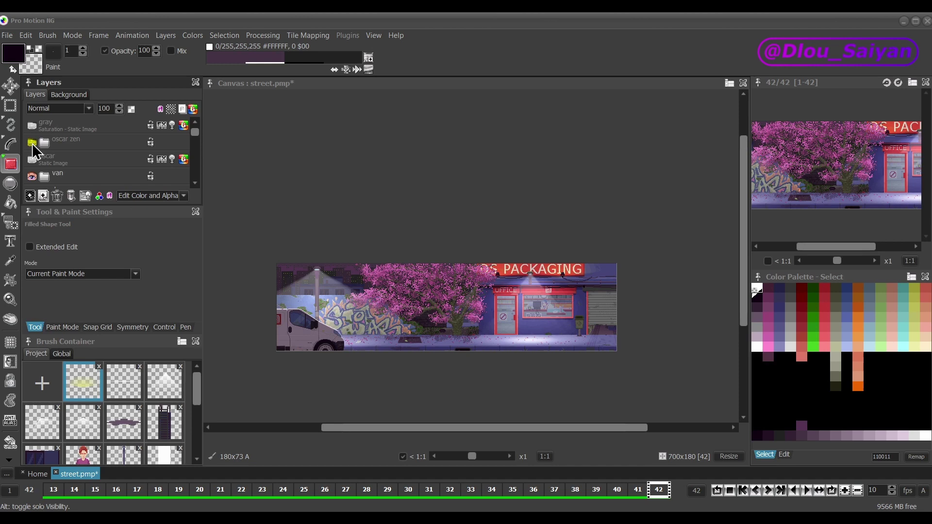
Draw a filled ellipse on the field group's light floor layer at the base of the alley street lamp.
scroll(32, 144, "up", 1)
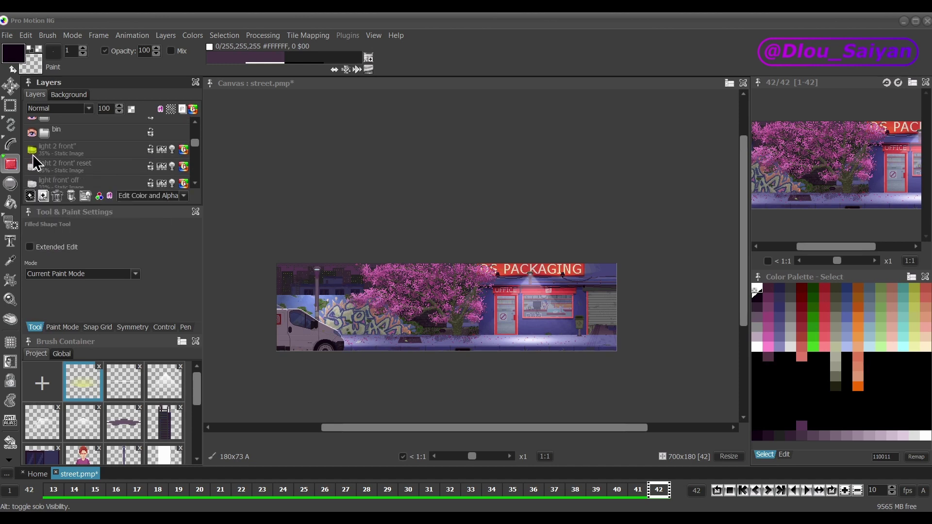
left_click(32, 143)
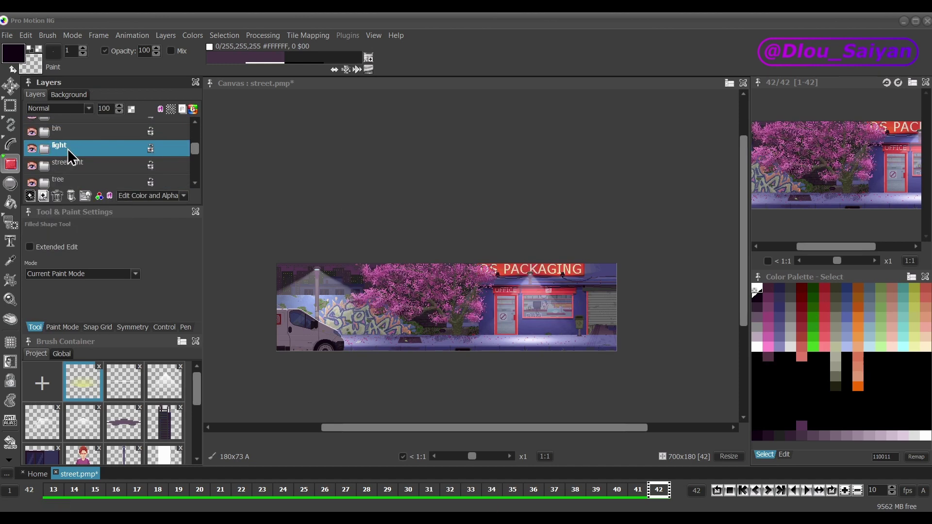
left_click(45, 168)
scroll(446, 306, "up", 3)
left_click(68, 161)
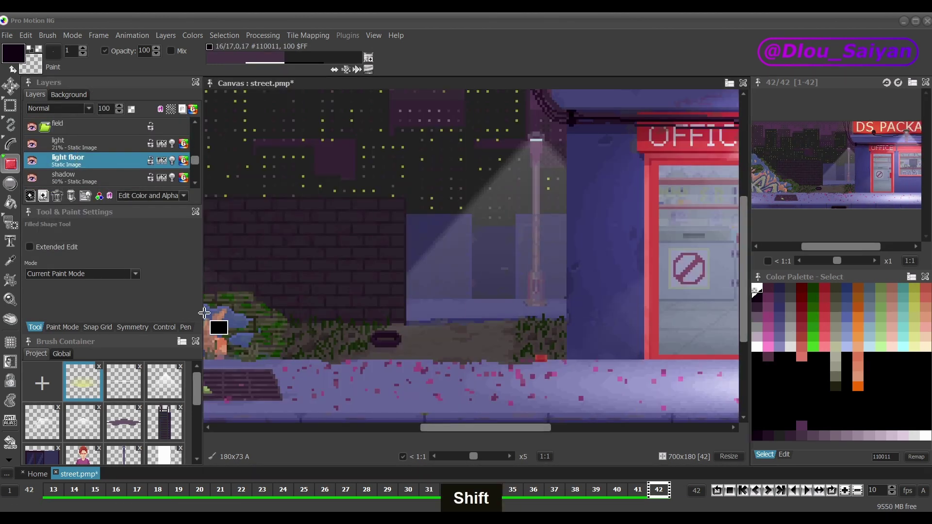
left_click(10, 183)
left_click_drag(537, 308, 619, 333)
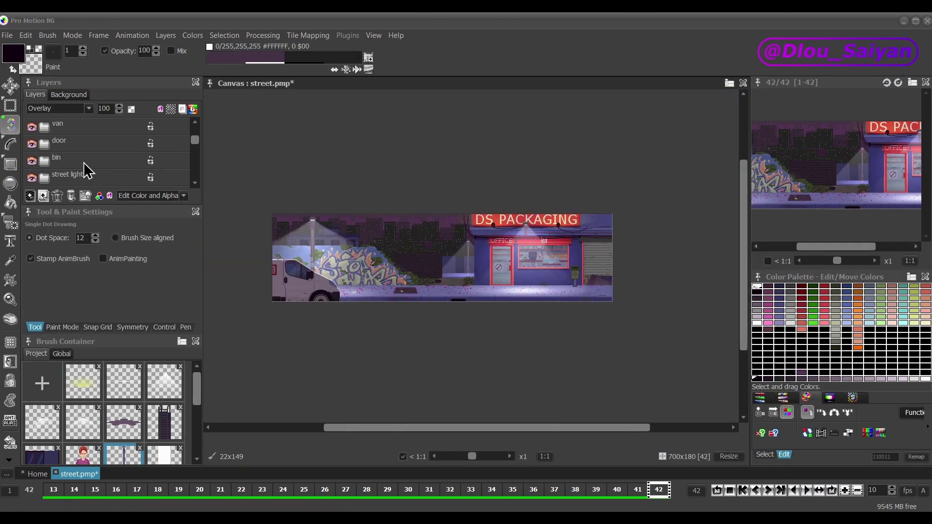
Add a layer at the street light group.
left_click(87, 171)
scroll(449, 271, "up", 3)
left_click(43, 196)
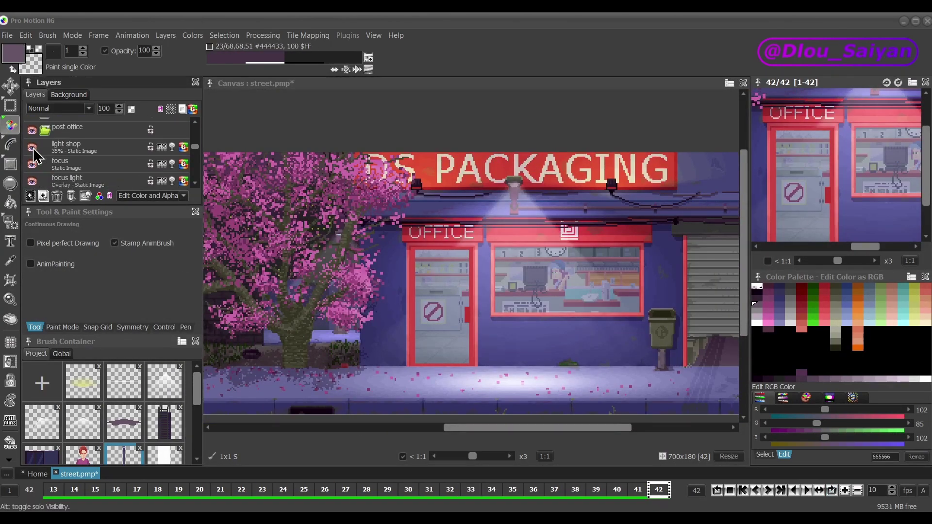
Shade the alpha of the shop lamp's glow on the 35% light shop layer with a 13-pixel brush, editing alpha only.
left_click(34, 153)
key("plus")
key("plus")
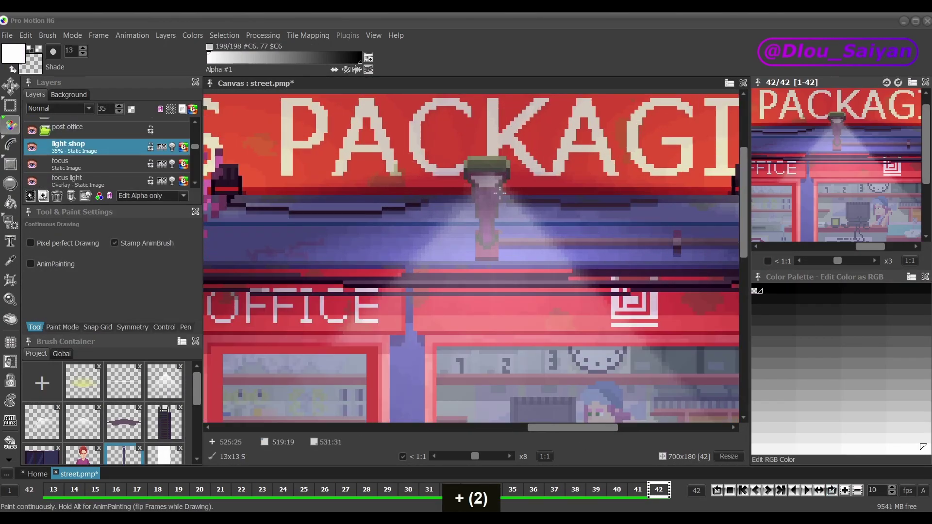
key("plus")
key("plus")
key("plus")
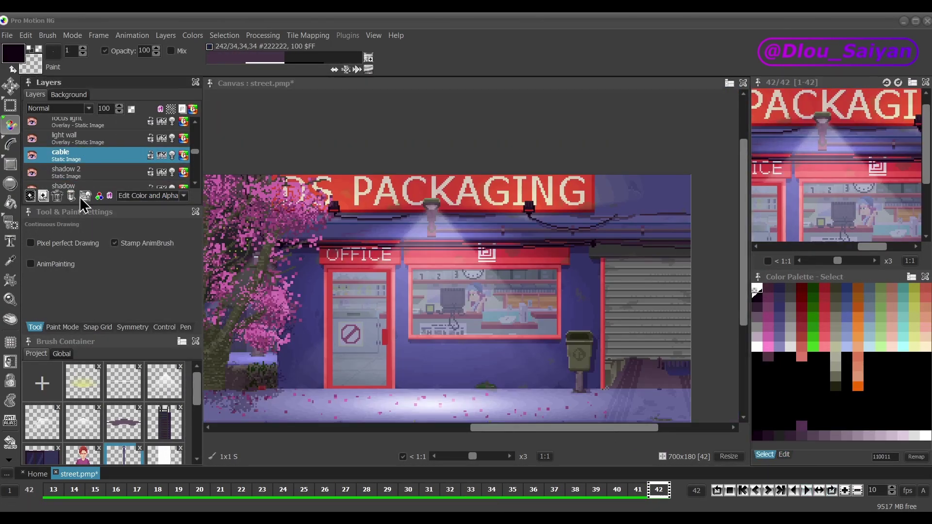
Paint the shop lamp's bulb with #DDDDDD on the street light shop layer using a 1-pixel brush and save the file.
key("plus")
key("plus")
key("plus")
key("plus")
key("plus")
key("plus")
key("plus")
key("plus")
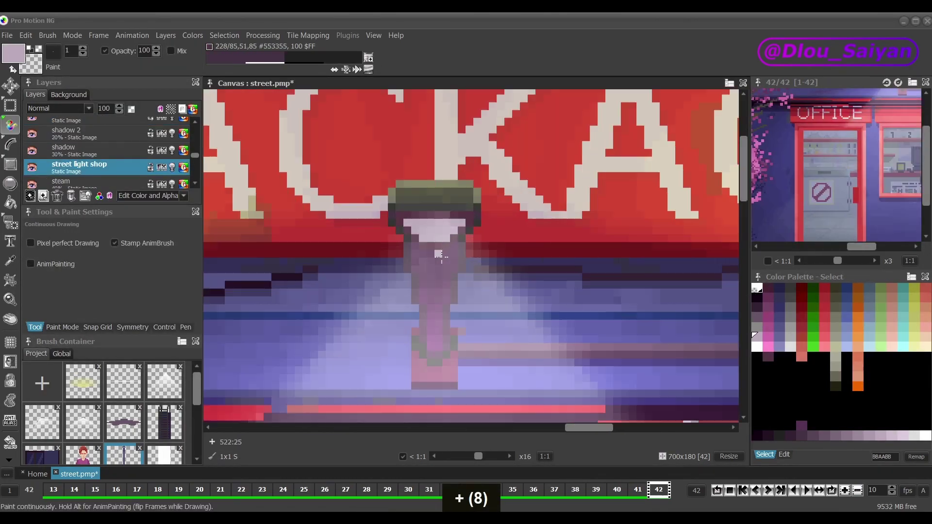
key("plus")
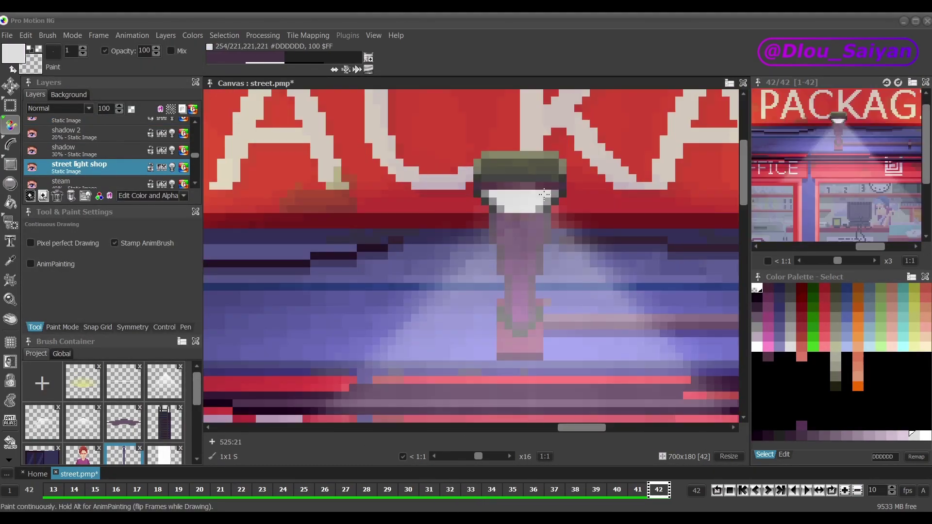
key("plus")
key("plus")
key("plus")
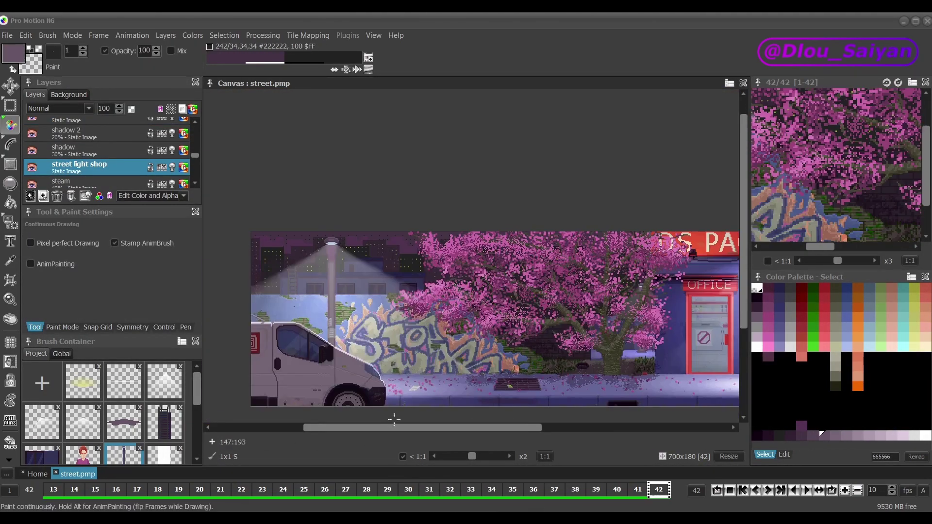
Examine the lighting and shadows across the whole street scene, from the van to the shop, with the canvas in full-screen view.
key("space")
key("space")
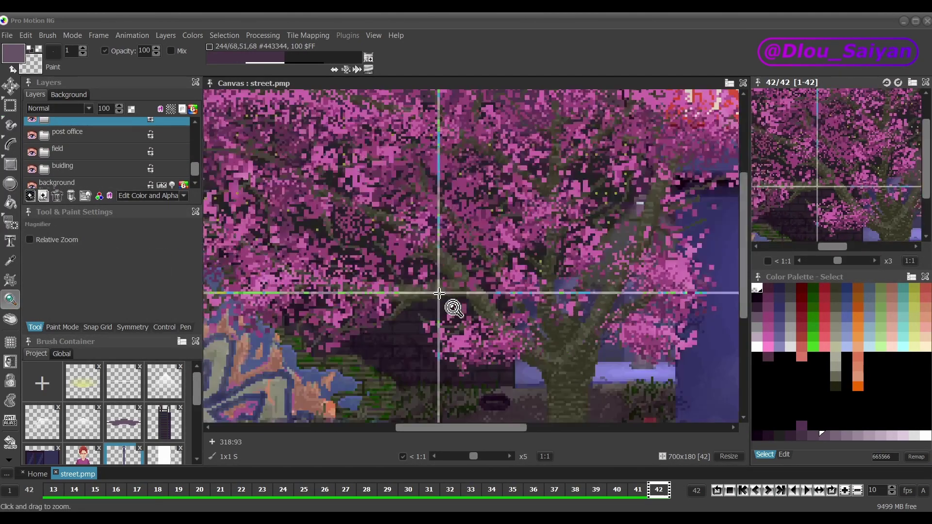
key("space")
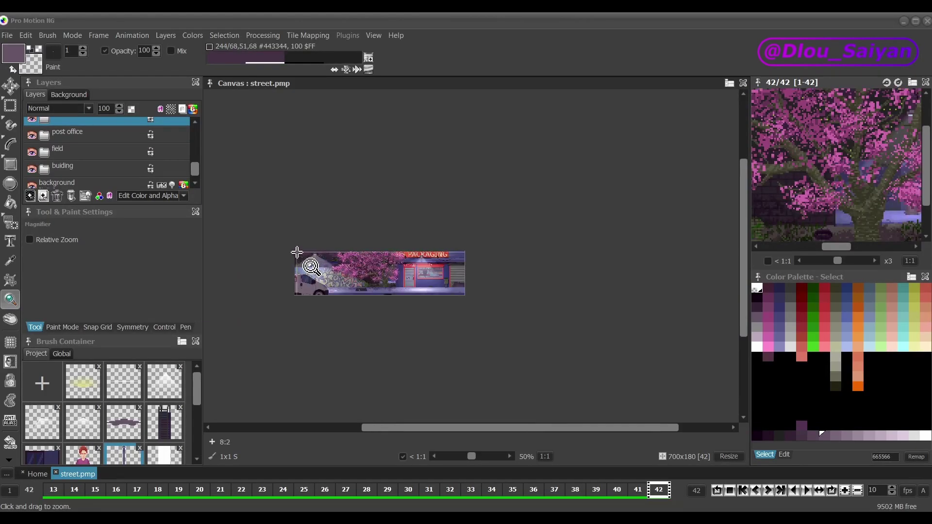
left_click_drag(295, 250, 474, 305)
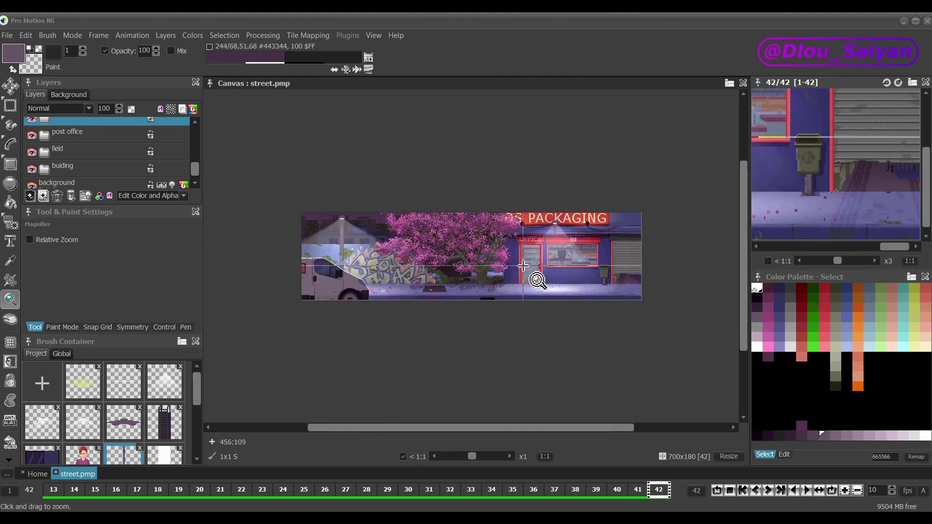
left_click(522, 266)
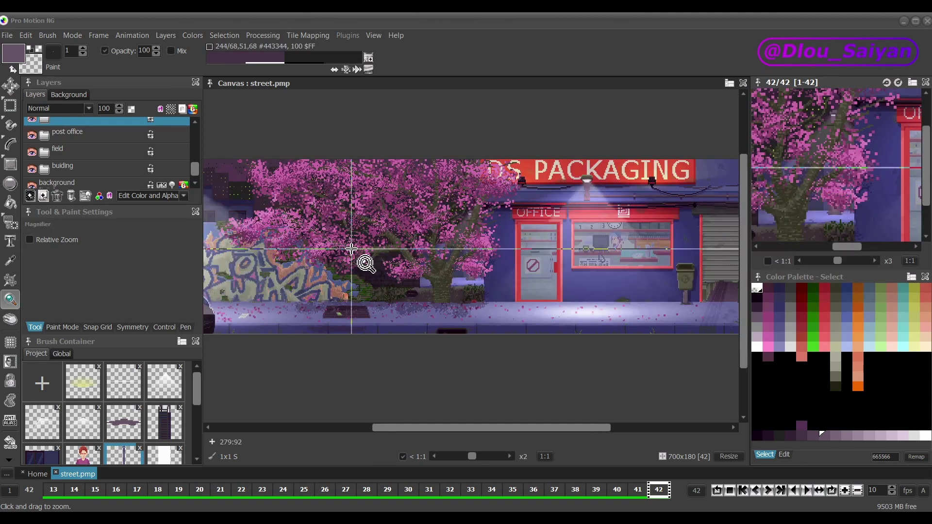
key("u")
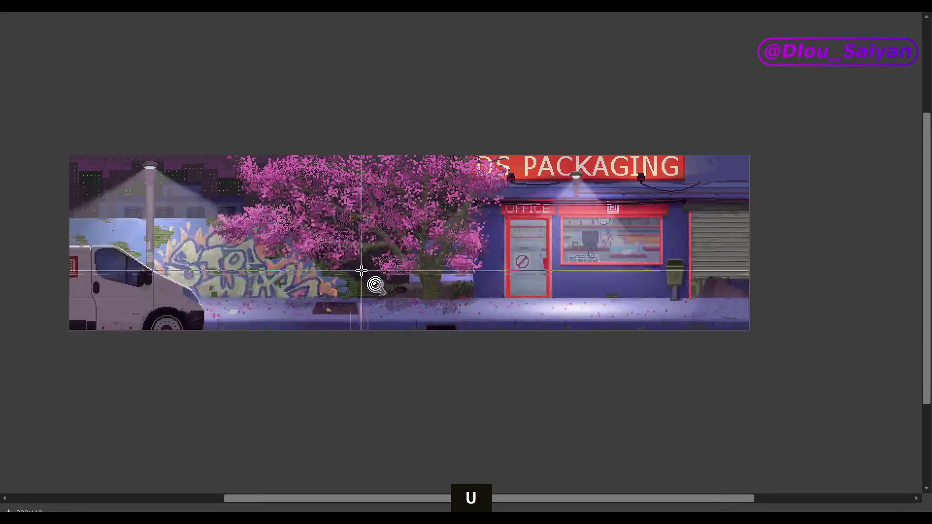
left_click_drag(540, 494, 505, 482)
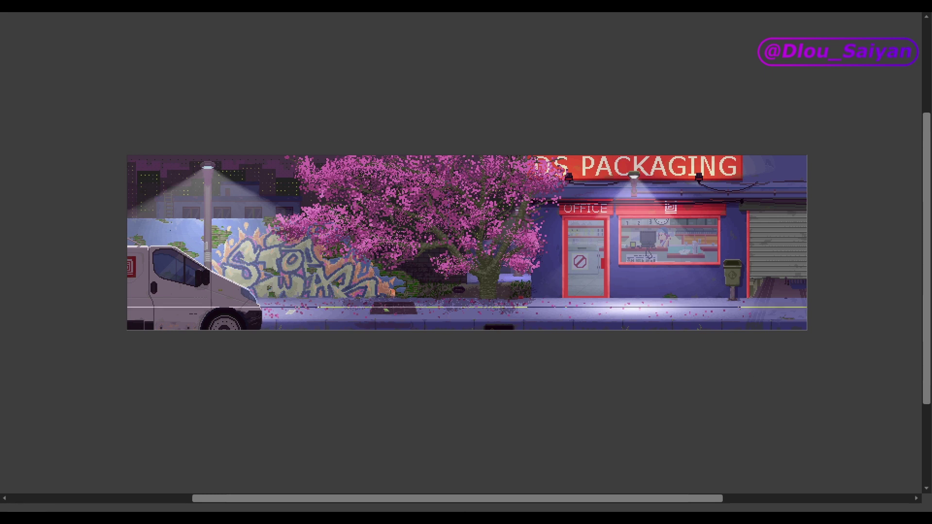